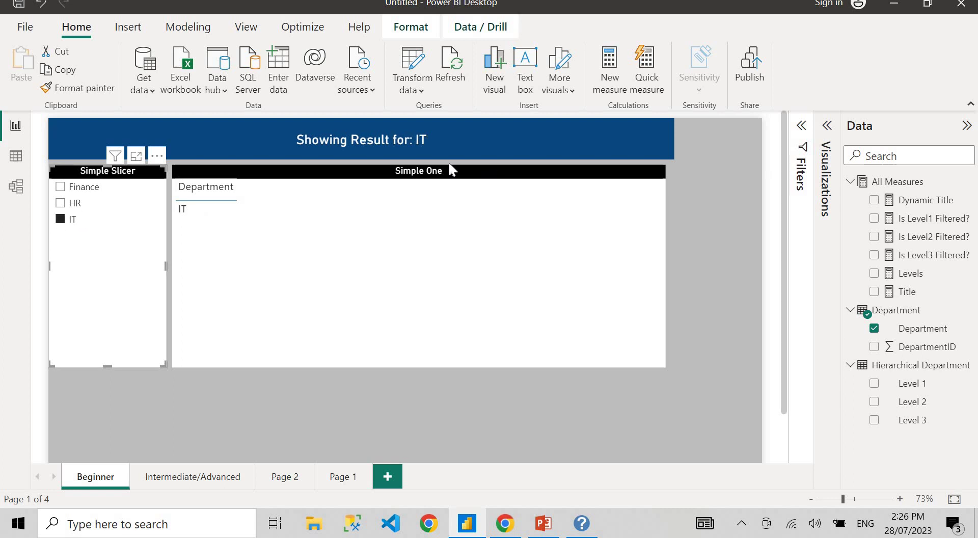
Step: Try the HR, Finance and IT options in the department slicer, ending with the selection cleared
click(77, 203)
click(76, 188)
click(76, 222)
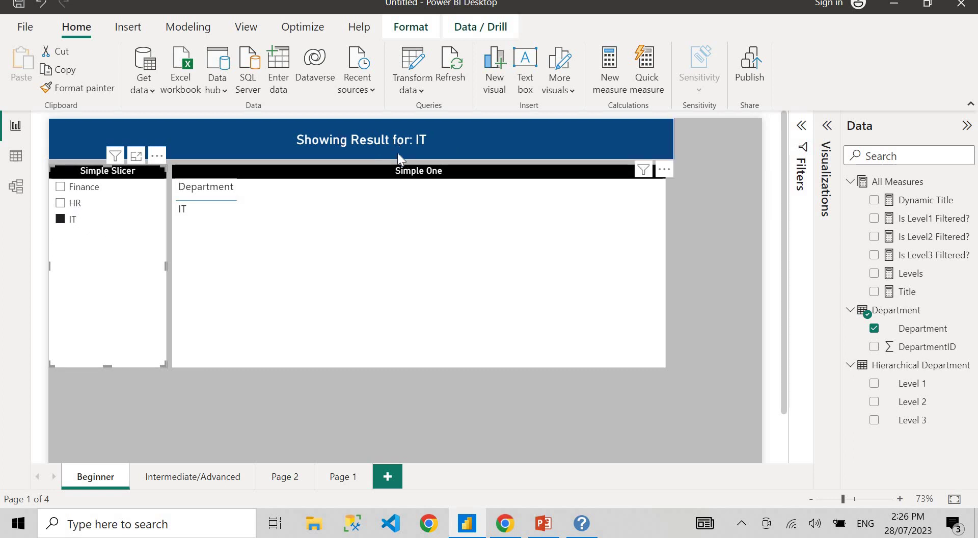
click(61, 220)
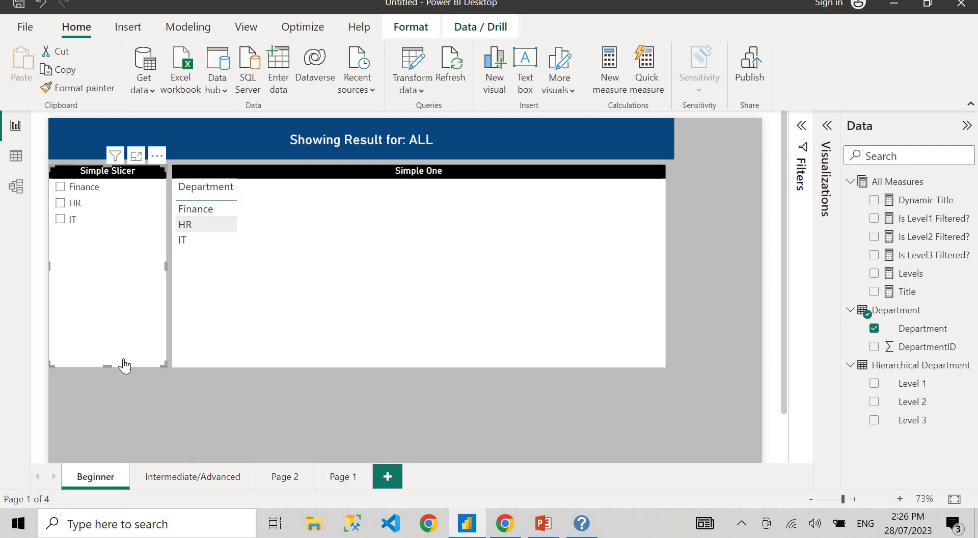
Step: On the Intermediate/Advanced page, filter the hierarchical slicer by HR, collapse the Finance branch, and clear the HR selection
click(173, 478)
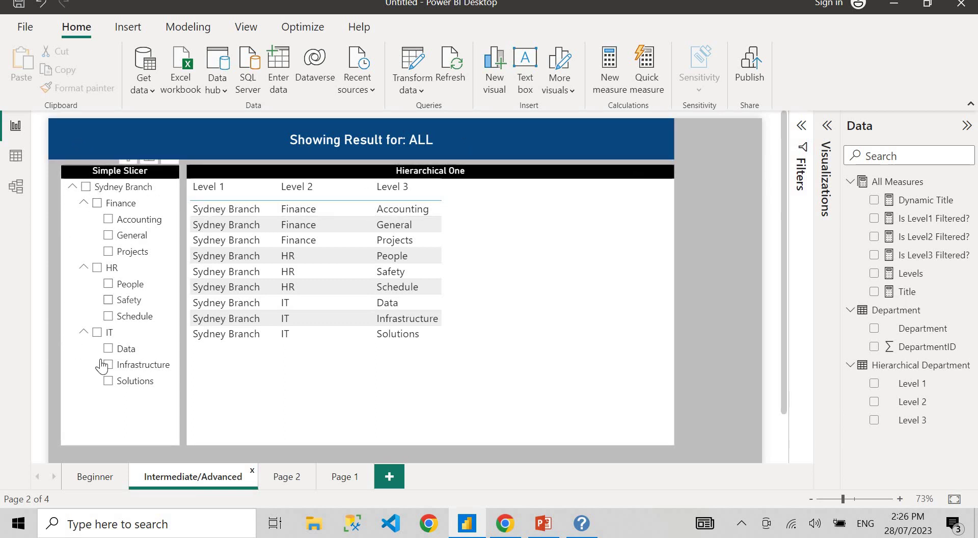
click(91, 269)
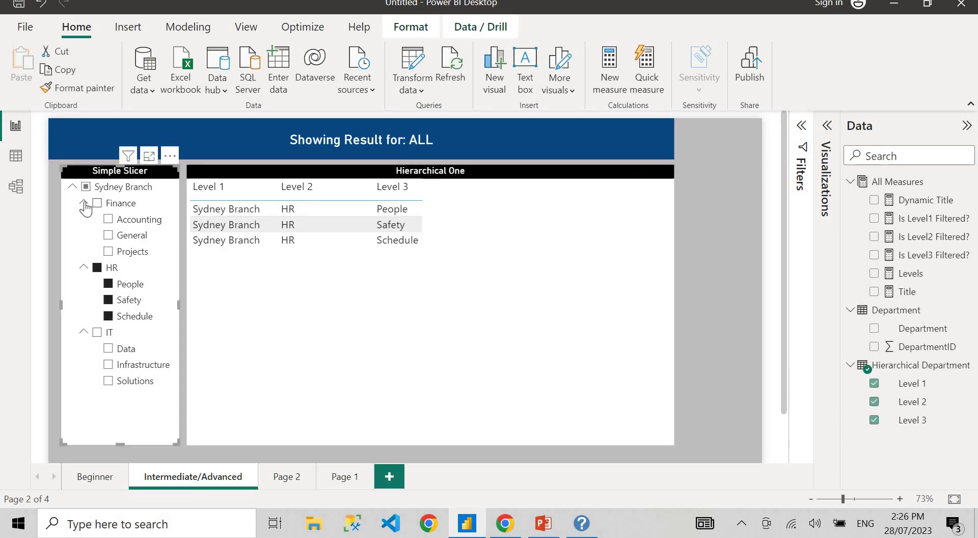
click(85, 204)
click(84, 204)
click(83, 202)
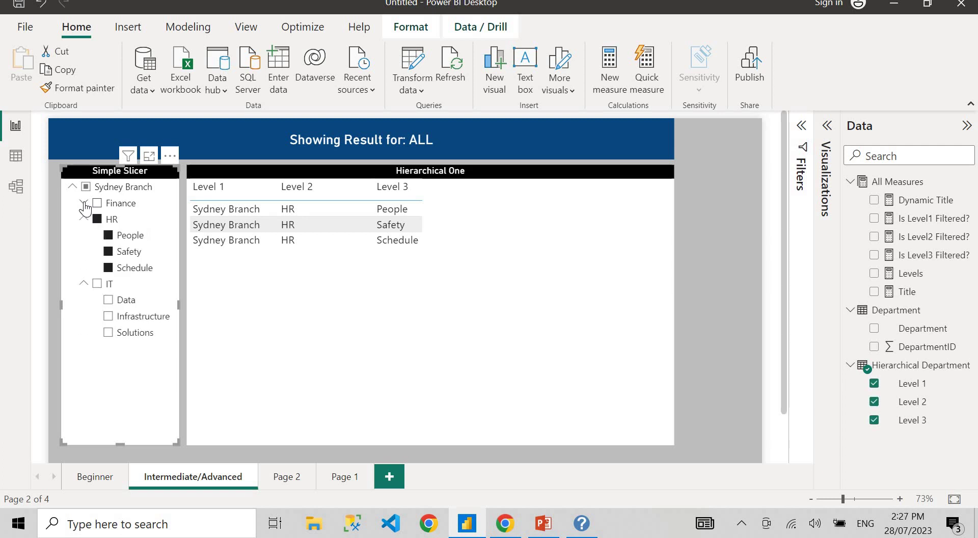
click(95, 220)
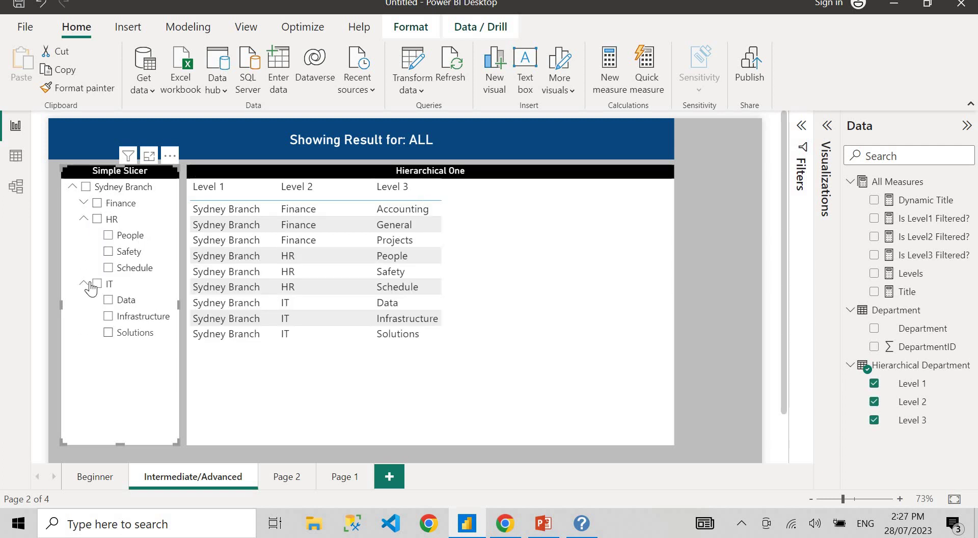
Step: Collapse the slicer's IT and HR branches, then test filtering by IT and clear the selection
click(86, 285)
click(84, 218)
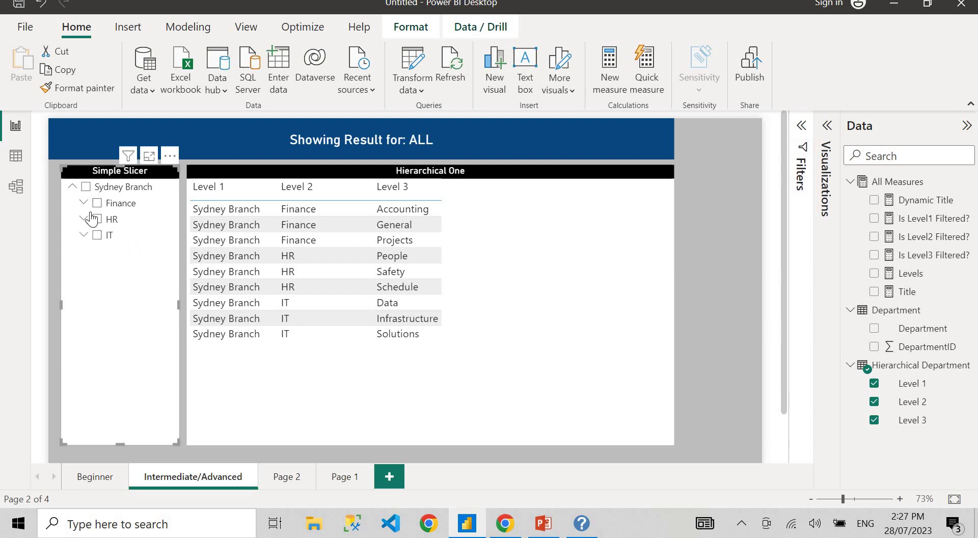
click(76, 188)
click(80, 190)
click(96, 236)
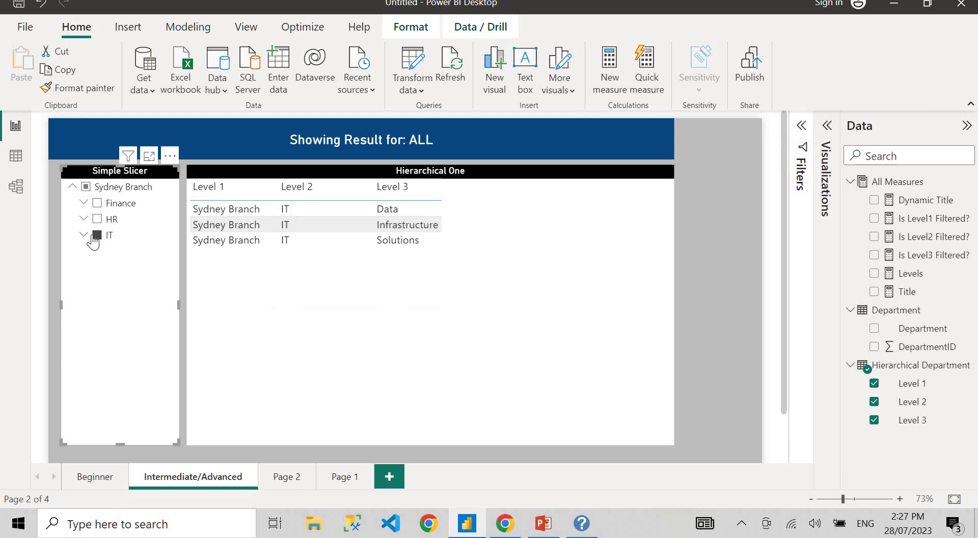
click(84, 235)
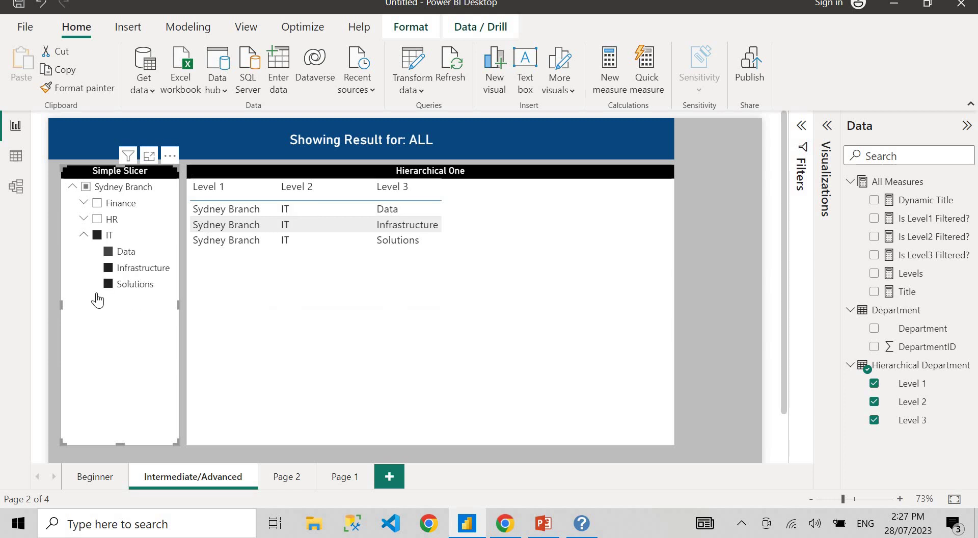
click(84, 234)
click(96, 234)
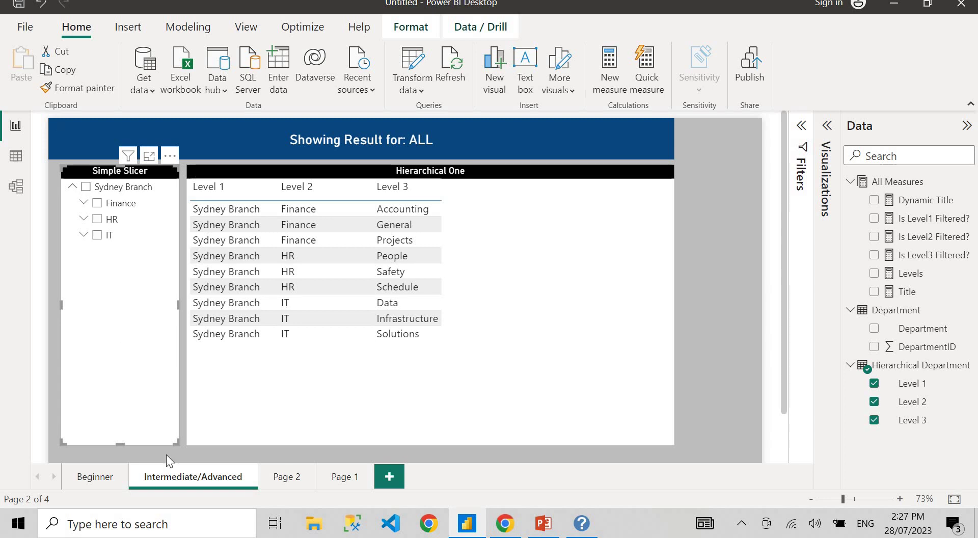
Step: Inspect the data of the Department and Hierarchical Department tables, then return to the Beginner report page
click(85, 479)
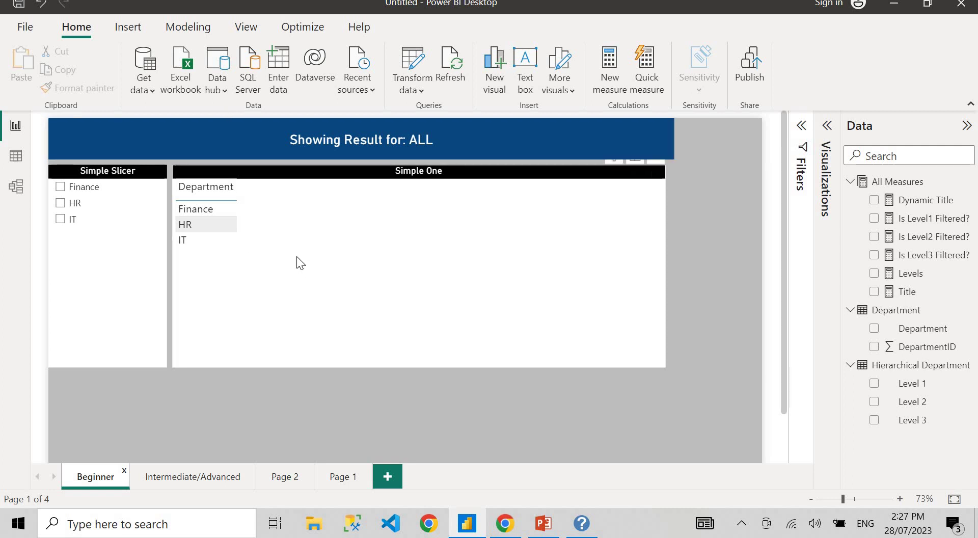
click(16, 155)
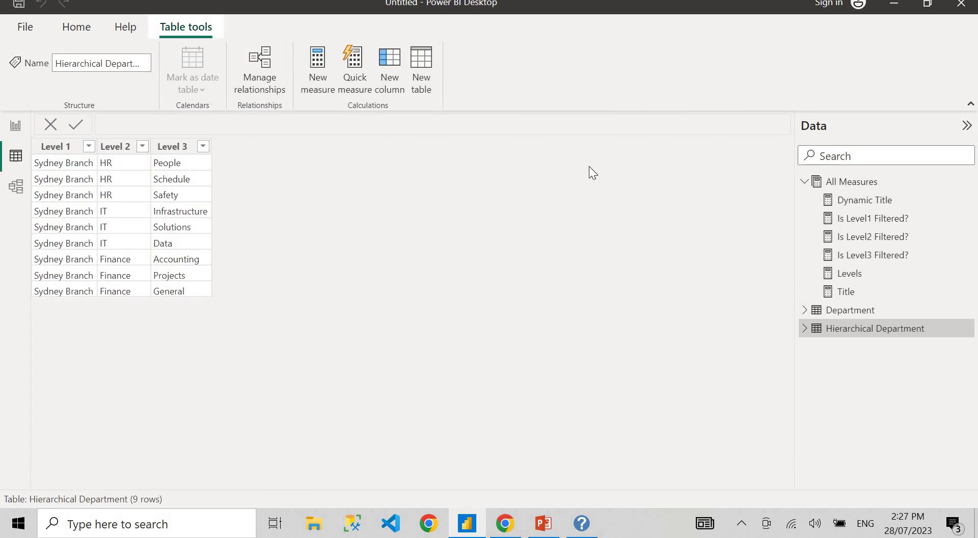
click(864, 309)
click(804, 181)
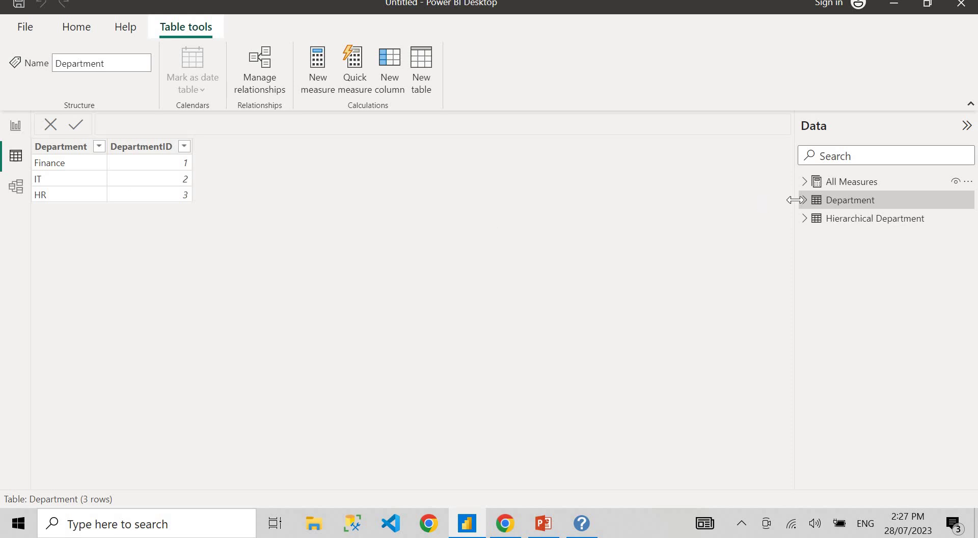
click(840, 219)
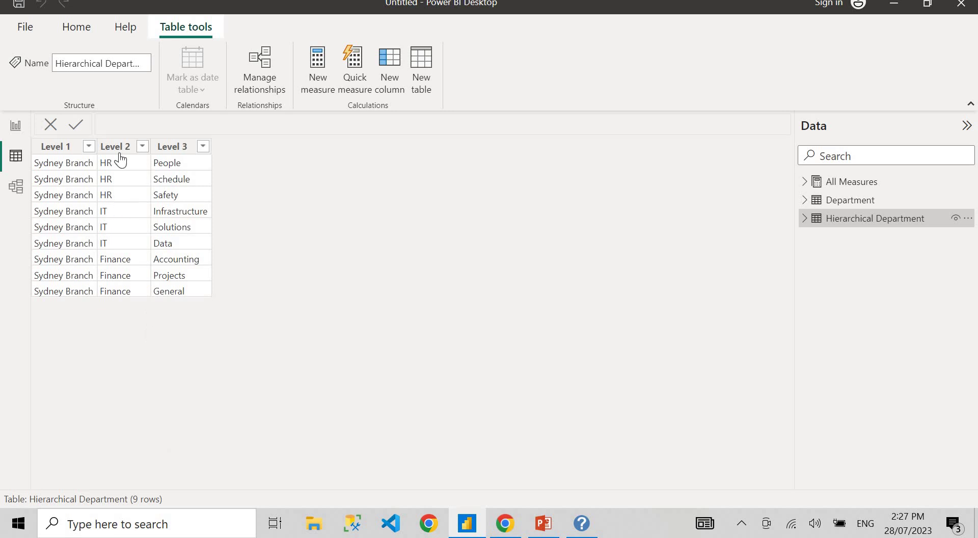
click(15, 127)
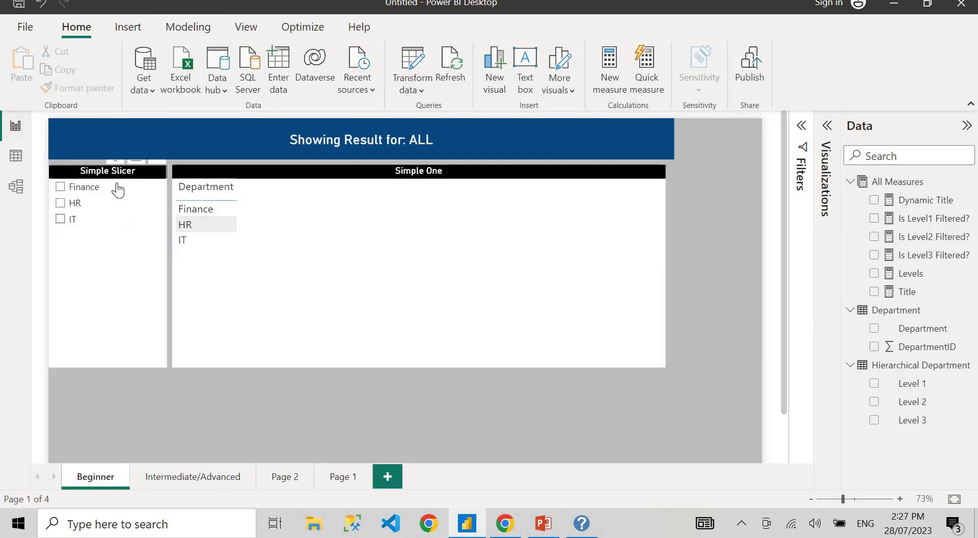
Step: Delete the blue title card from the Beginner page and collapse the All Measures group in the field list
click(258, 153)
key(Delete)
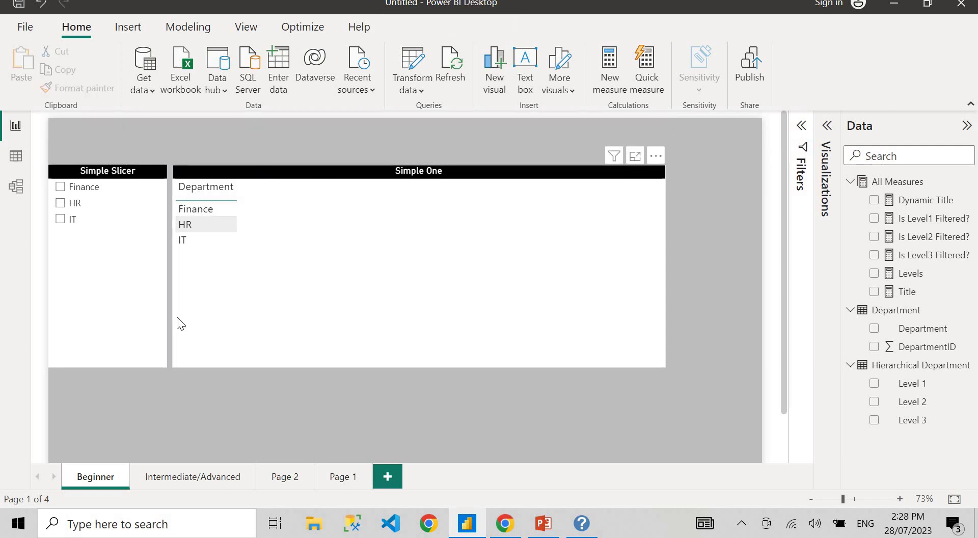
click(850, 181)
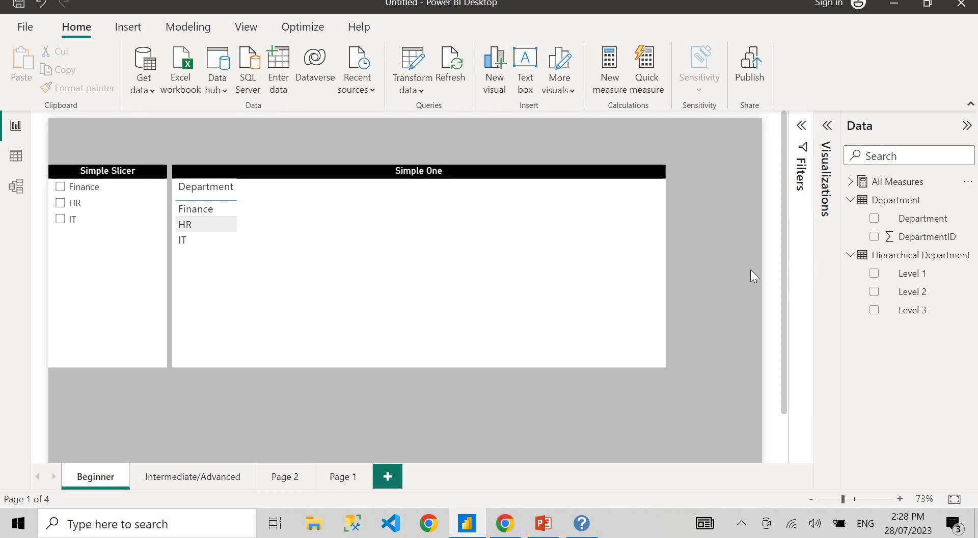
Step: Create a measure in the Department table with the formula Selected = SELECTEDVALUE(Department[Department])
right_click(901, 206)
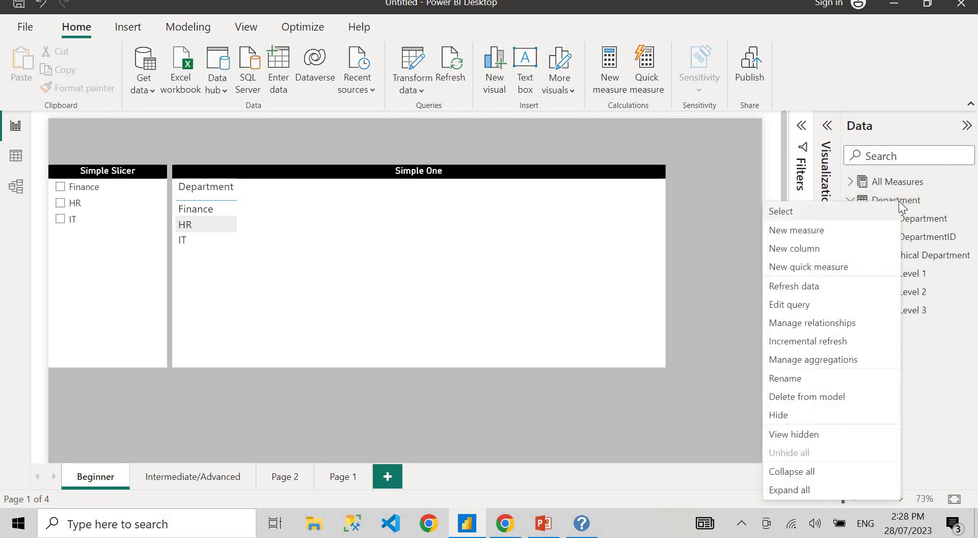
key(Escape)
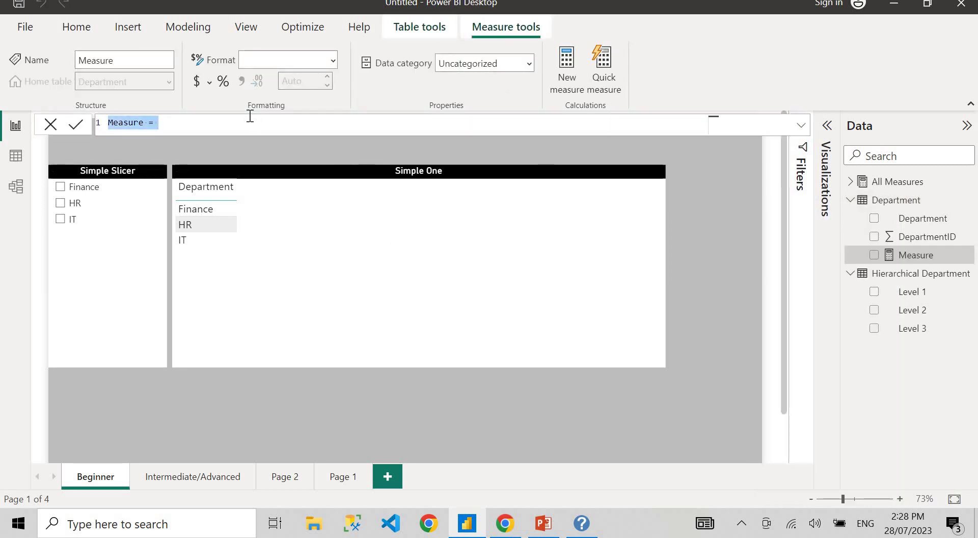
text(Selected =)
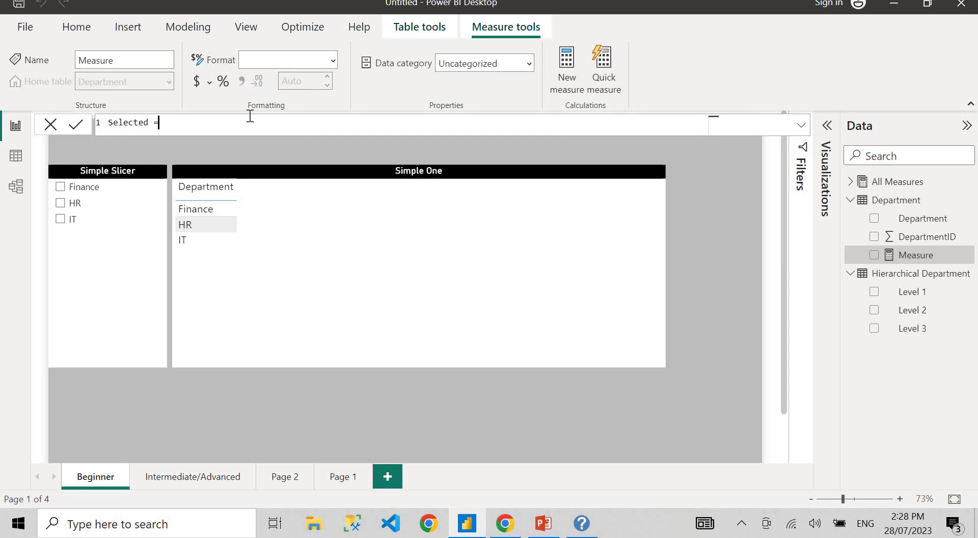
text( SELECTED)
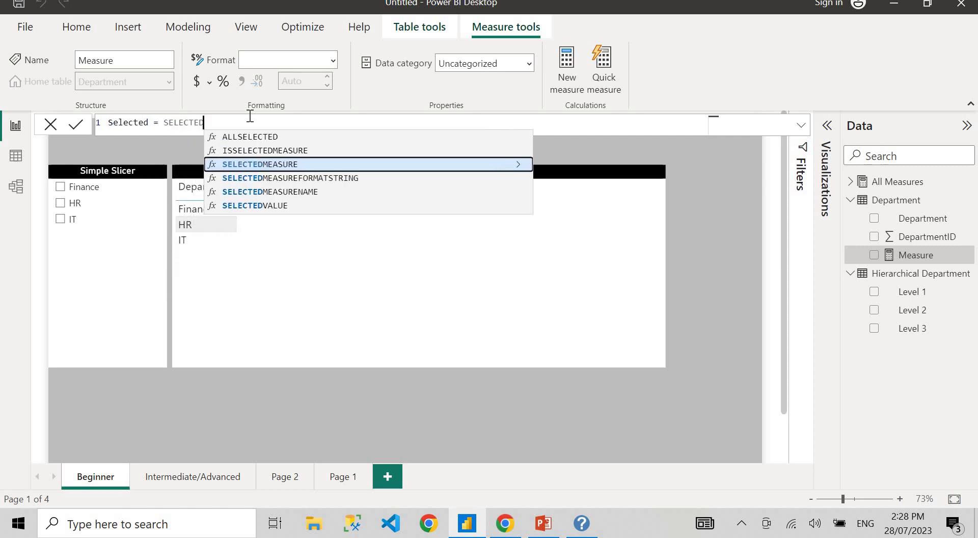
text(VALUE)
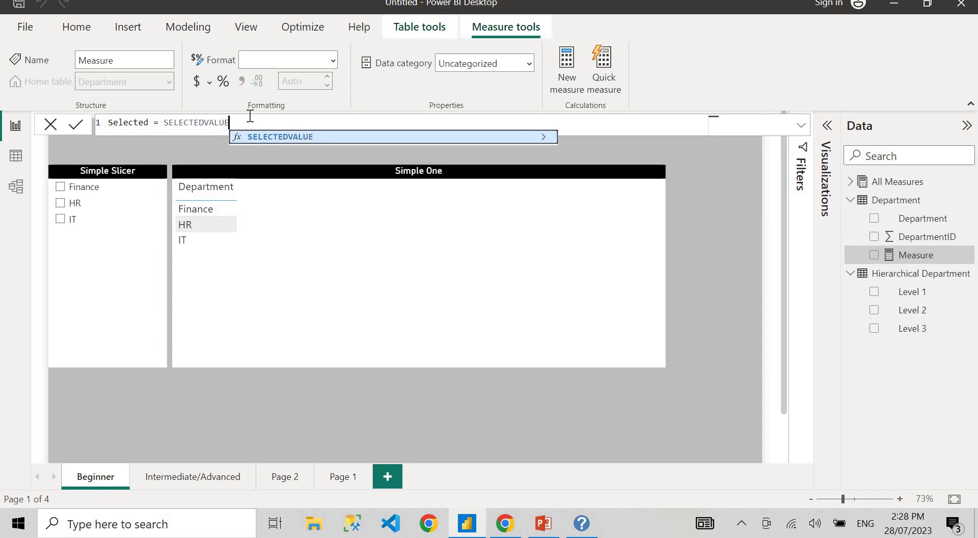
text(()
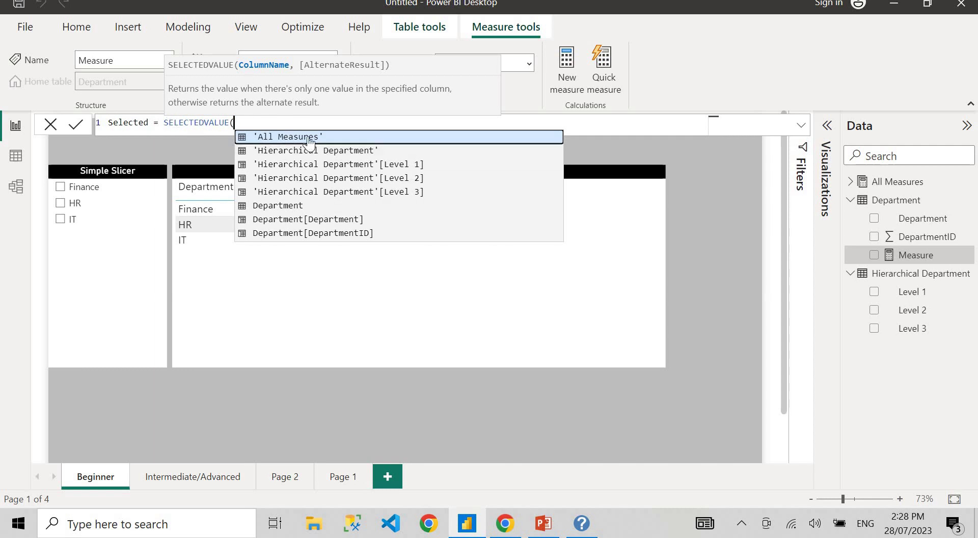
click(330, 220)
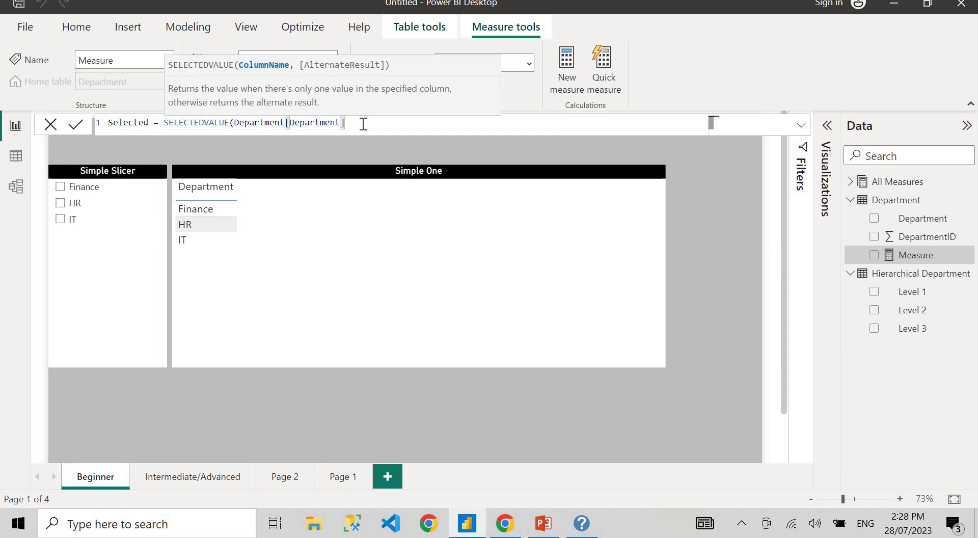
text())
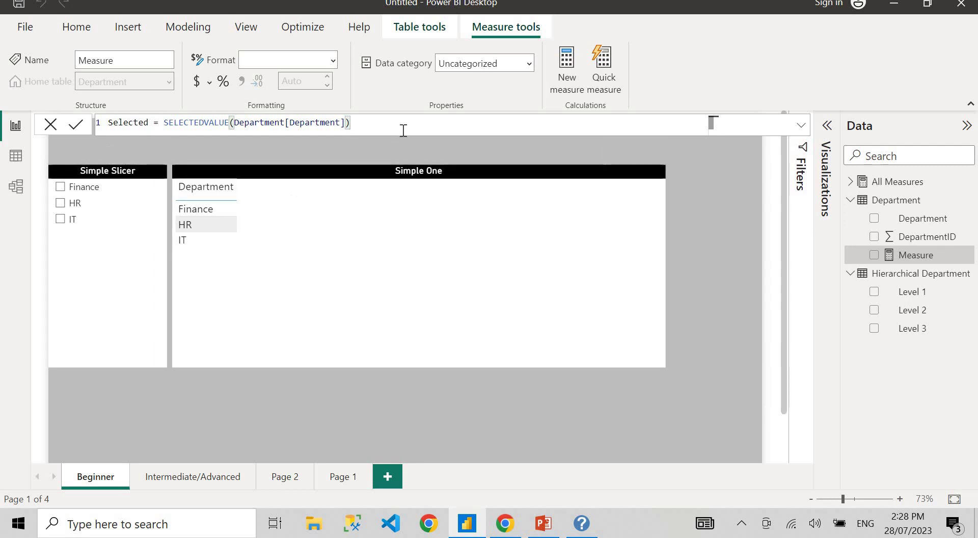
Step: Add the Selected measure as a column to the Simple One table and show the measure's formula
click(389, 191)
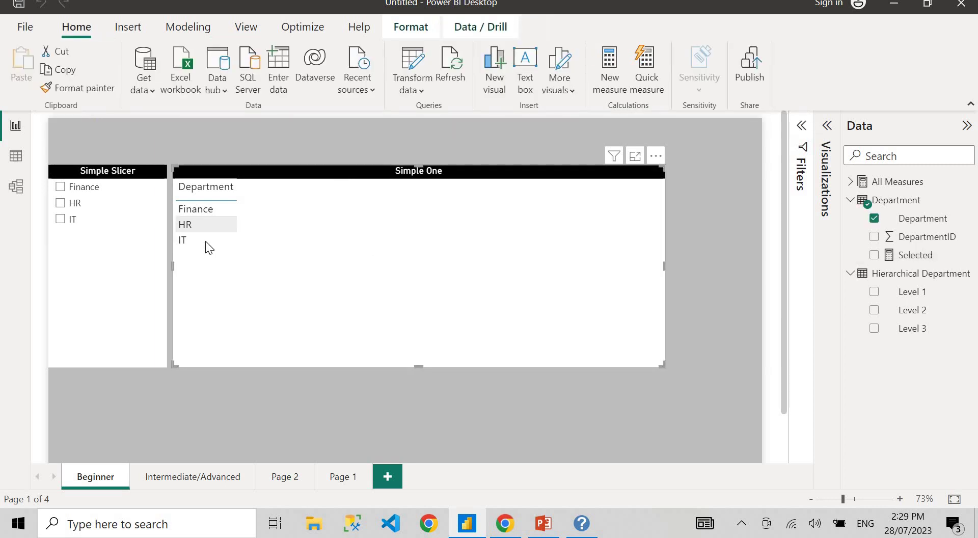
drag(917, 257, 321, 251)
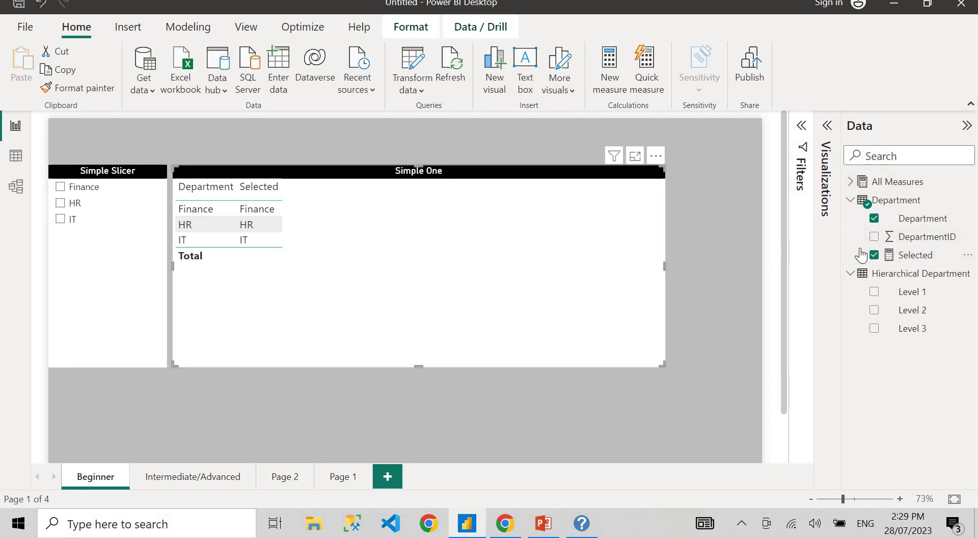
click(915, 256)
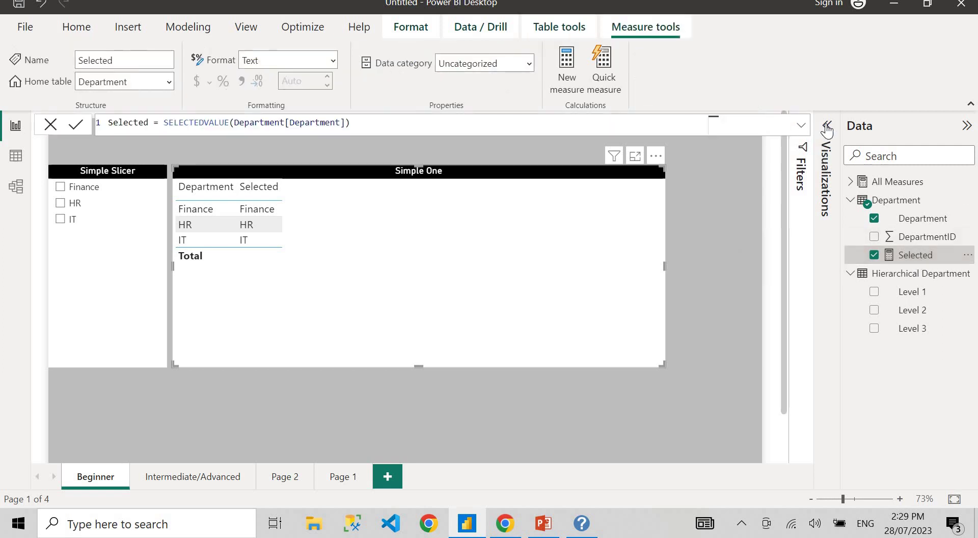
Step: Add a card visual showing the Selected measure, stretched across the page above the slicer and table
click(826, 126)
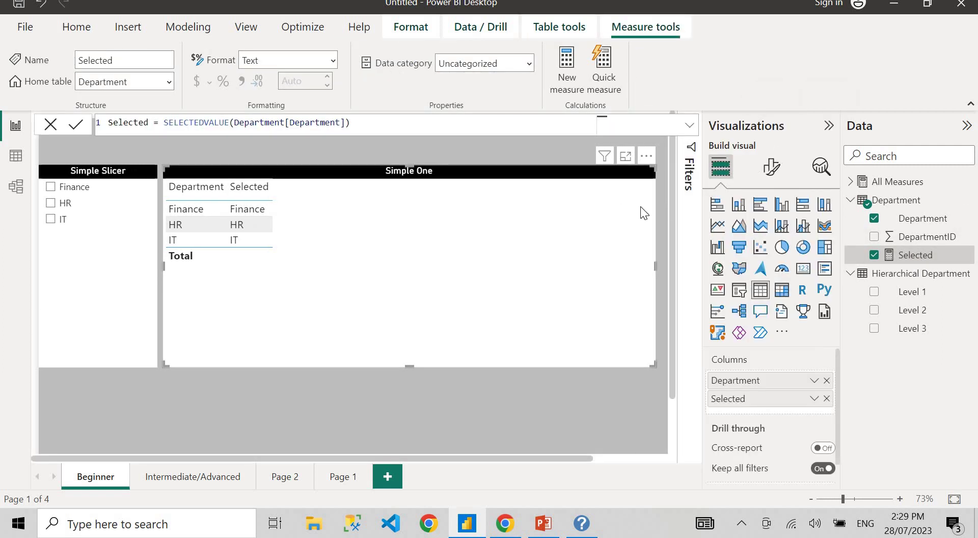
click(661, 224)
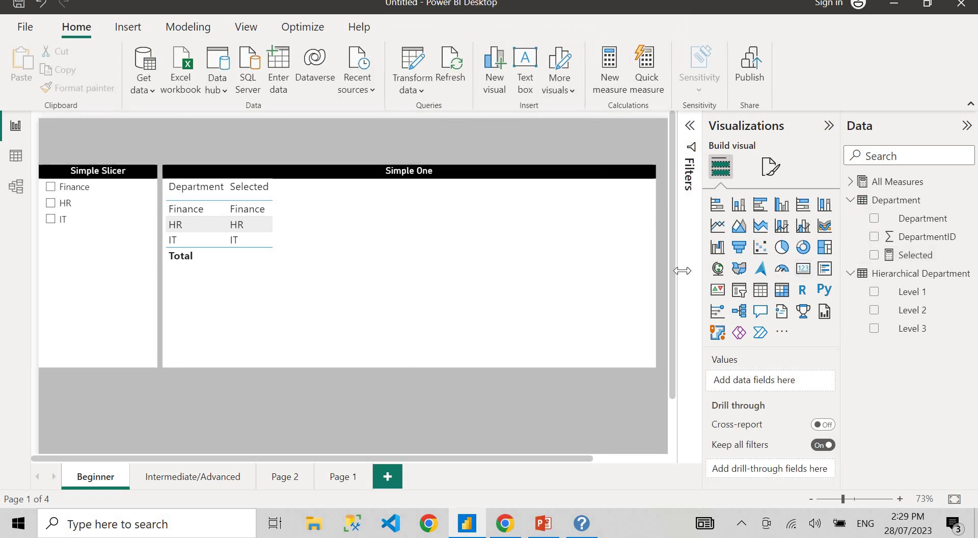
click(803, 269)
scroll(385, 326, up, 1)
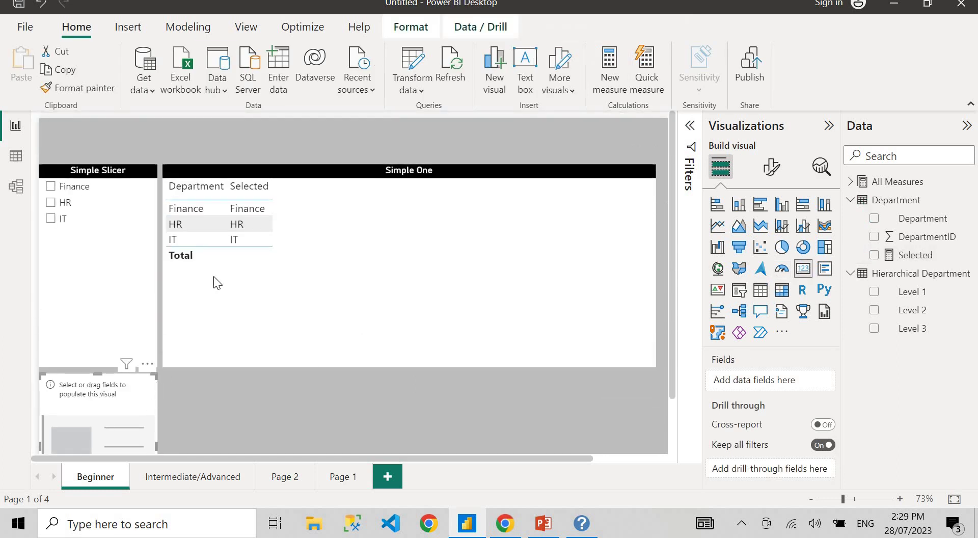
drag(102, 387, 79, 107)
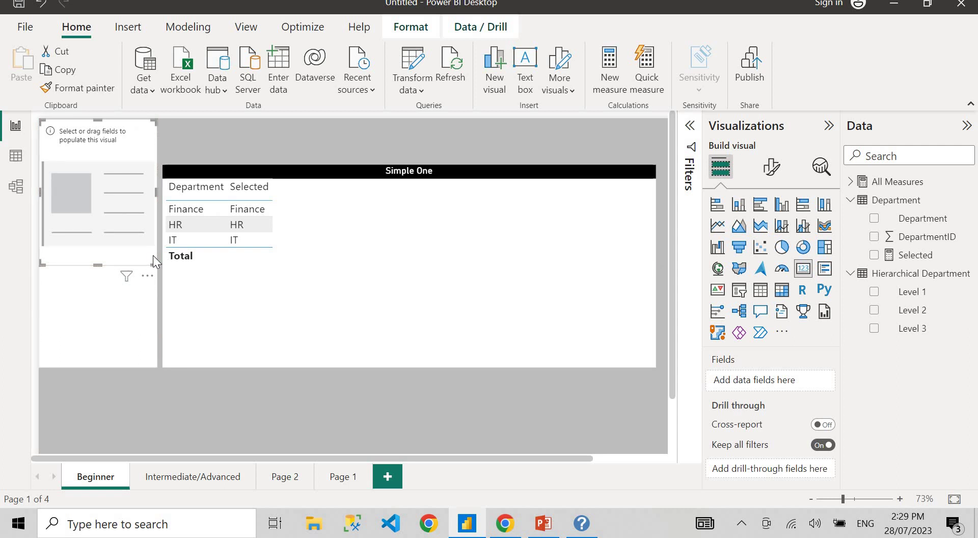
drag(152, 264, 652, 156)
drag(896, 255, 761, 379)
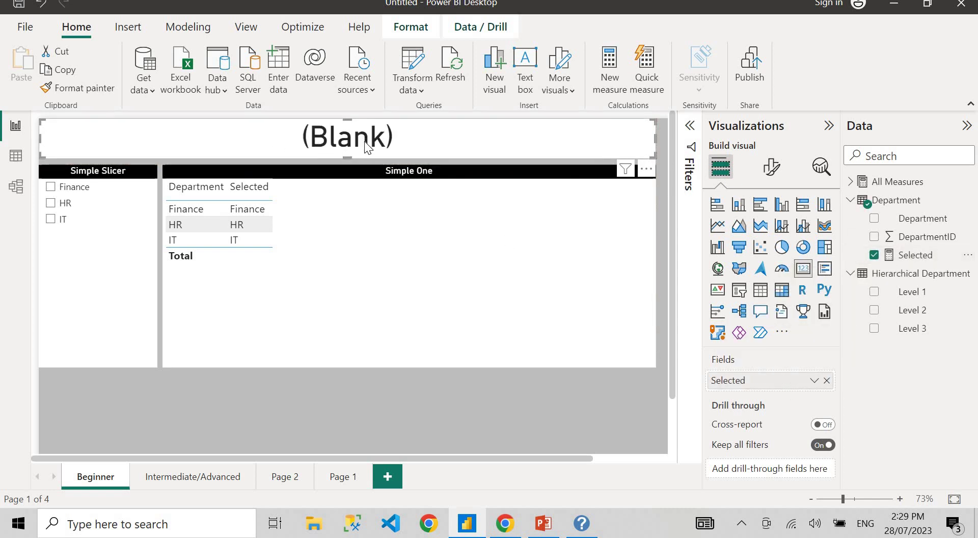
Step: Test the new card by switching the department slicer among Finance, HR and IT, ending on HR
click(54, 193)
click(51, 187)
click(51, 203)
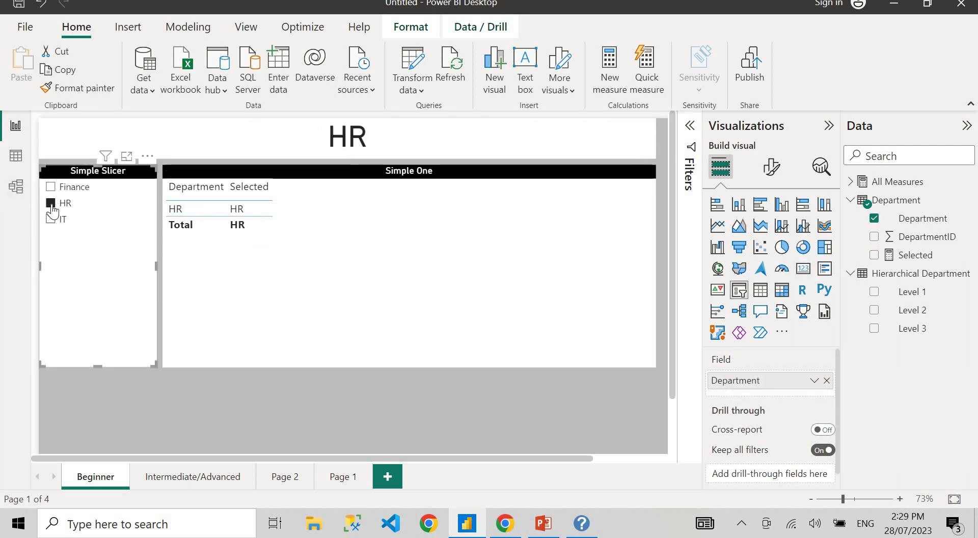
click(50, 218)
click(51, 202)
click(51, 187)
click(54, 203)
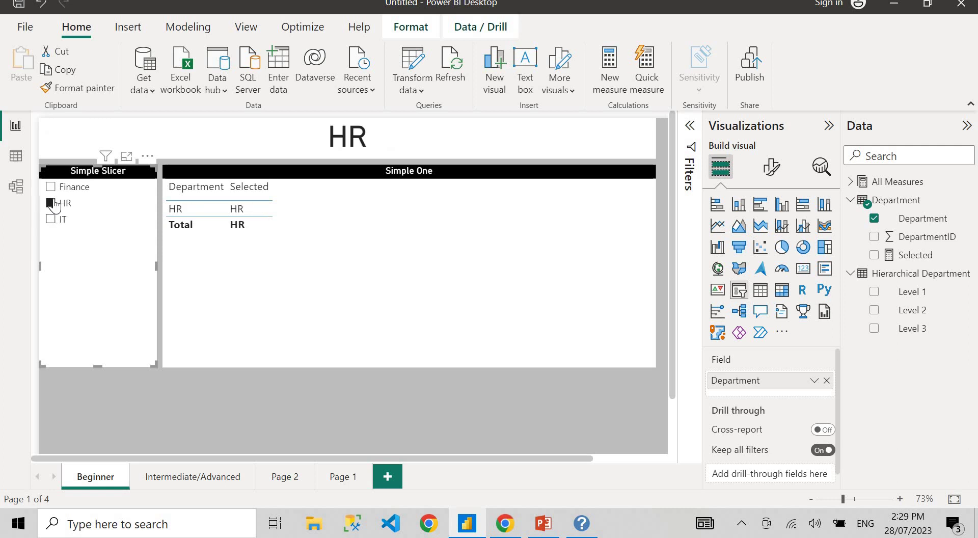
Step: Switch the department slicer to IT and clear the selection so no department is filtered
click(51, 219)
click(51, 219)
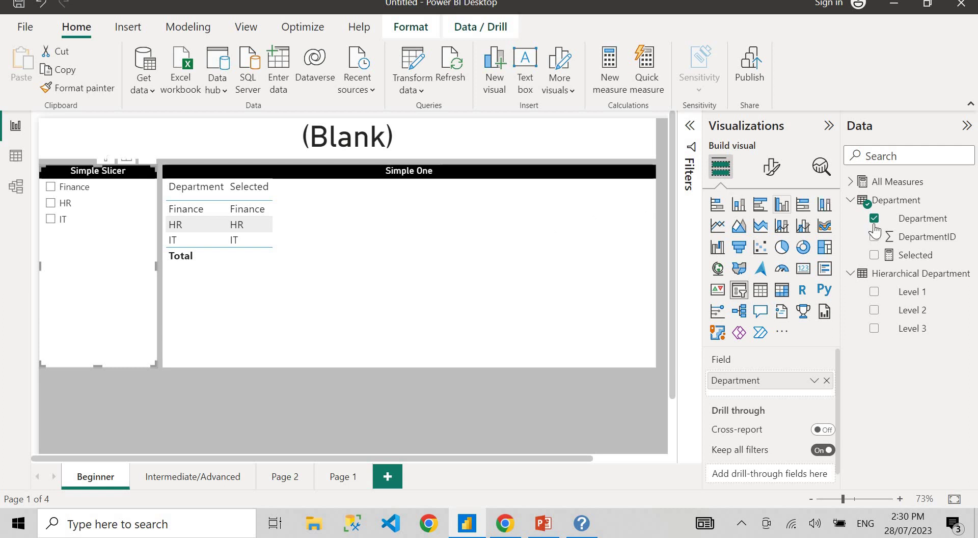
Step: Create a measure in the Department table with the formula ISDeprtmentFiltered = ISFILTERED(Department[Department])
right_click(884, 201)
click(699, 173)
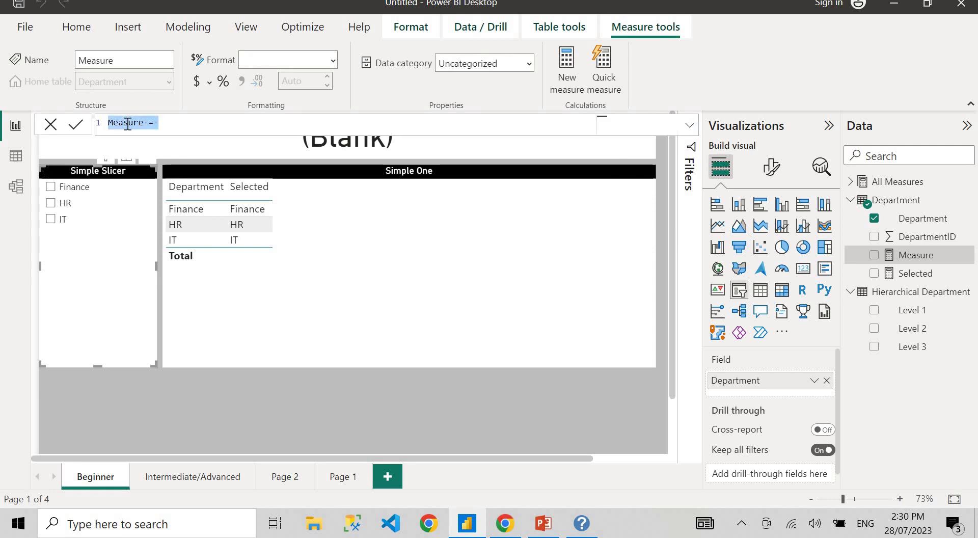
text(ISDepartmentFiltter)
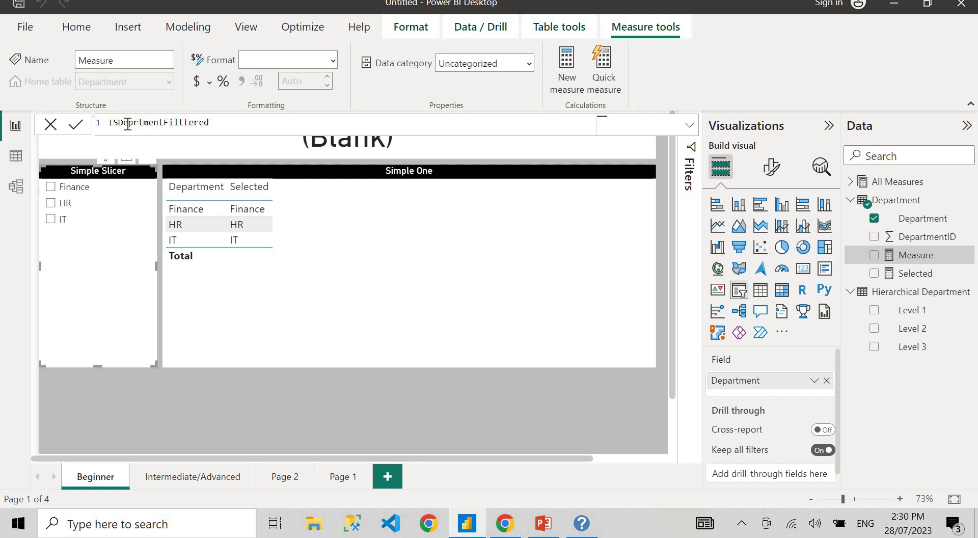
text(ed = ISFILTER)
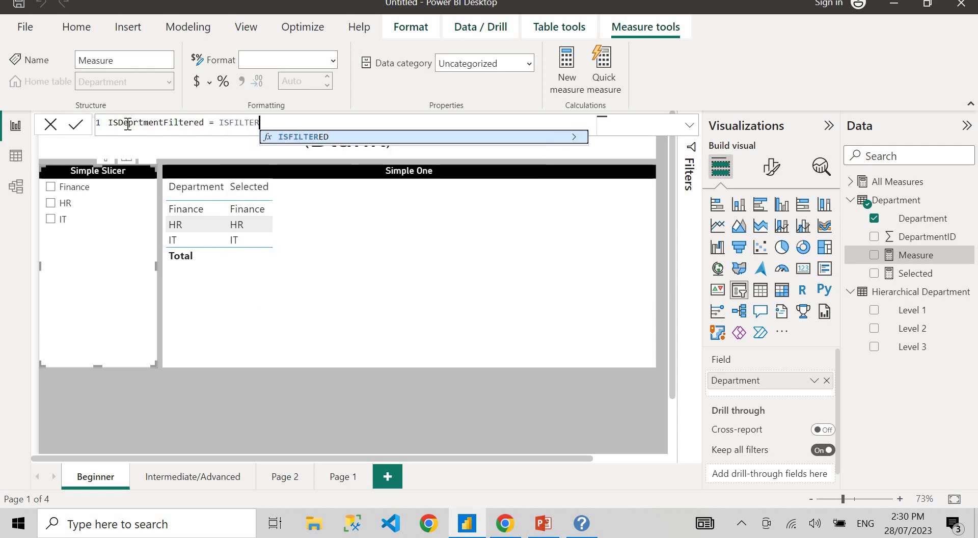
text(ED()
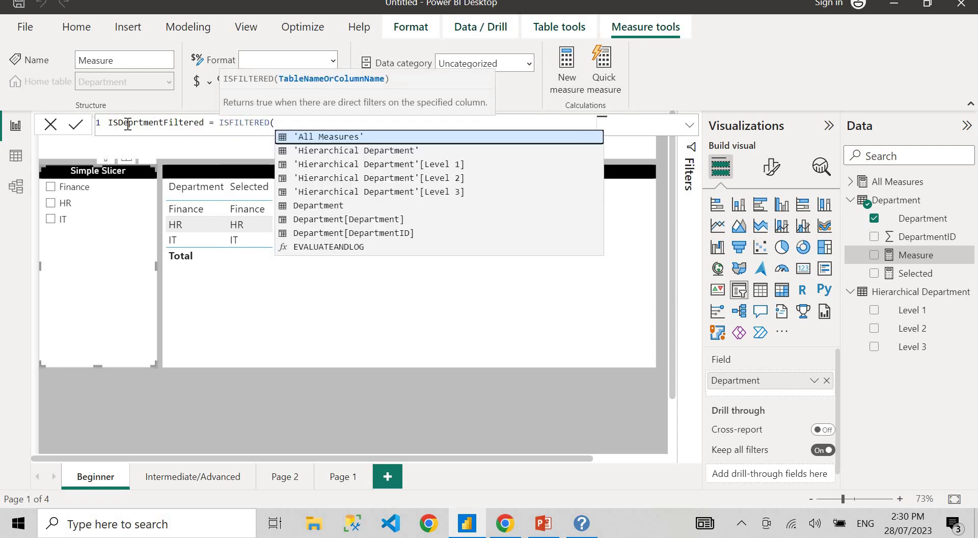
text(Depart)
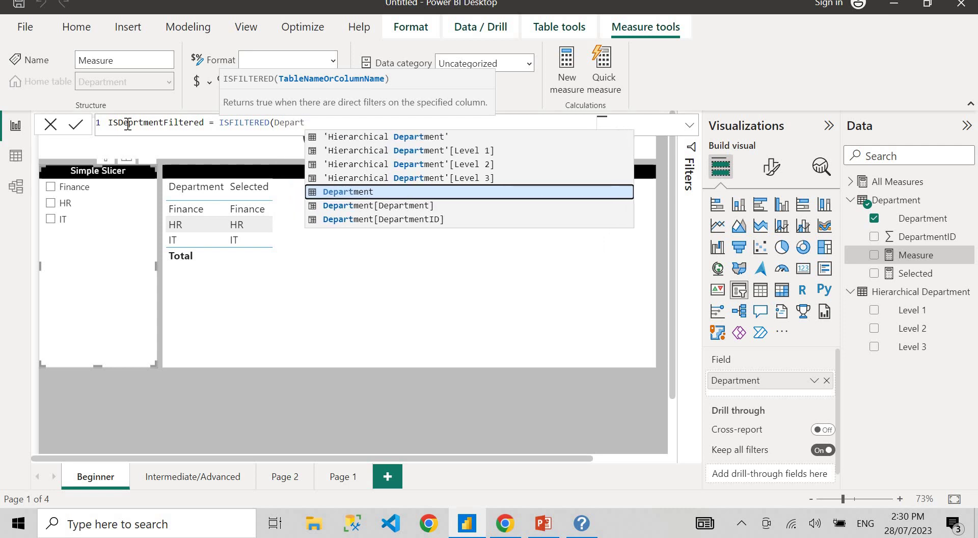
key(Down)
key(Tab)
text())
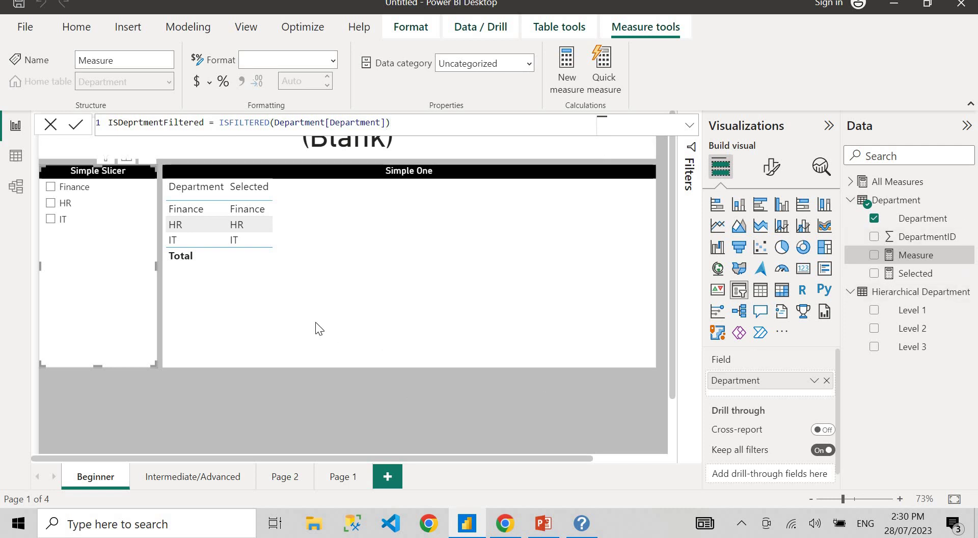
key(Return)
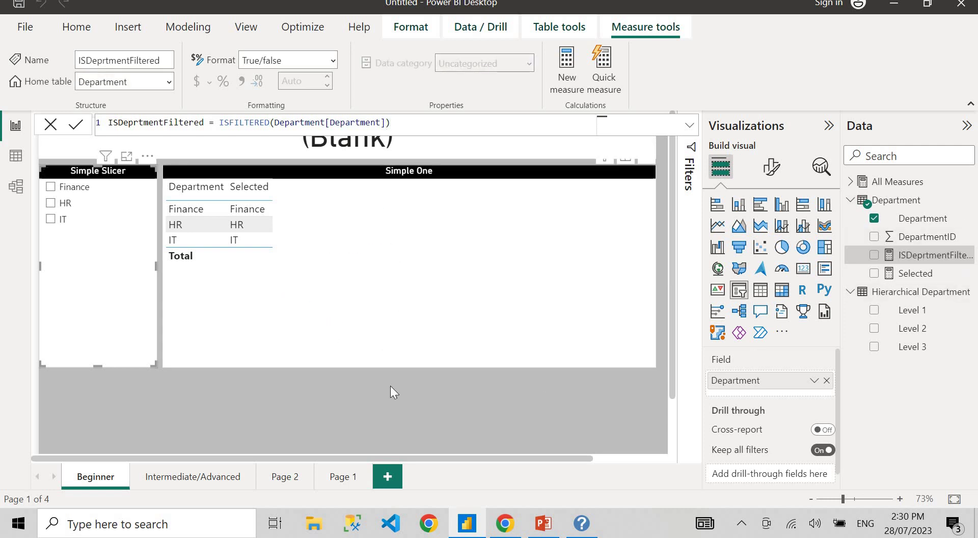
Step: Add a card visual showing the ISDeprtmentFiltered measure over the Simple One table
click(452, 297)
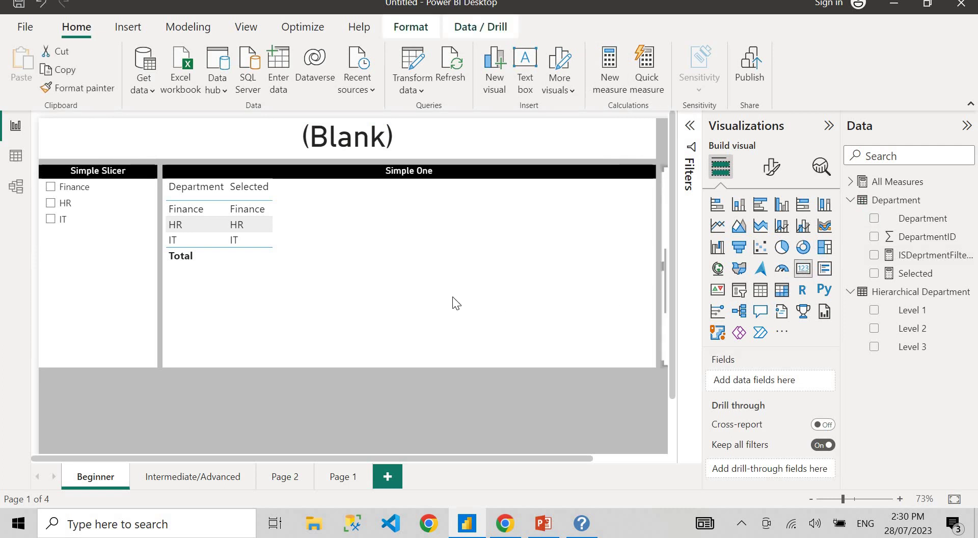
click(802, 269)
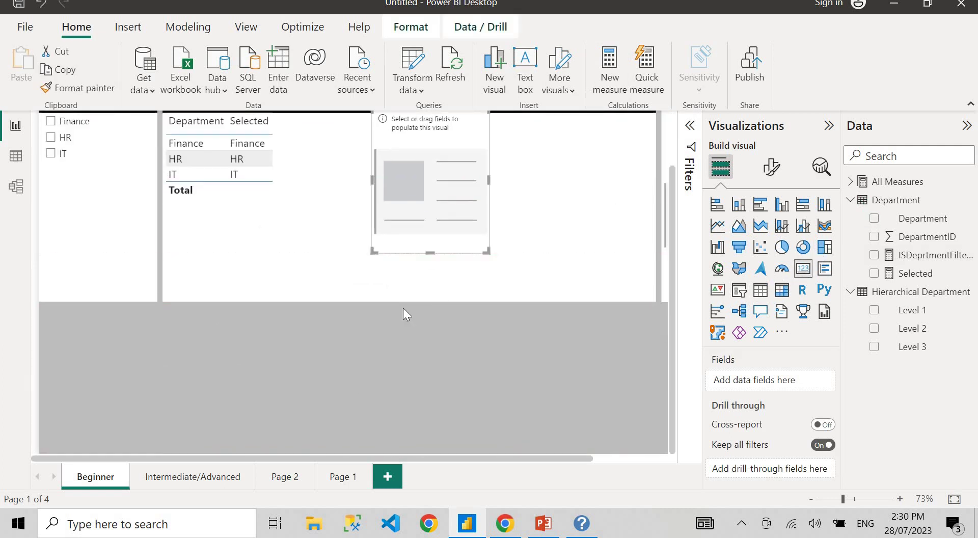
drag(912, 255, 761, 380)
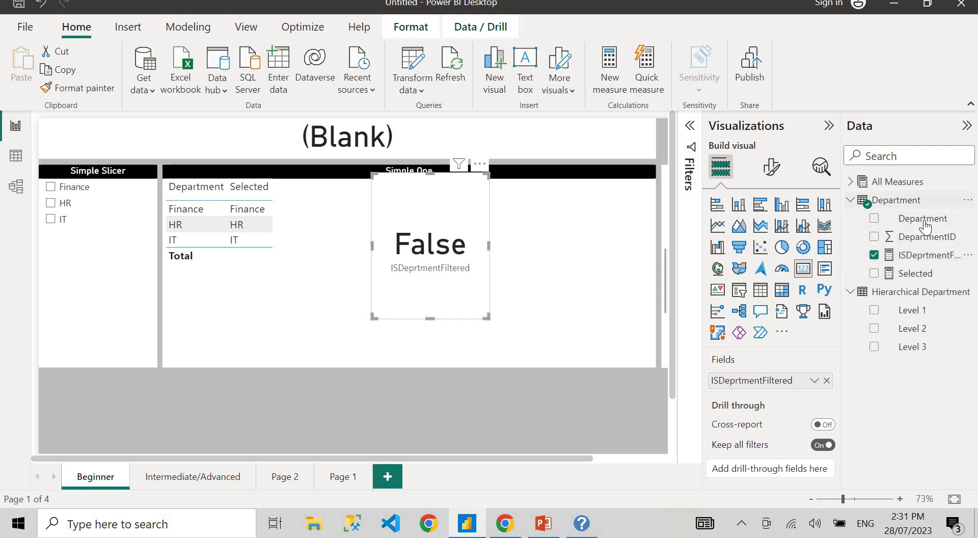
Step: Test the ISDeprtmentFiltered card with Finance in the slicer and the Finance, HR and IT rows of the Simple One table, leaving nothing selected
click(73, 195)
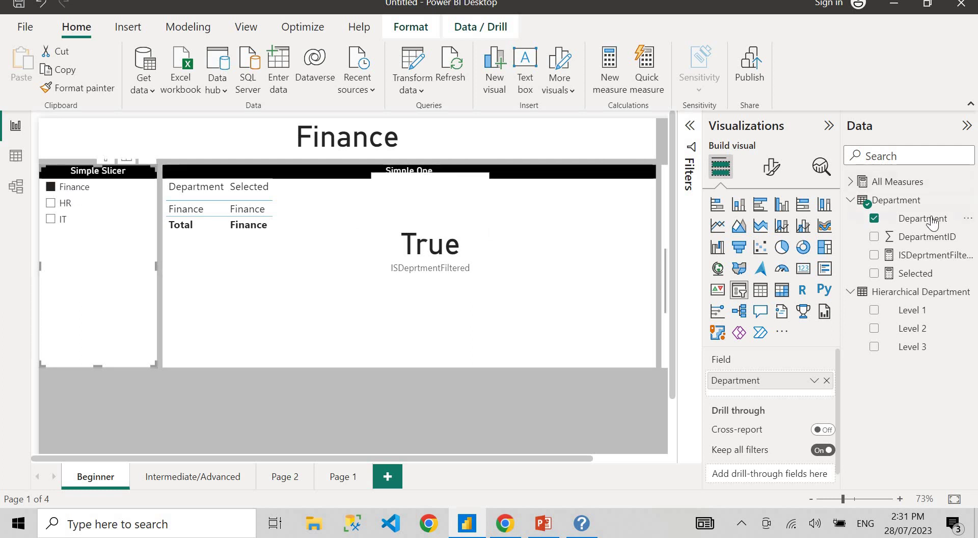
click(74, 195)
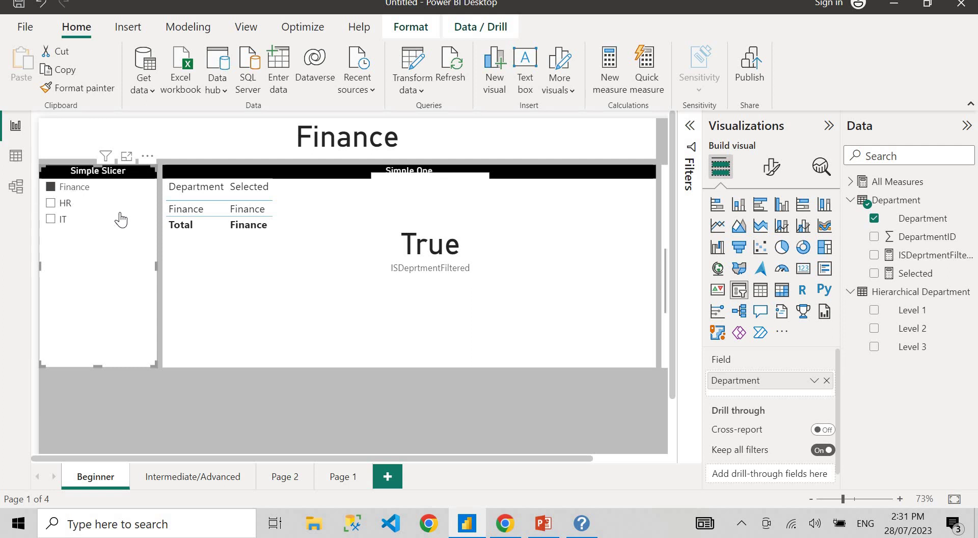
click(194, 209)
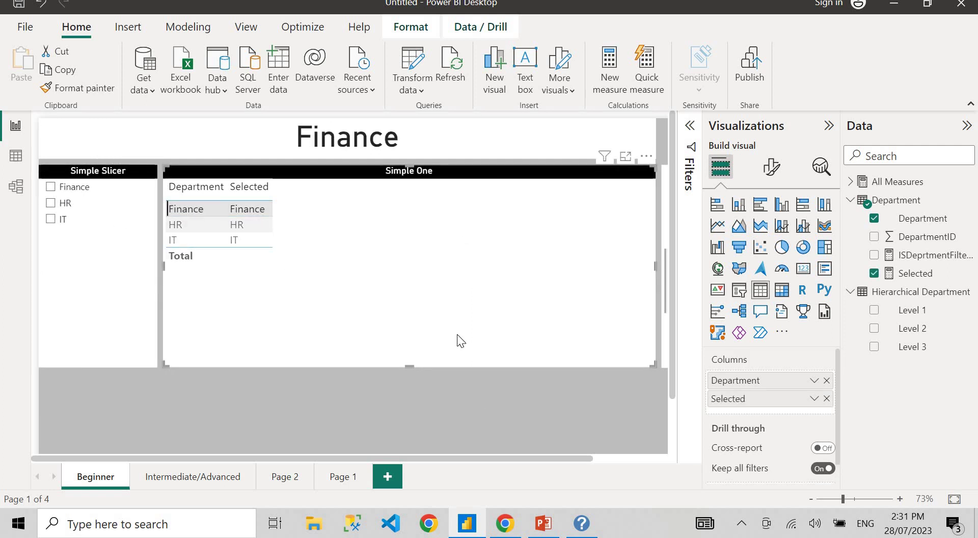
drag(435, 274, 112, 380)
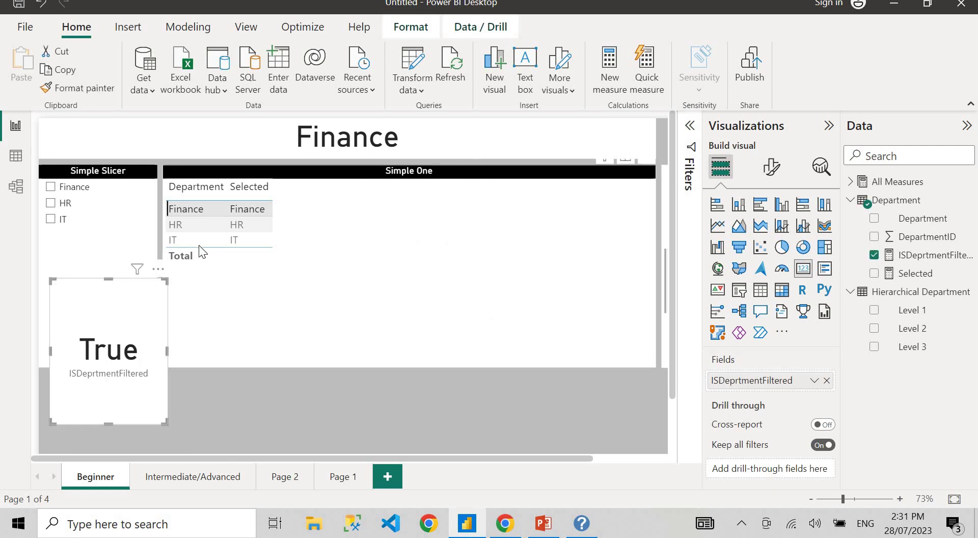
click(195, 228)
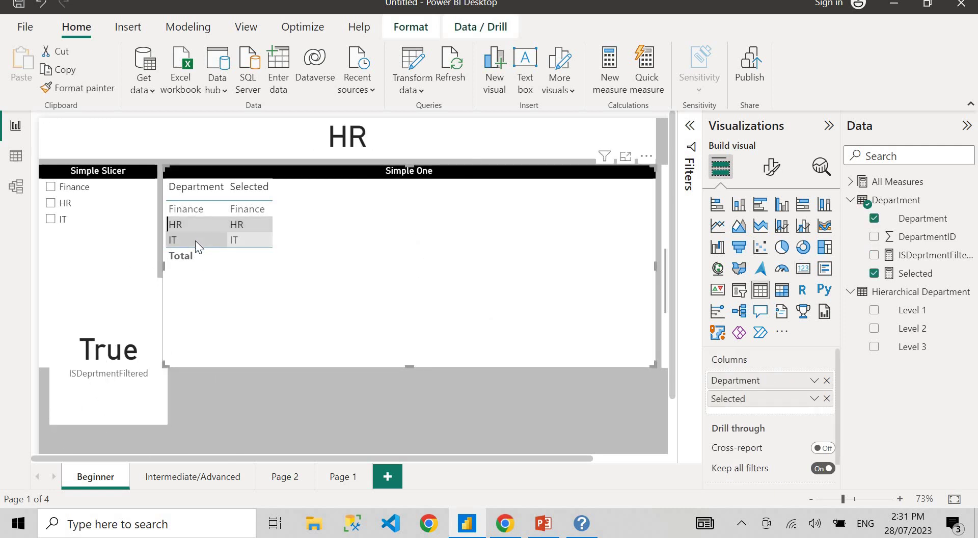
click(195, 240)
click(194, 240)
drag(95, 377, 406, 292)
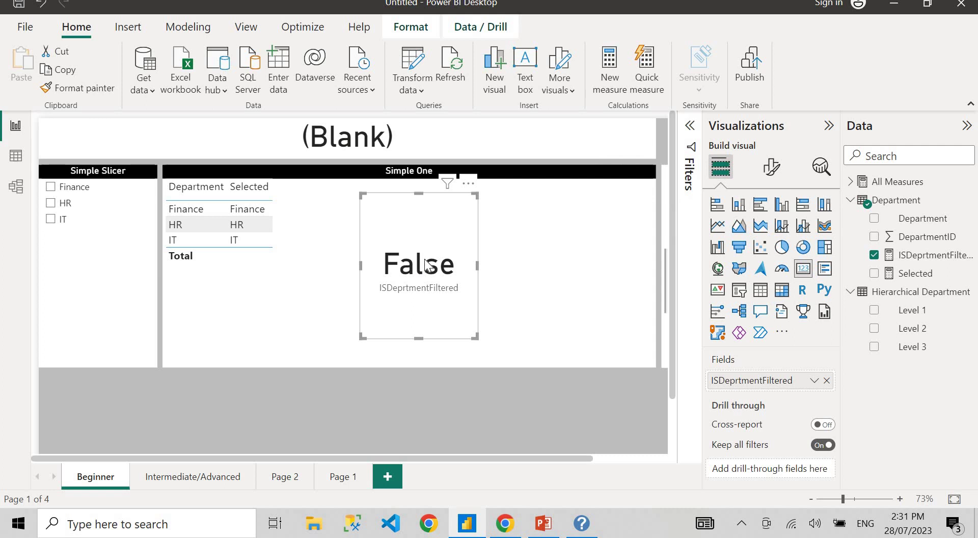
Step: Delete the ISDeprtmentFiltered card and show that measure in the Simple One table in place of the Selected column
key(Delete)
click(531, 259)
drag(922, 218, 761, 415)
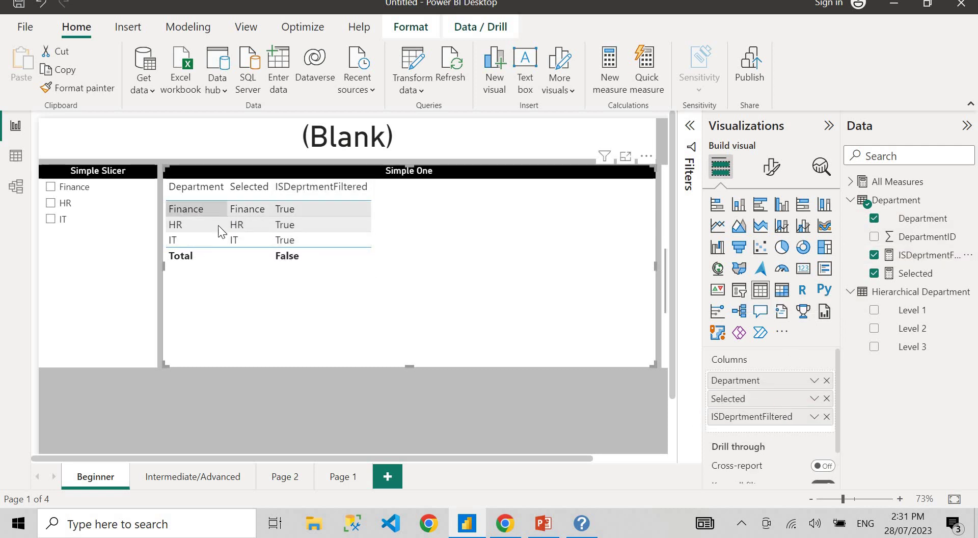
click(826, 398)
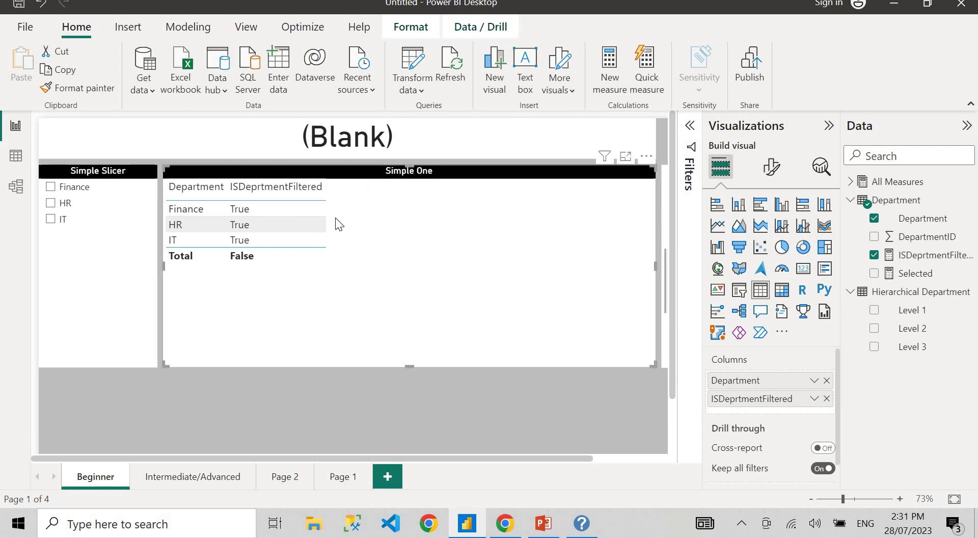
Step: Replace the Department column in the Simple One table with DepartmentID, set to Don't summarize
click(826, 380)
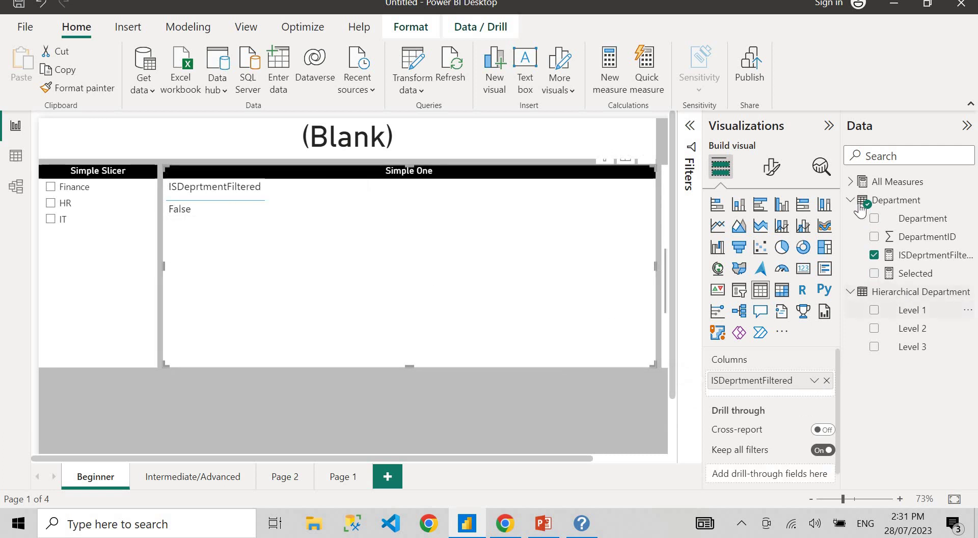
drag(920, 235, 784, 373)
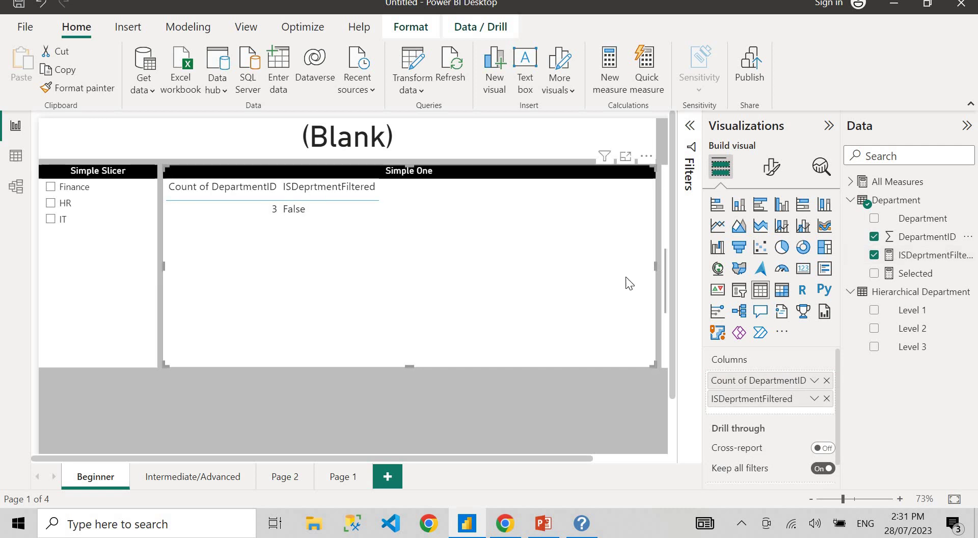
click(813, 379)
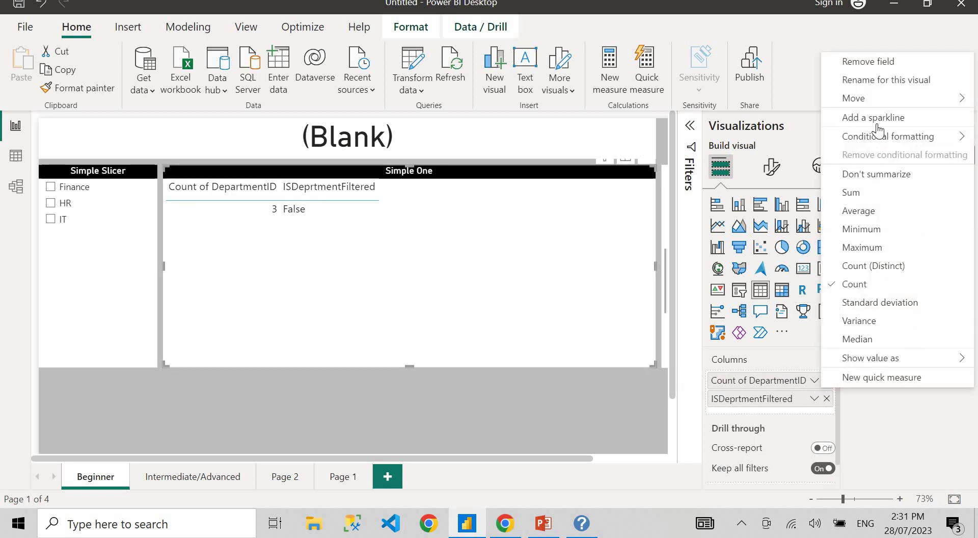
click(864, 176)
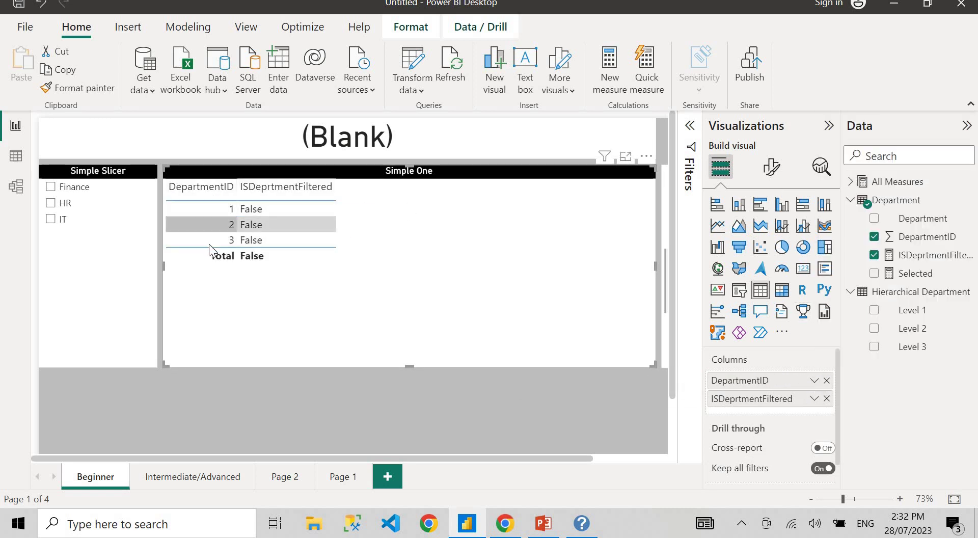
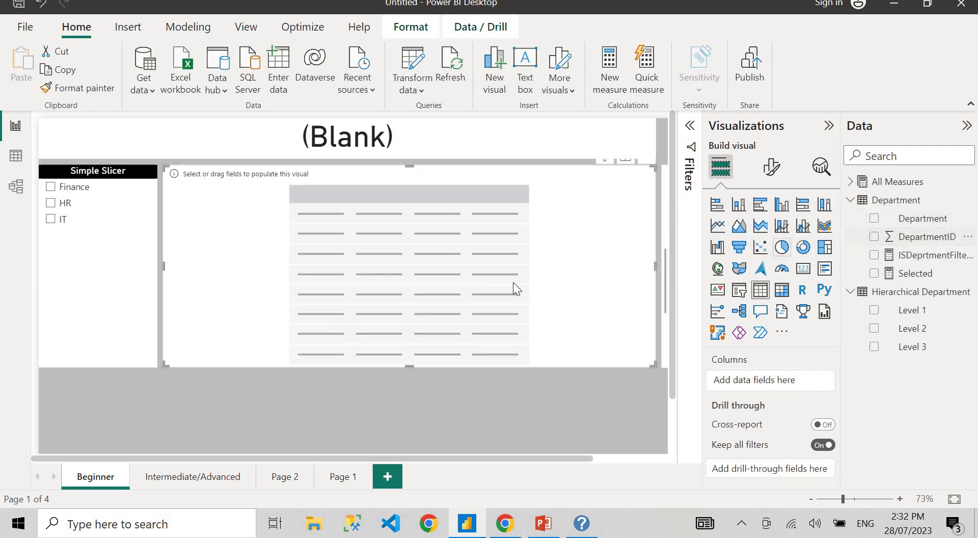
Step: Rebuild the Simple One table with only the Department and Selected columns
drag(916, 219, 722, 387)
drag(951, 277, 753, 397)
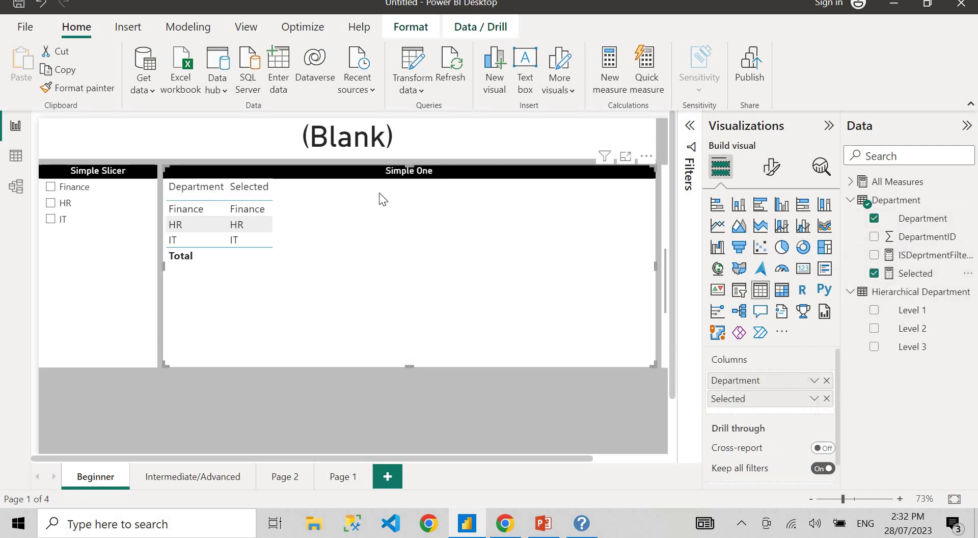
Step: Open the title card's Selected measure formula and move the SELECTEDVALUE expression down, leaving an empty line above it
click(374, 144)
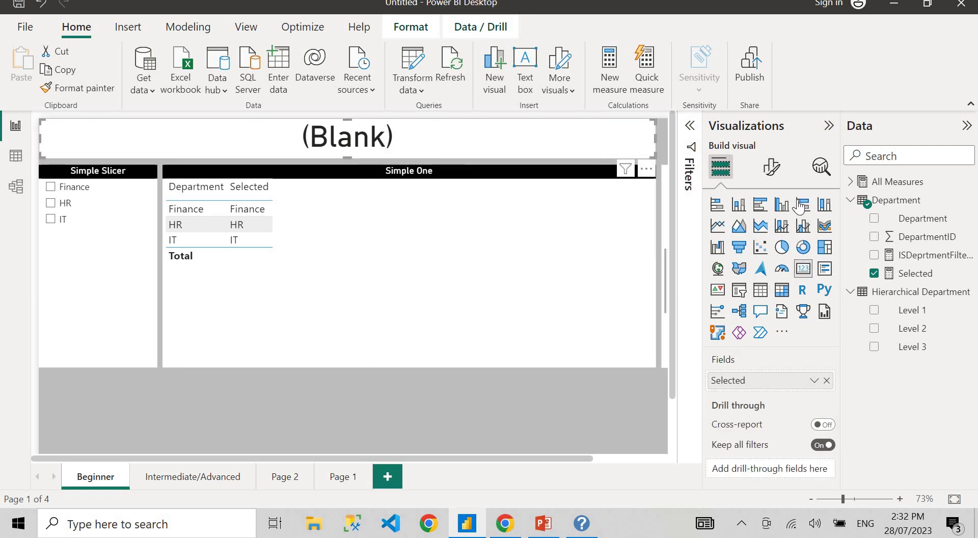
click(914, 273)
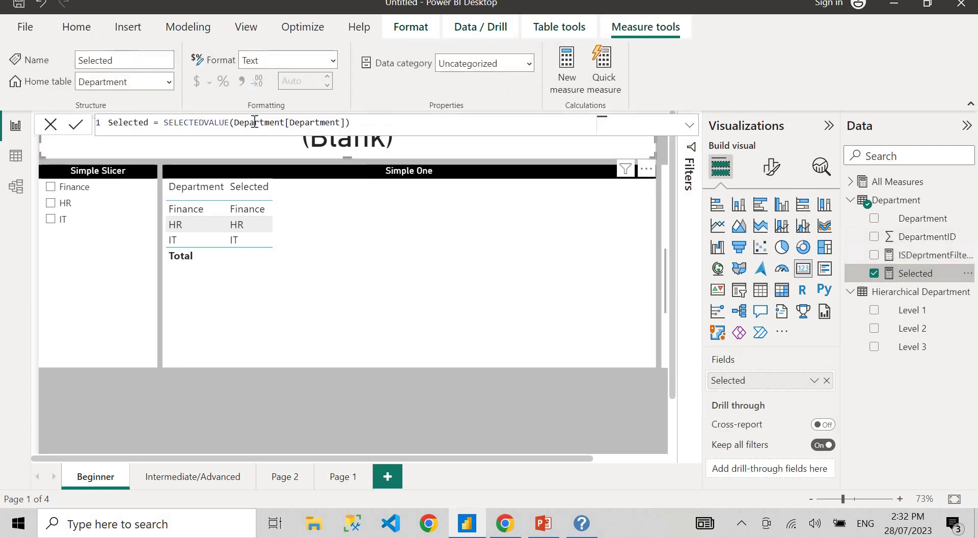
click(165, 125)
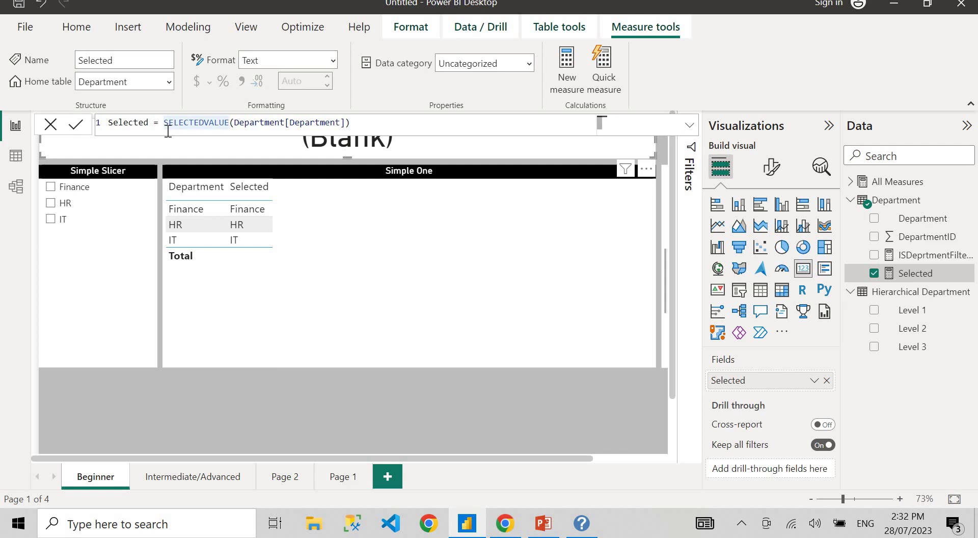
key(shift+Return)
key(shift+Return)
key(Up)
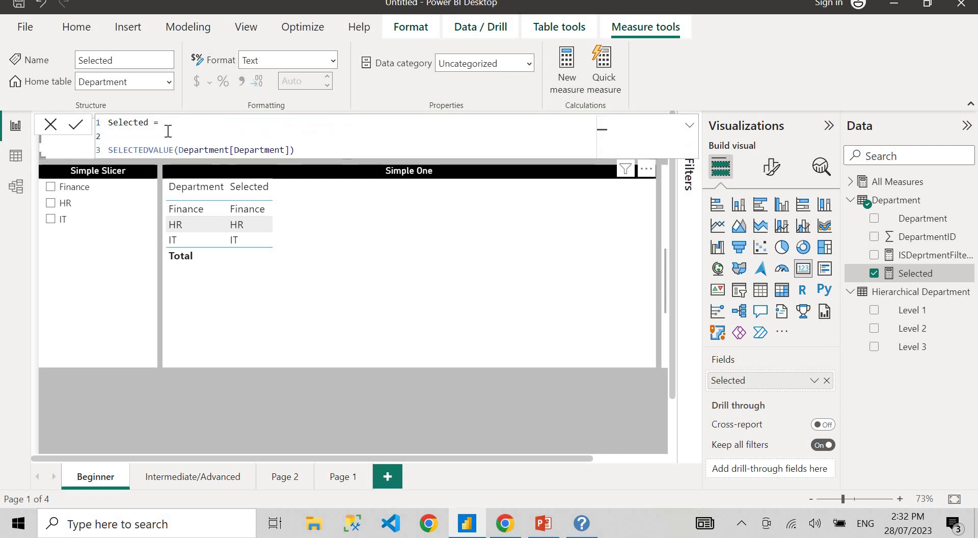
Step: Add the condition IF(ISFILTERED(Department[Department]), on the line before SELECTEDVALUE in the Selected measure
text(IF)
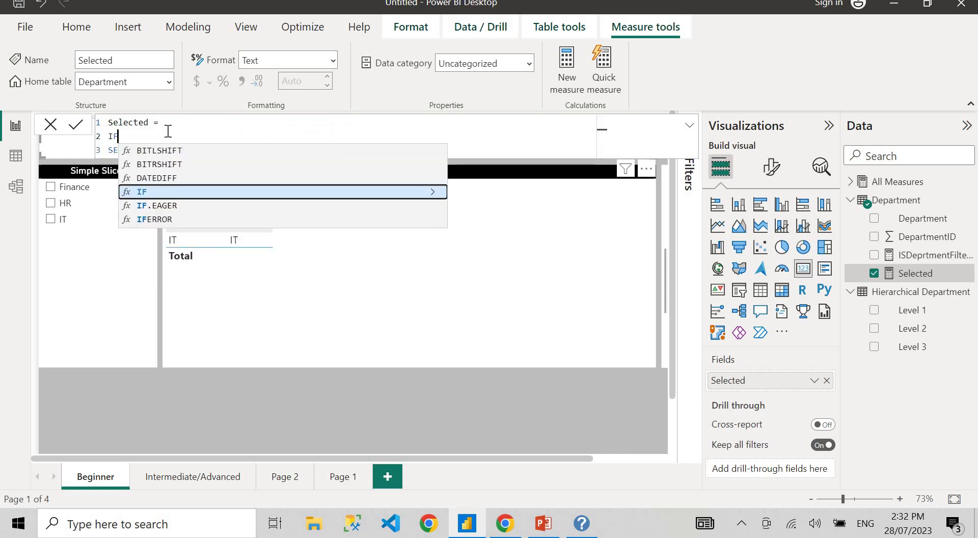
text((IS)
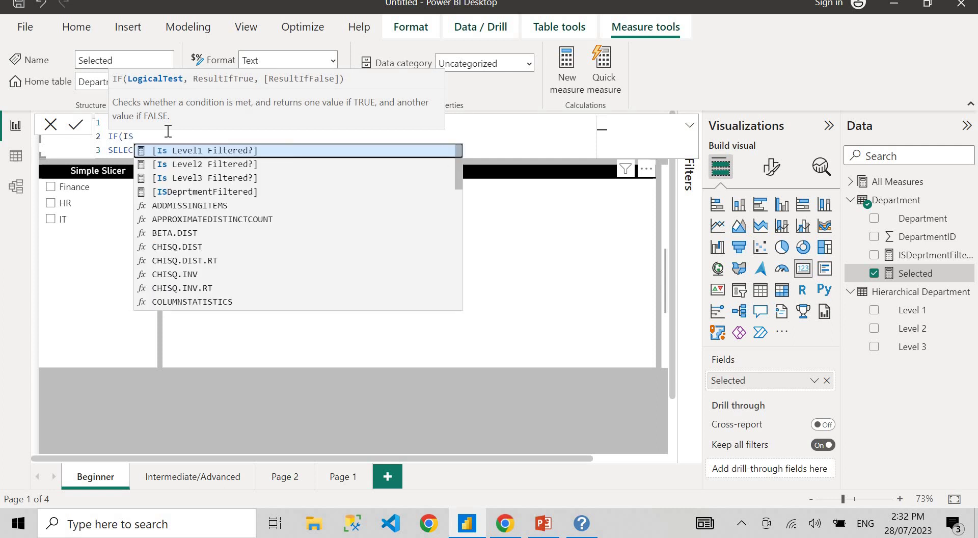
text(FILTERED)
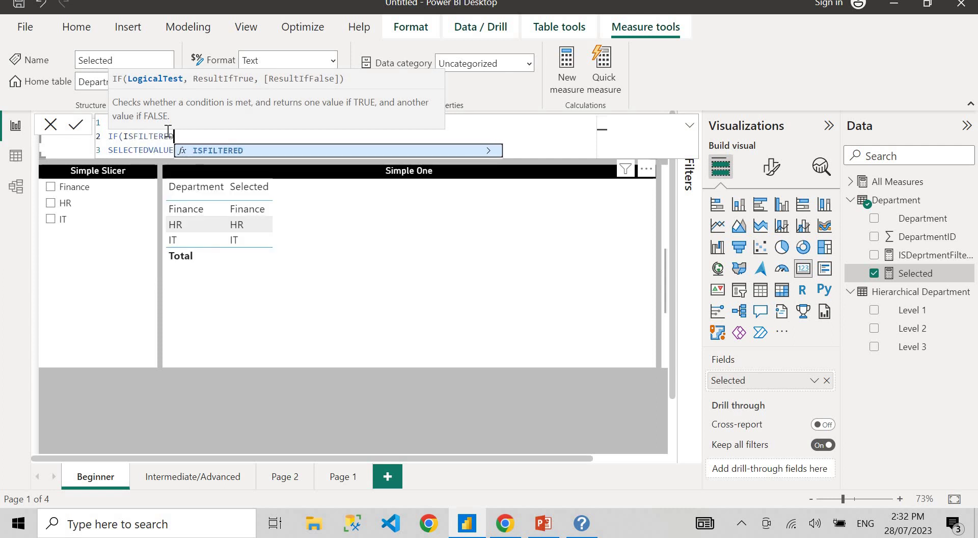
text(()
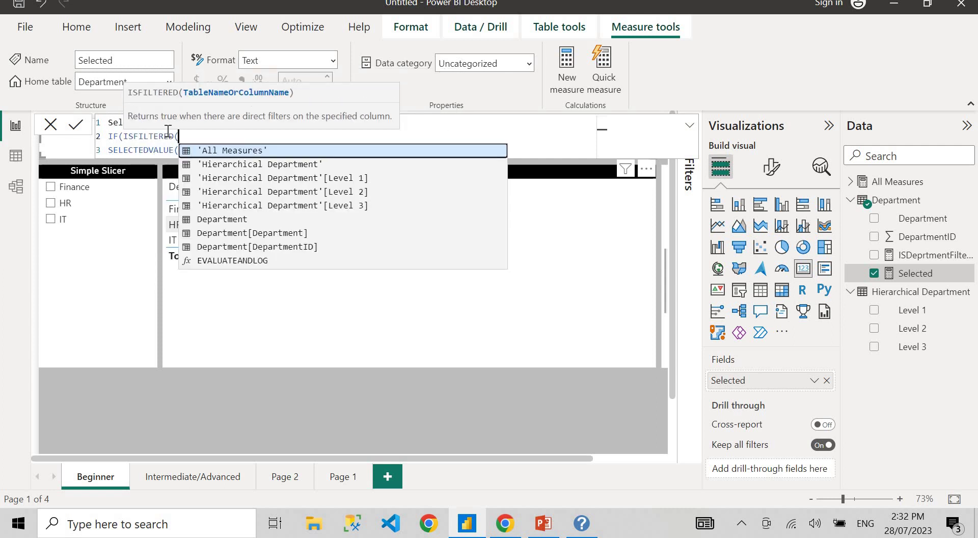
text(Depart)
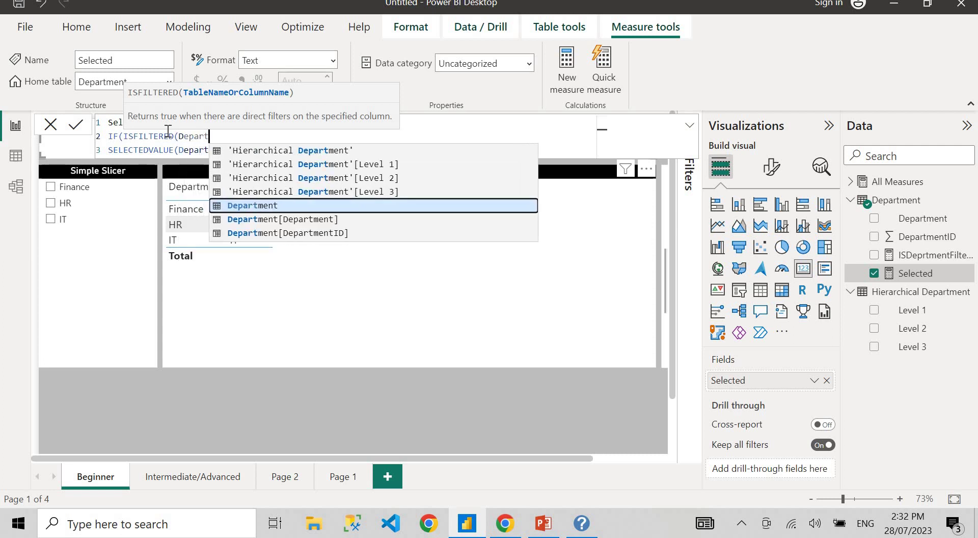
key(Down)
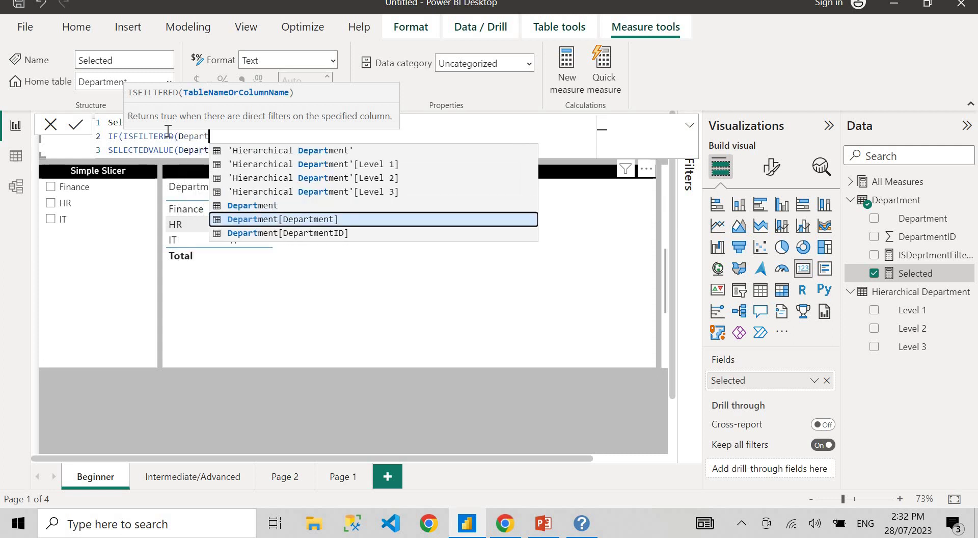
key(Tab)
text(),)
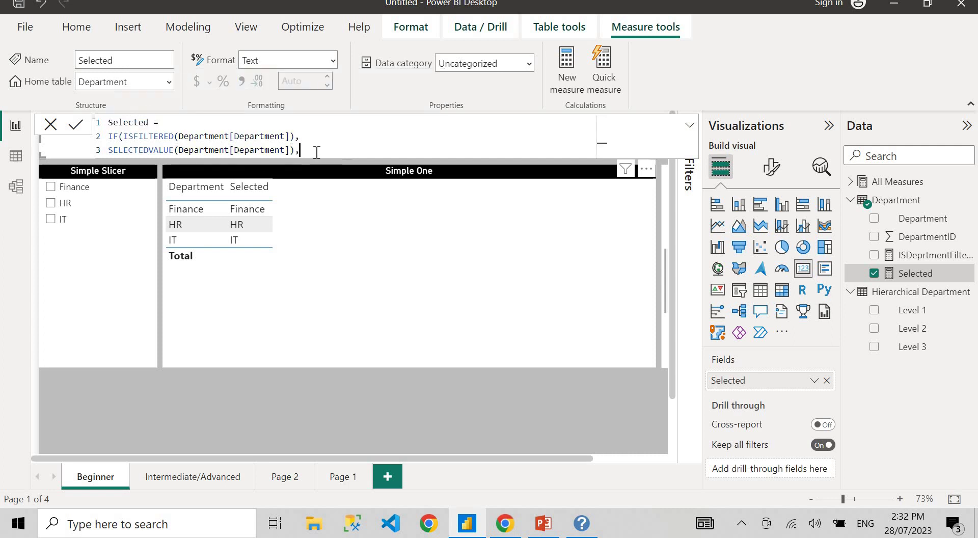
Step: Complete the IF in the Selected measure with "ALL" as the false result and commit the formula
text(,)
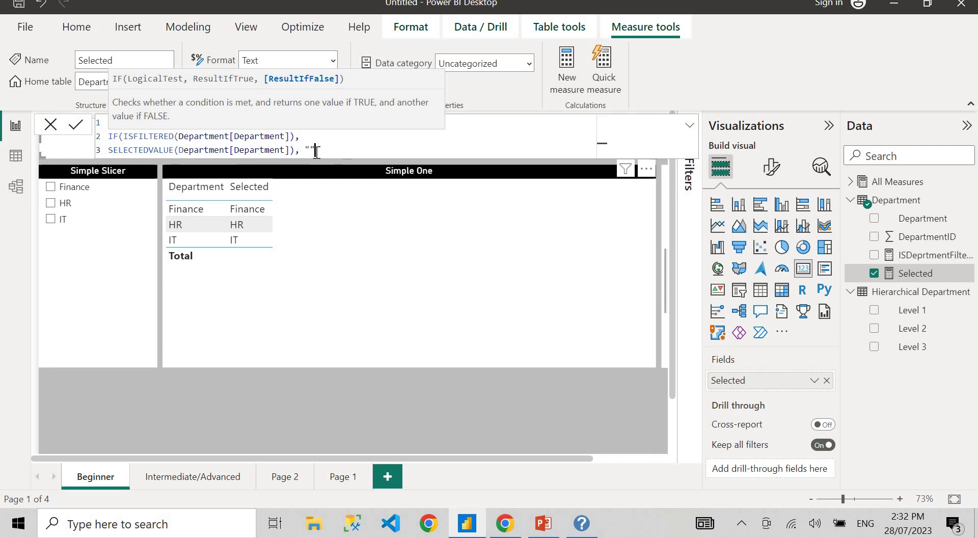
text( "ALL)
text())
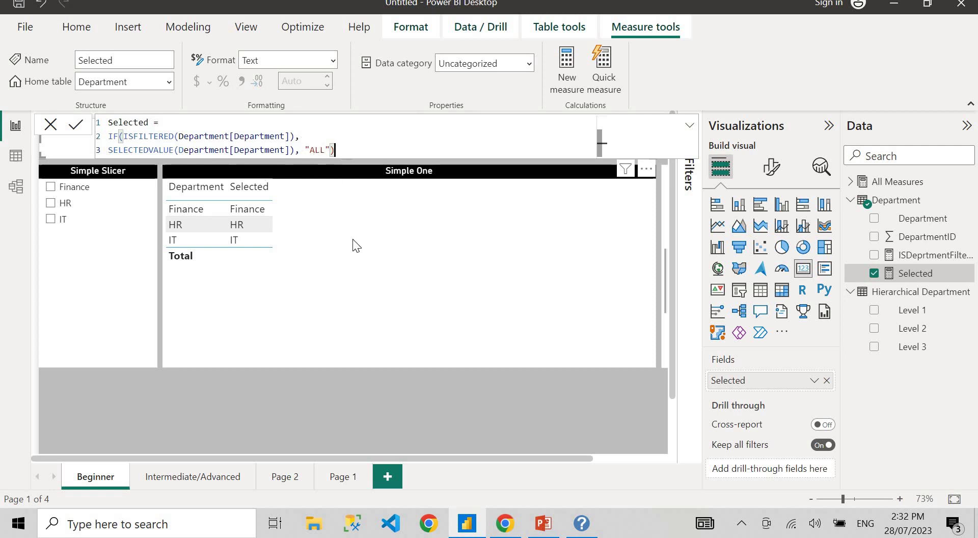
click(411, 431)
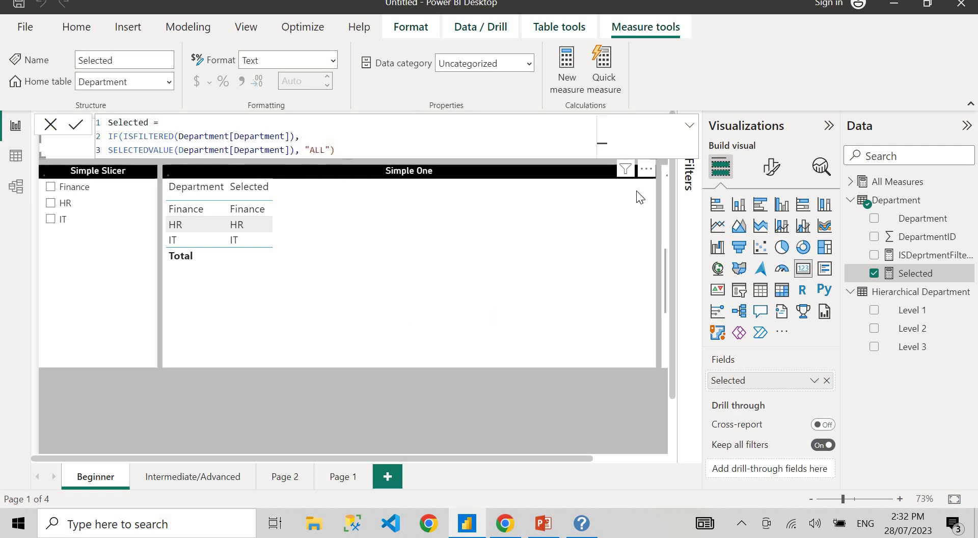
click(690, 127)
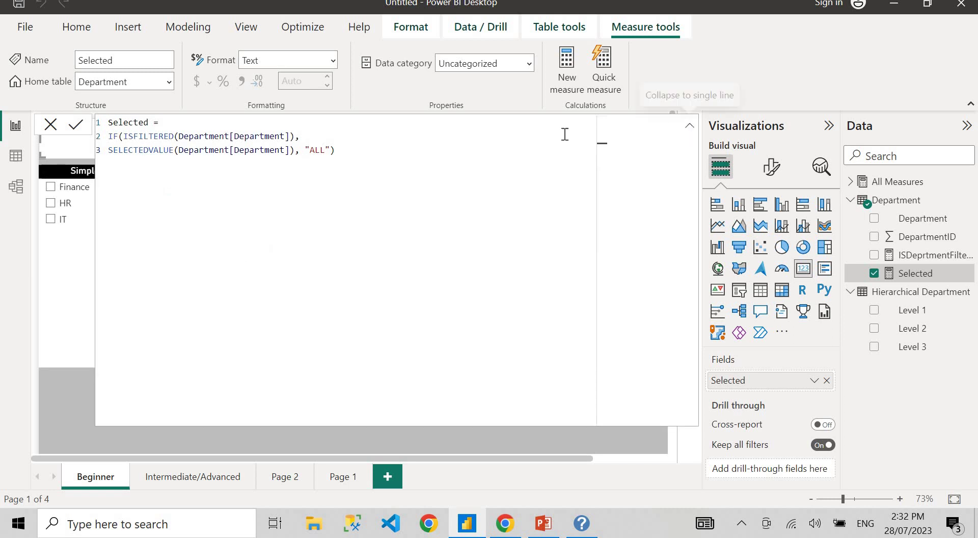
click(690, 127)
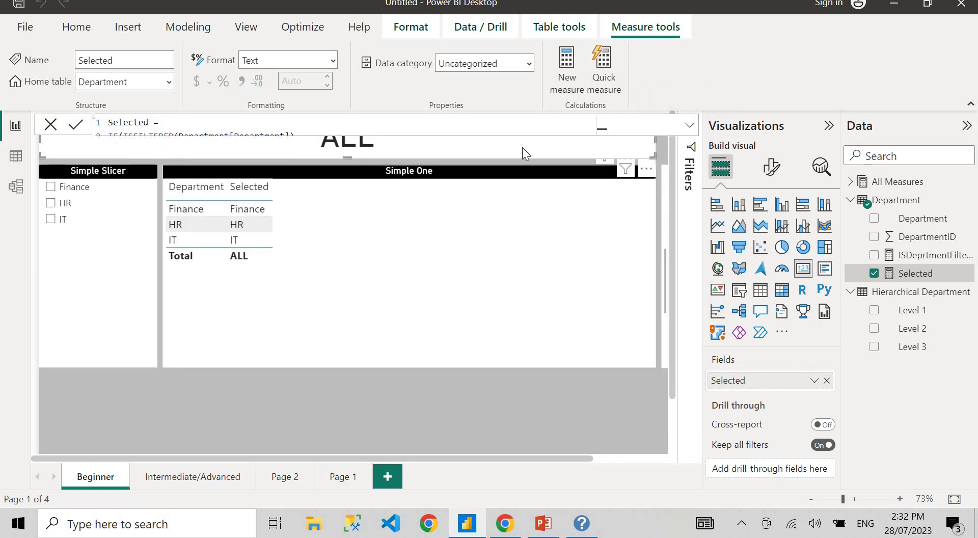
click(539, 422)
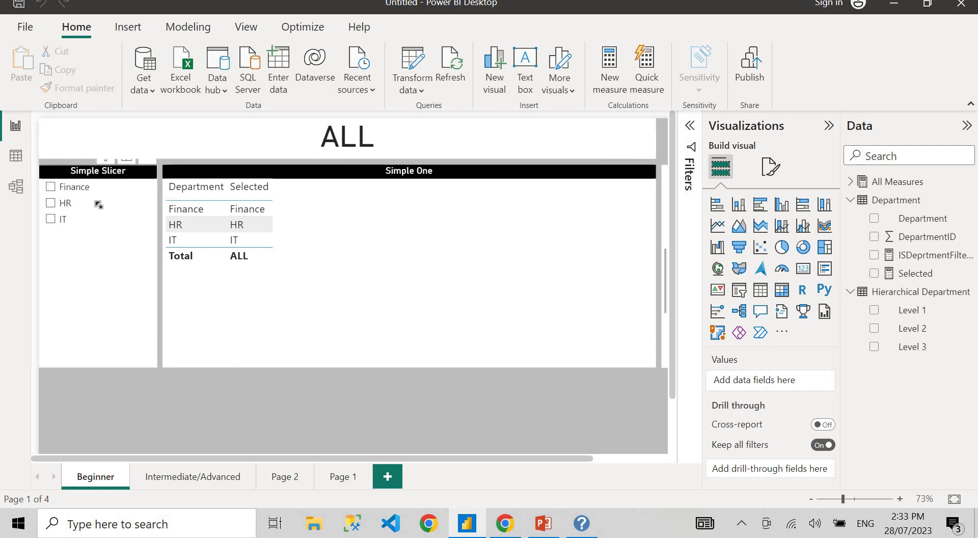
Step: Test the title card with Finance, HR and IT in the department slicer, leaving nothing selected
click(65, 187)
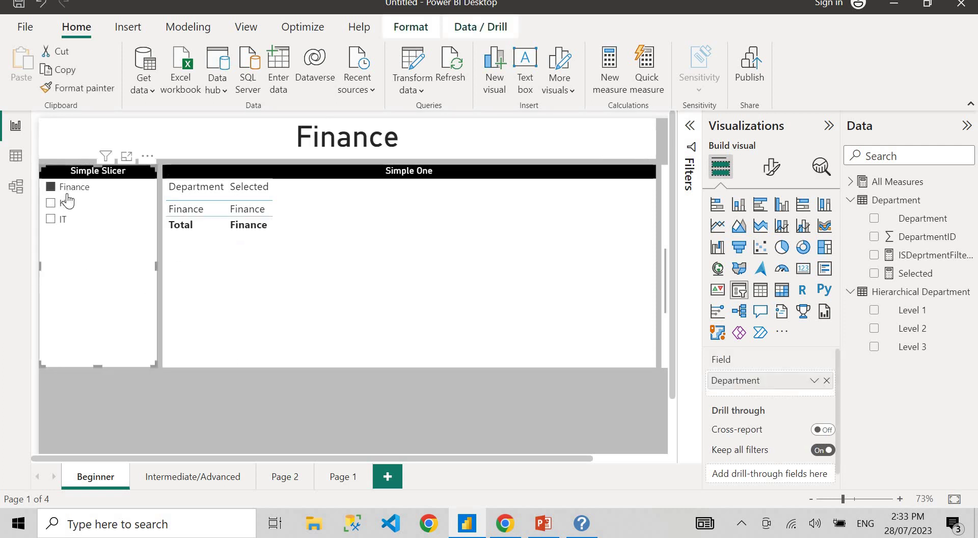
click(65, 204)
click(64, 218)
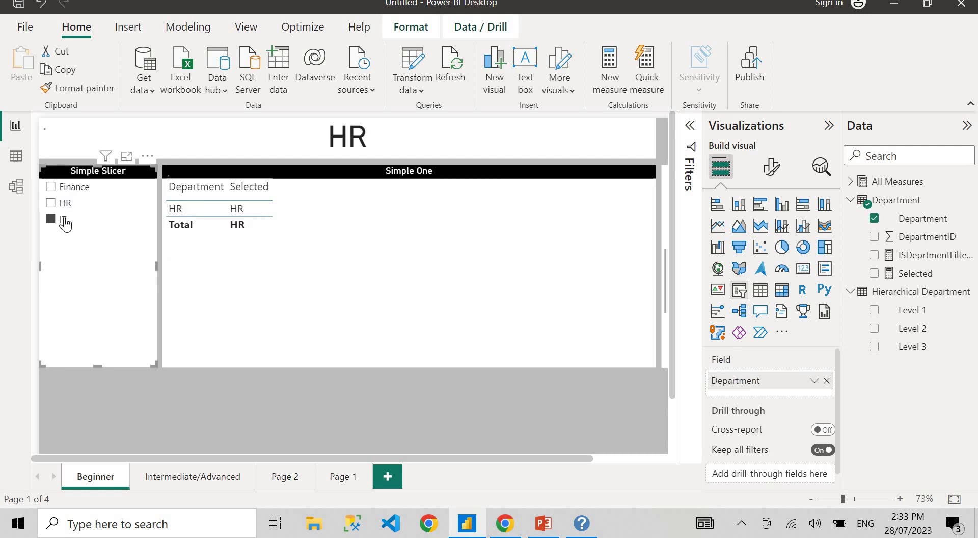
click(63, 219)
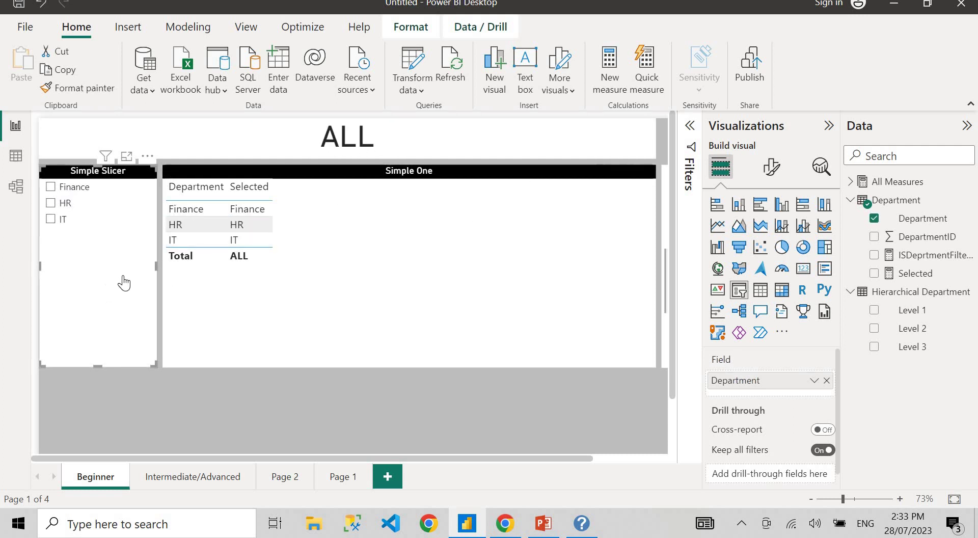
Step: Prefix the Selected measure's IF expression with "SHOWING RESULTS FOR: "& and commit the formula
click(911, 274)
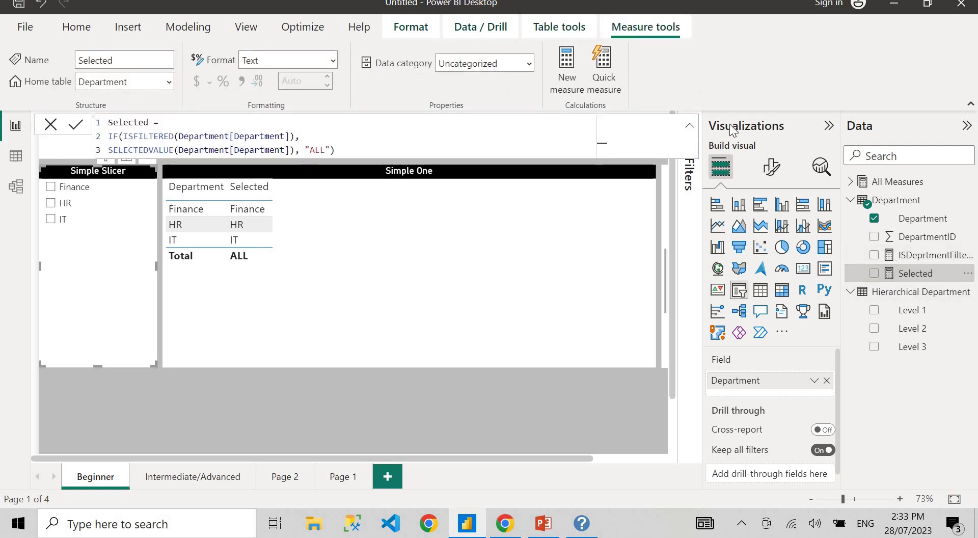
click(688, 133)
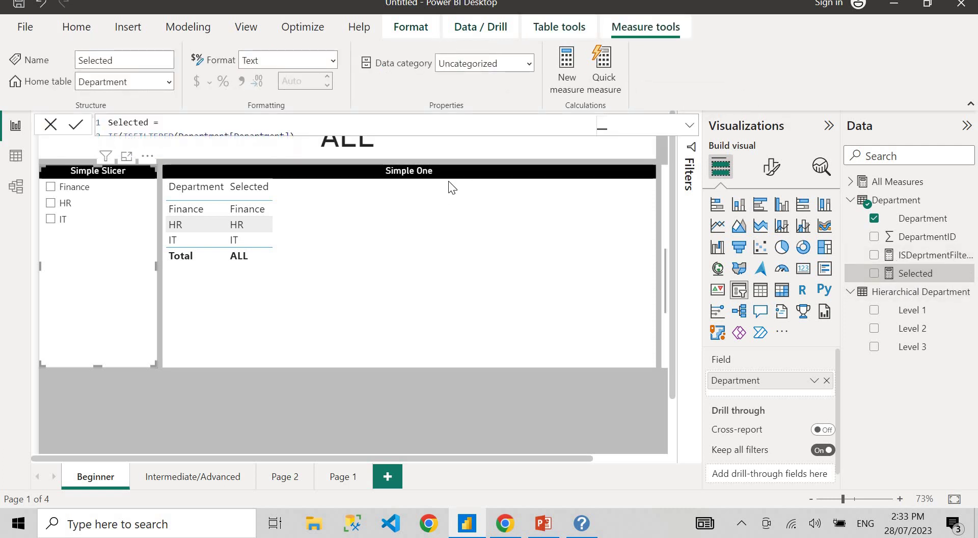
click(438, 152)
click(912, 273)
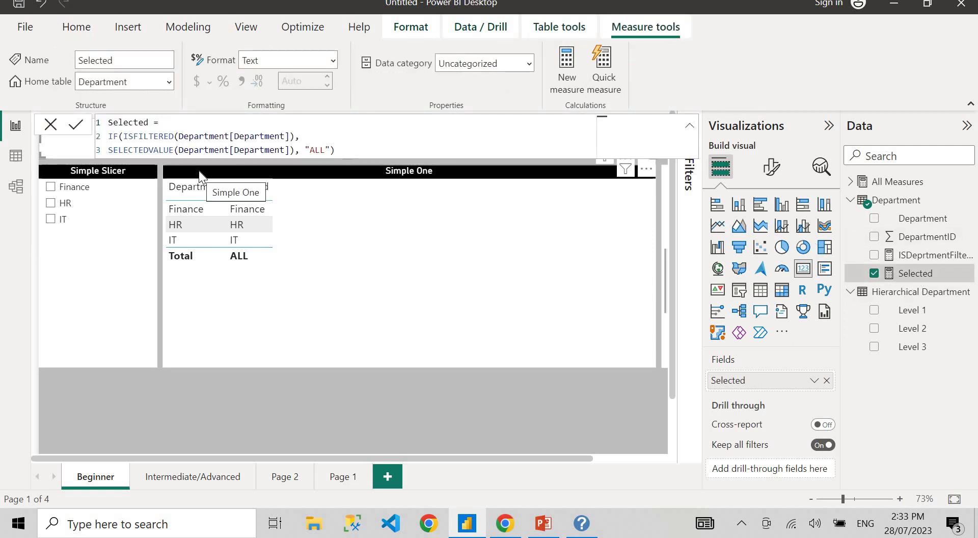
text("")
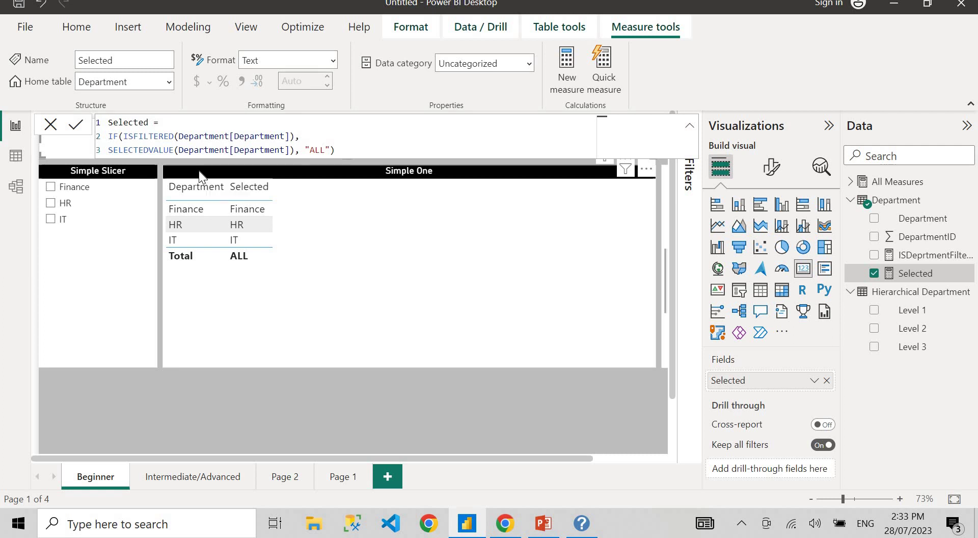
text(SHOWINF)
key(BackSpace)
key(BackSpace)
text(G RESULTS FOR: ")
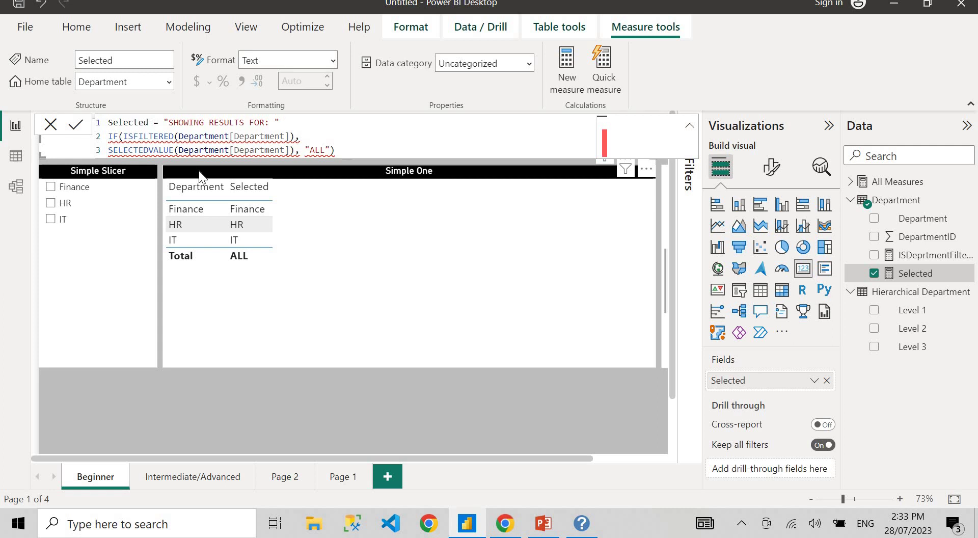
text(&)
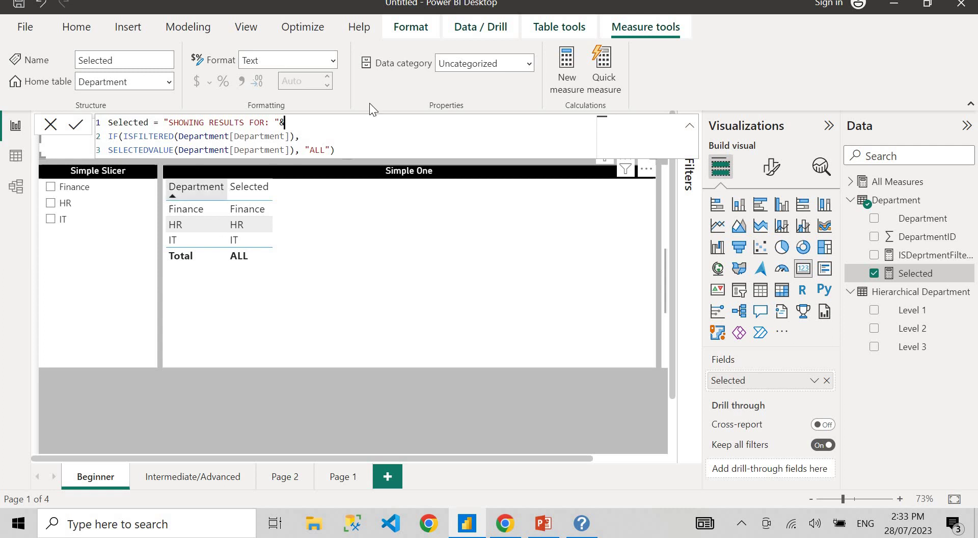
click(284, 123)
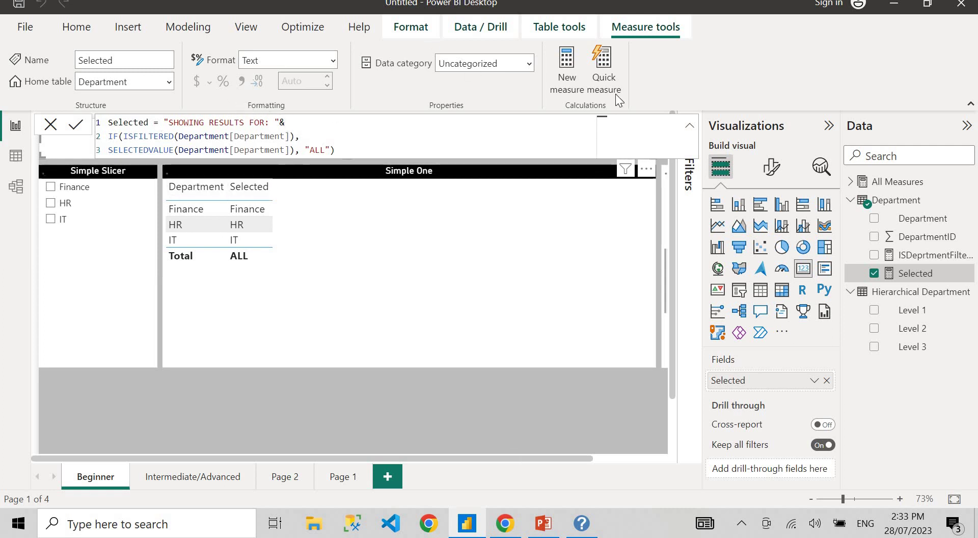
click(693, 127)
click(690, 127)
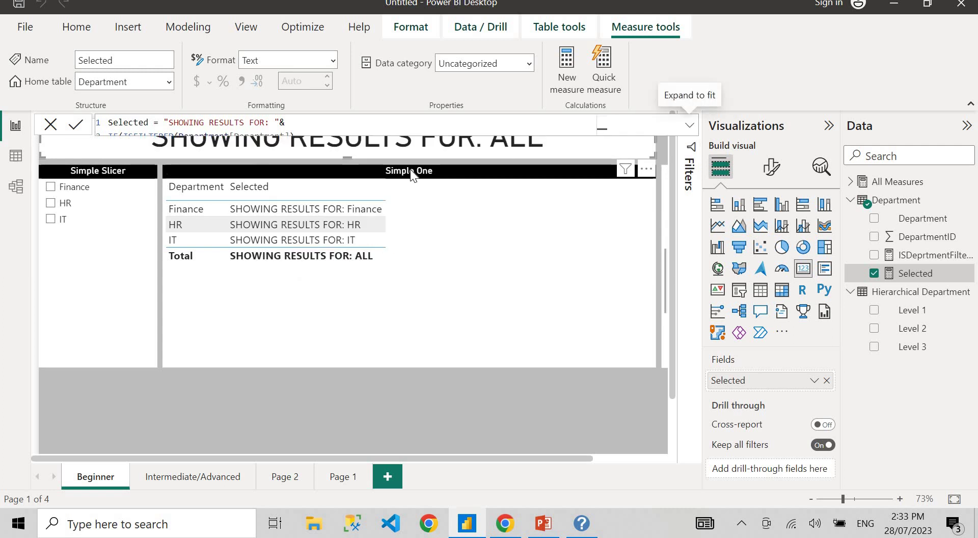
Step: Check the prefixed title by selecting Finance, HR and IT in turn in the department slicer
click(121, 361)
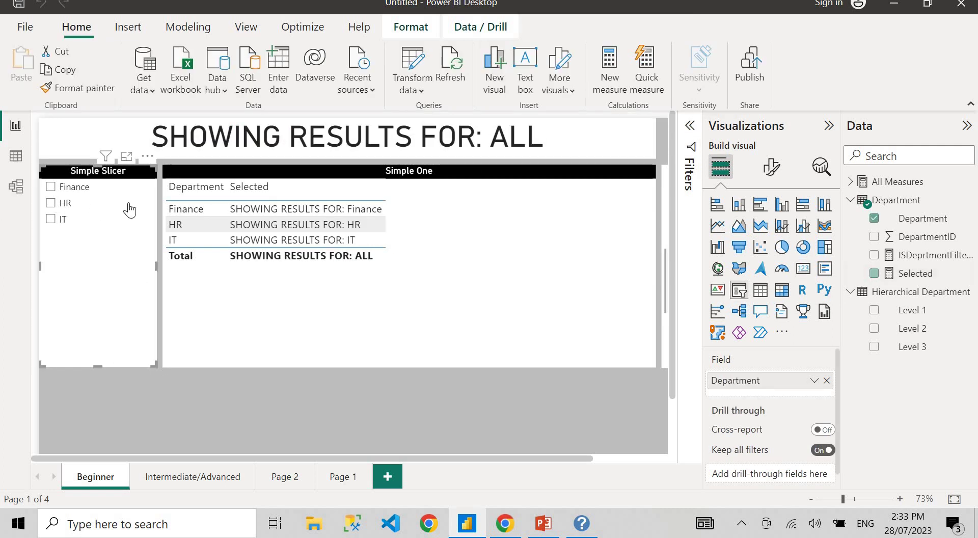
click(71, 189)
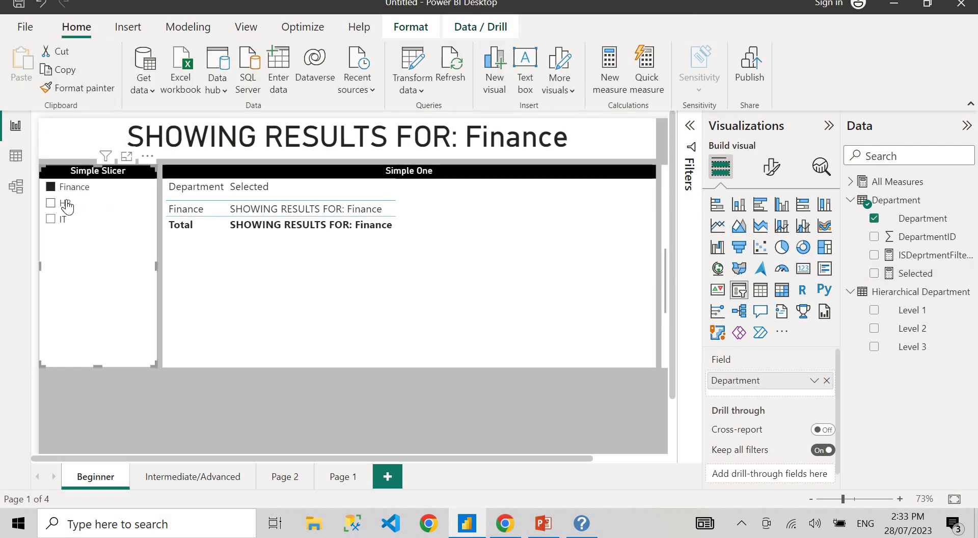
click(66, 203)
click(61, 220)
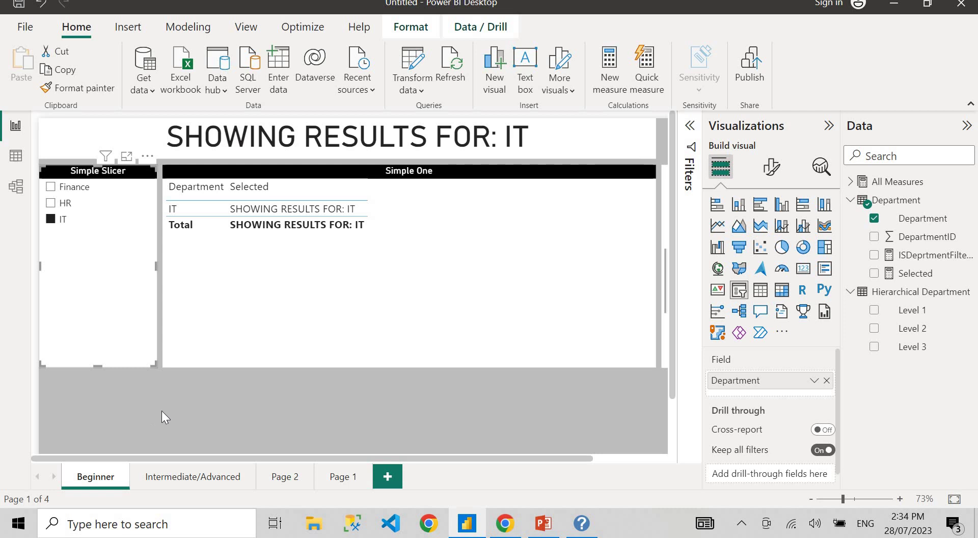
Step: Open the Intermediate/Advanced page, select Finance in its hierarchical slicer and expand its third-level entries
click(169, 478)
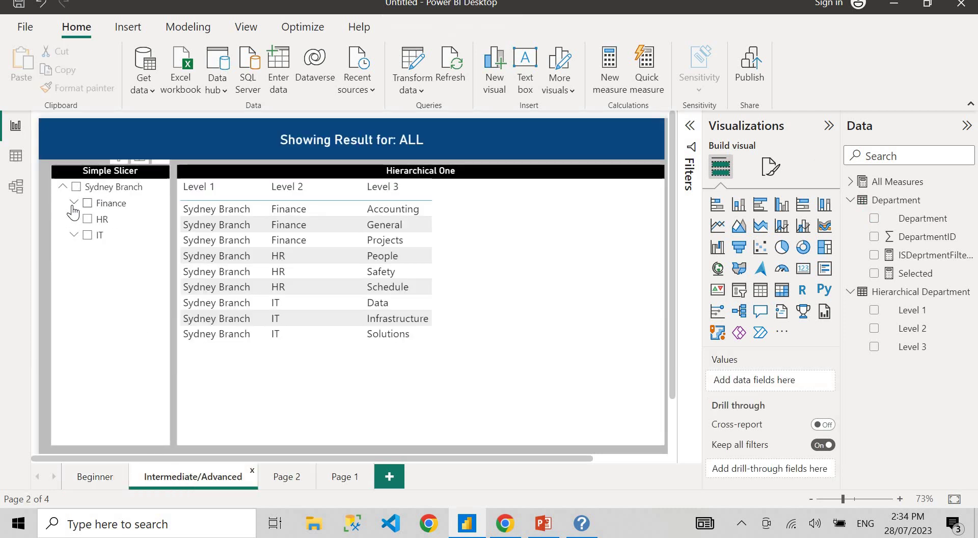
click(86, 204)
click(74, 204)
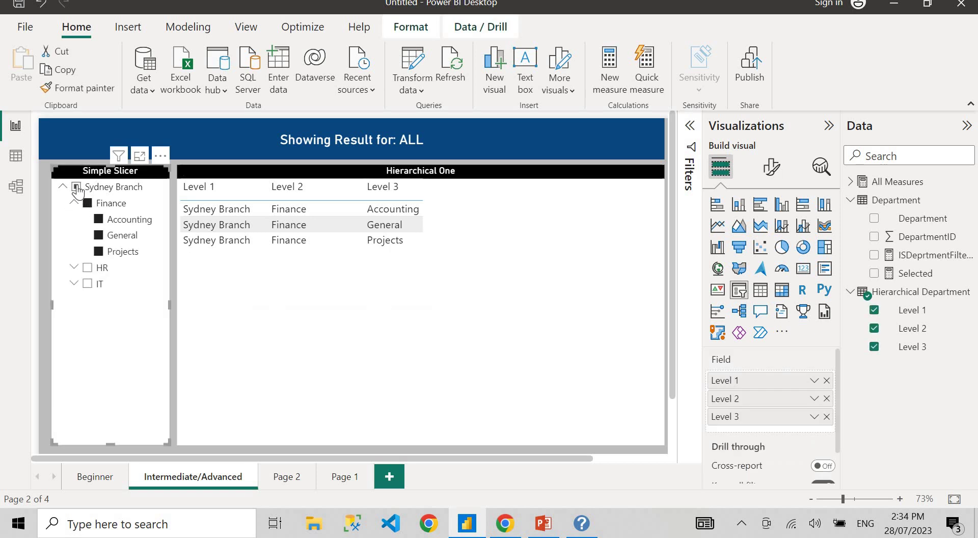
Step: Test the whole Sydney Branch selection in the hierarchical slicer, leaving Finance collapsed and nothing selected
click(76, 186)
click(74, 202)
click(66, 188)
click(64, 187)
click(64, 187)
click(76, 187)
click(74, 204)
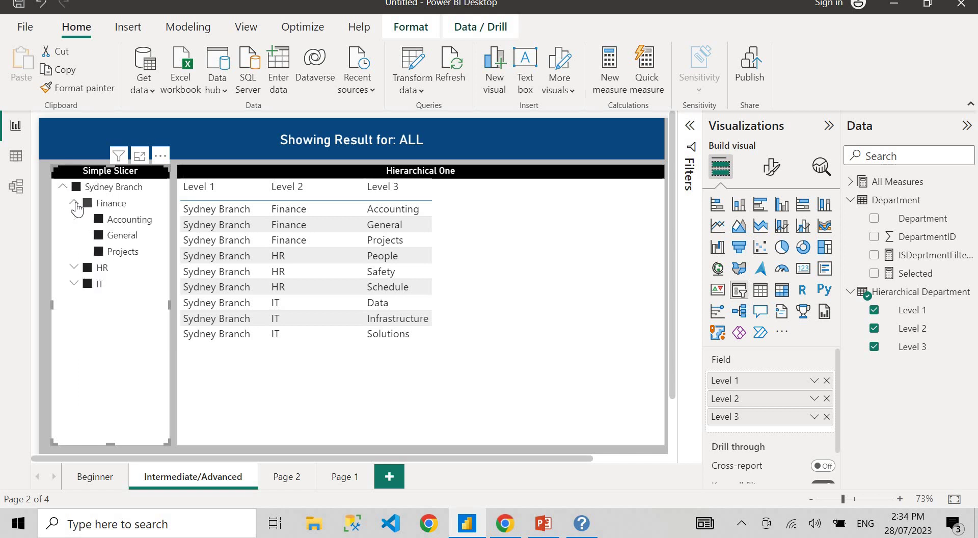
click(76, 205)
click(70, 189)
click(71, 193)
click(76, 187)
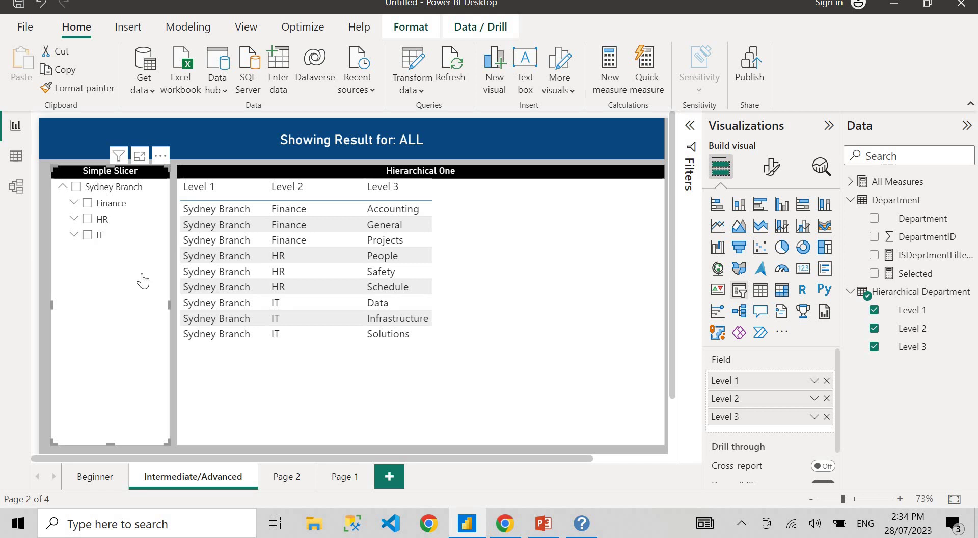
Step: Delete the title card from the Intermediate/Advanced page and review the Selected measure's formula, leaving the Department table collapsed
click(476, 152)
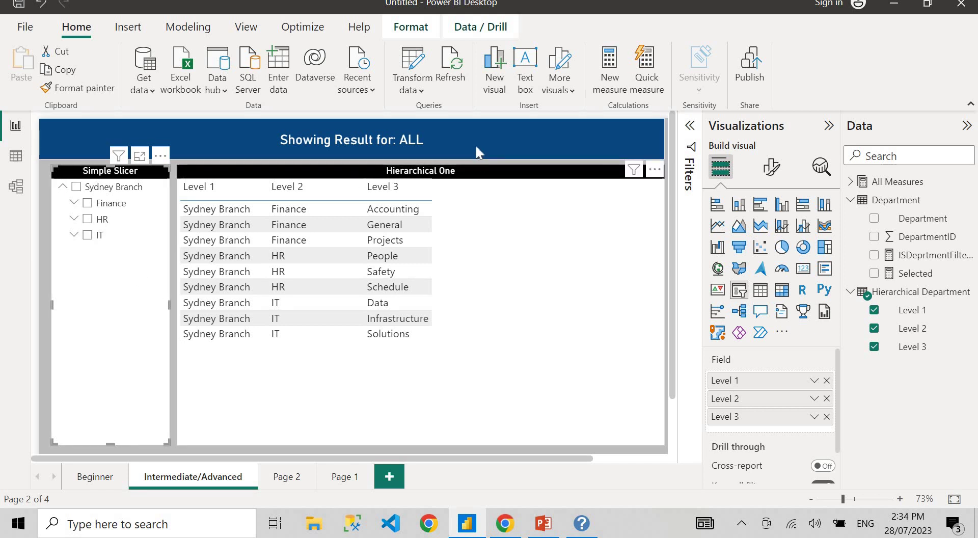
key(Delete)
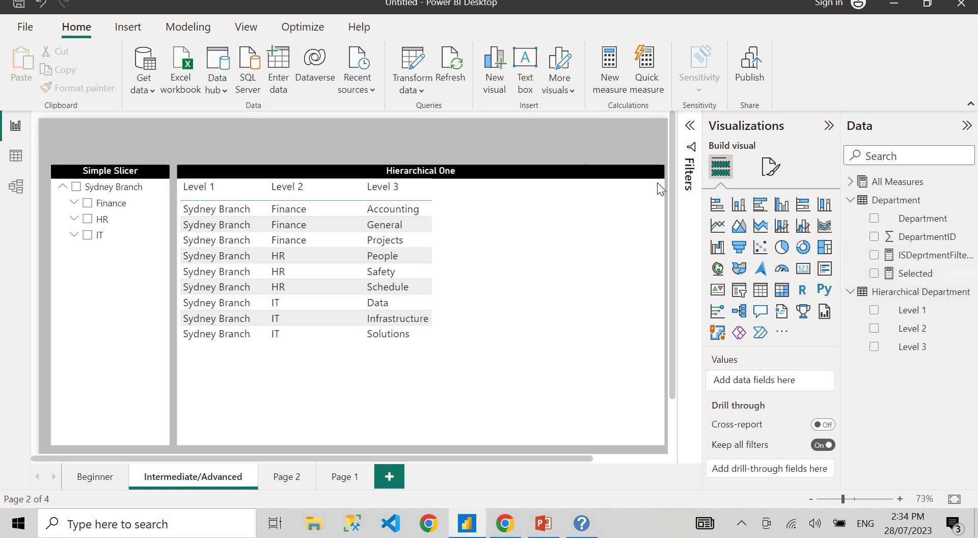
click(915, 274)
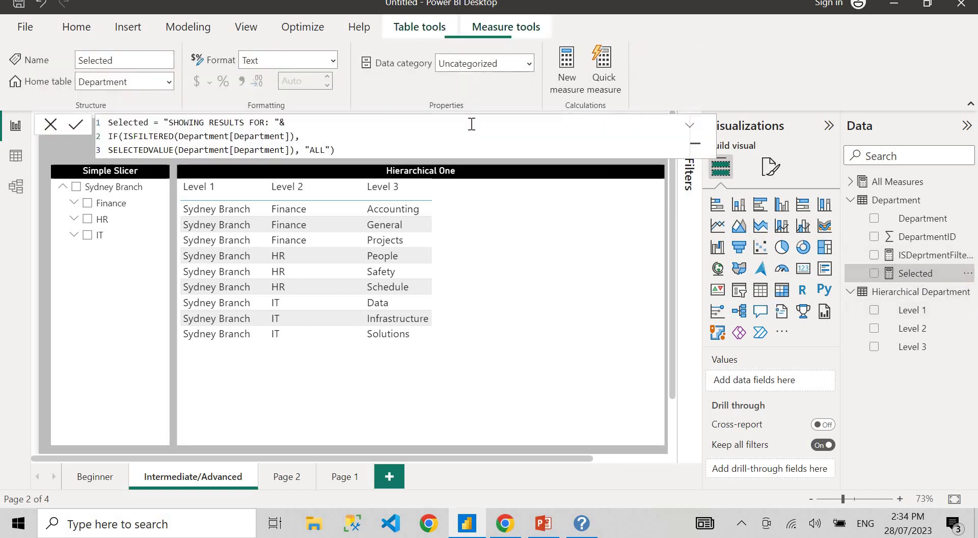
click(689, 126)
click(266, 143)
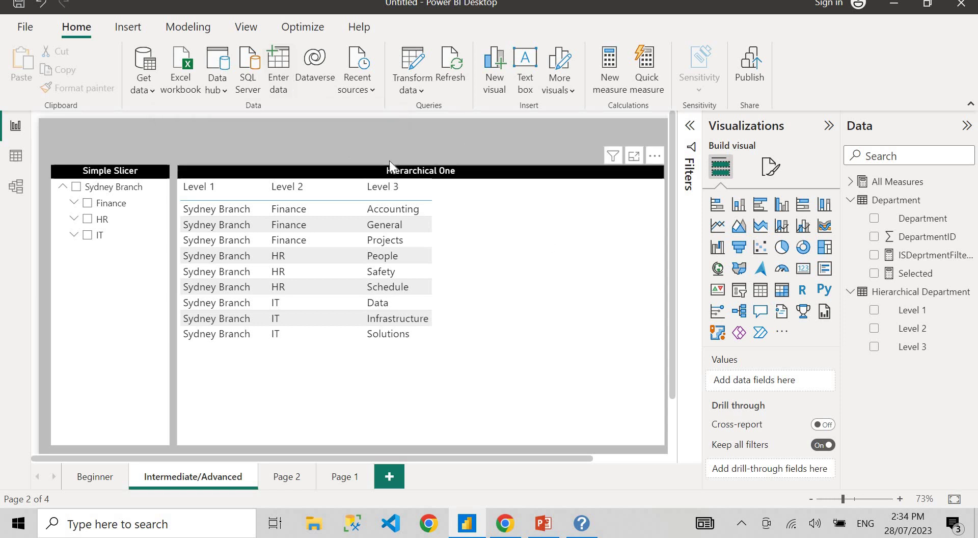
click(850, 201)
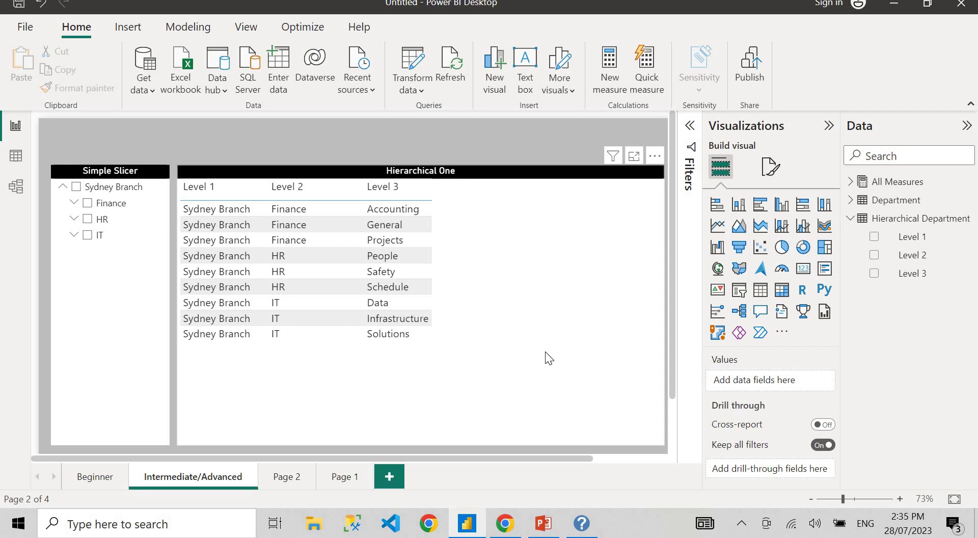
Step: Open Page 1 and delete the Levels card below the level diagram
click(296, 476)
click(331, 476)
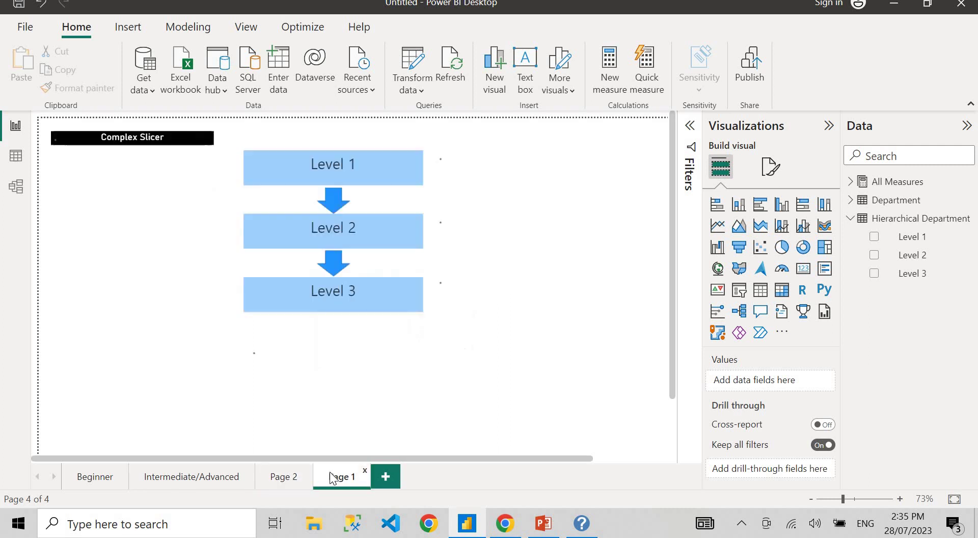
click(460, 392)
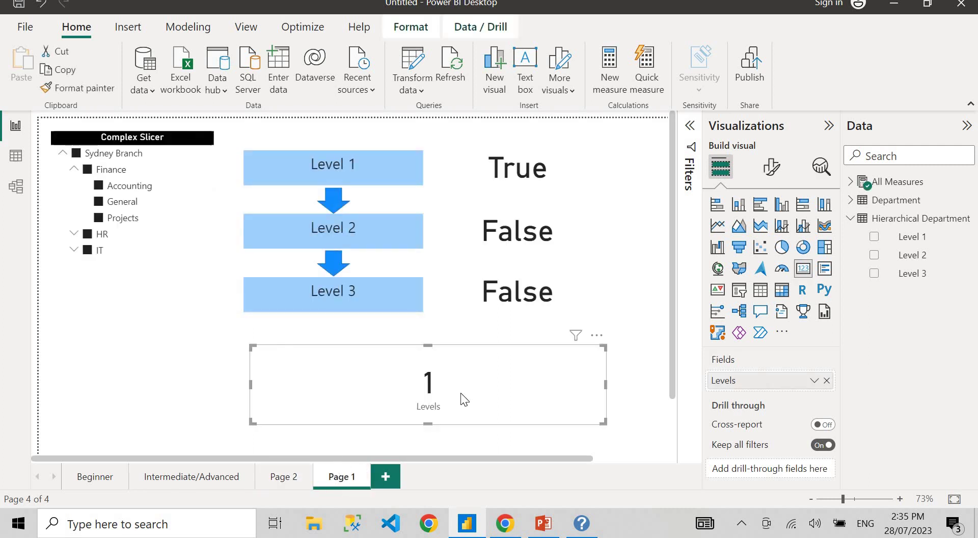
key(Delete)
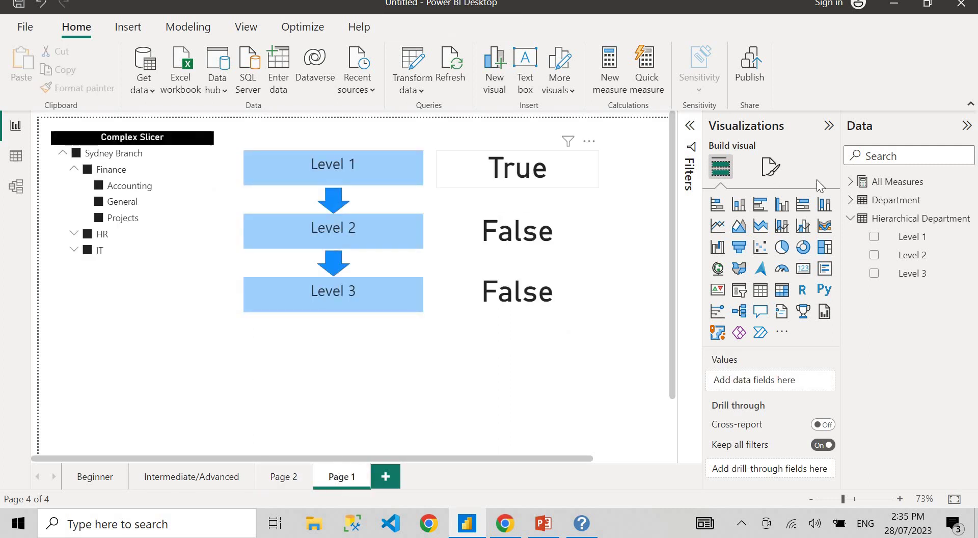
Step: Inspect which measures in All Measures feed the three cards beside Level 1, Level 2 and Level 3, with Sydney Branch collapsed
click(849, 181)
click(559, 182)
click(565, 226)
click(560, 291)
click(556, 188)
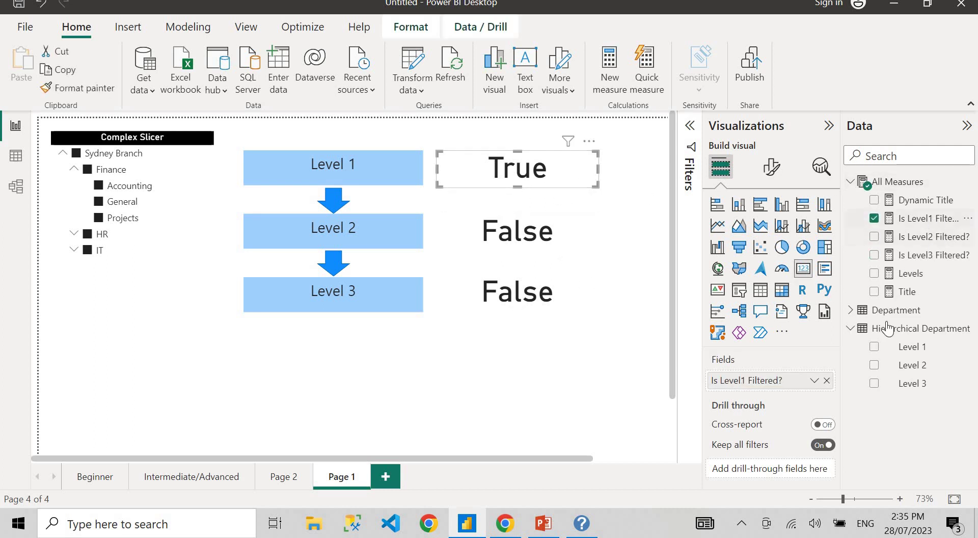
click(856, 312)
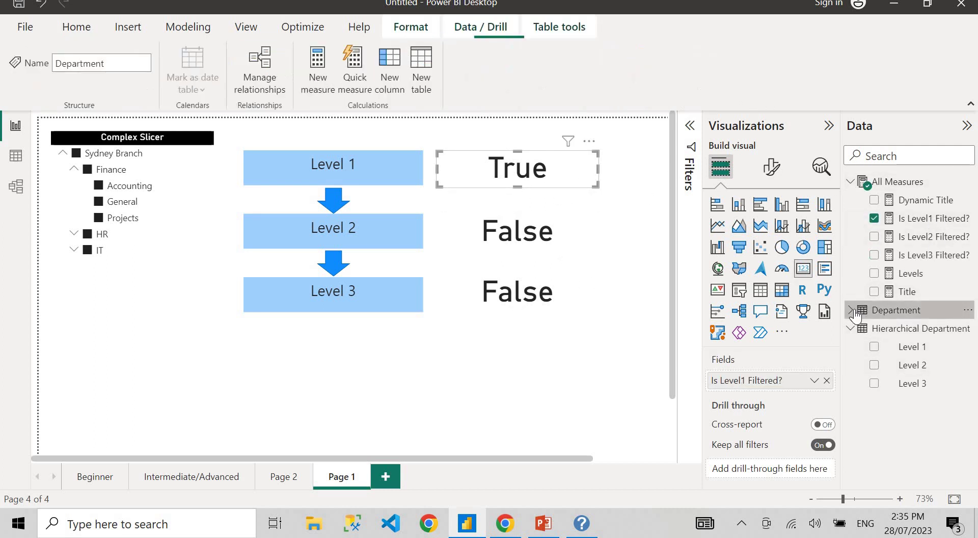
click(855, 312)
click(853, 311)
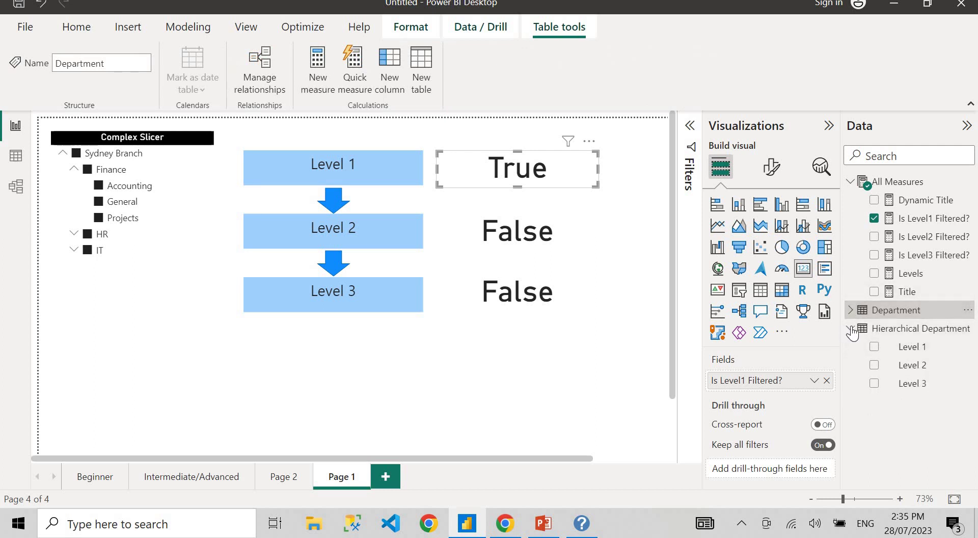
click(63, 154)
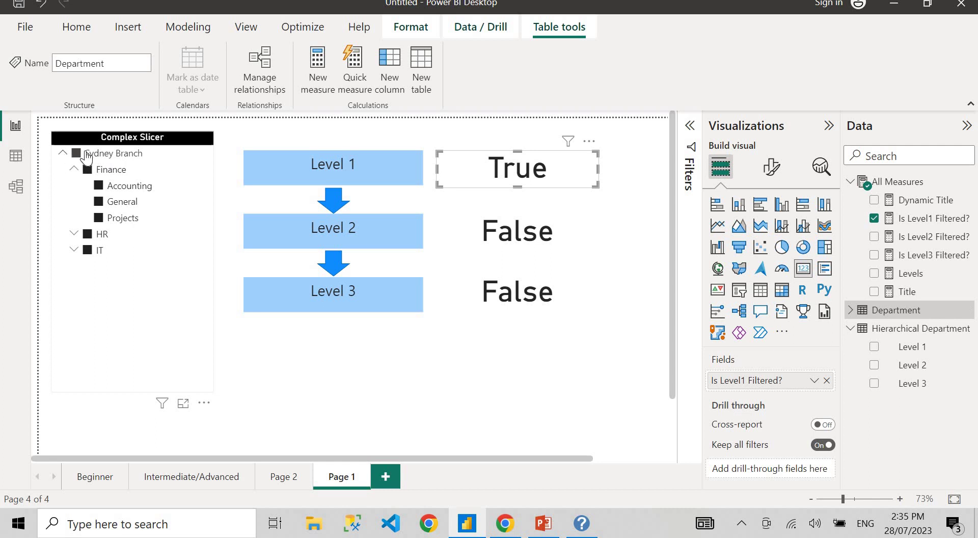
click(535, 244)
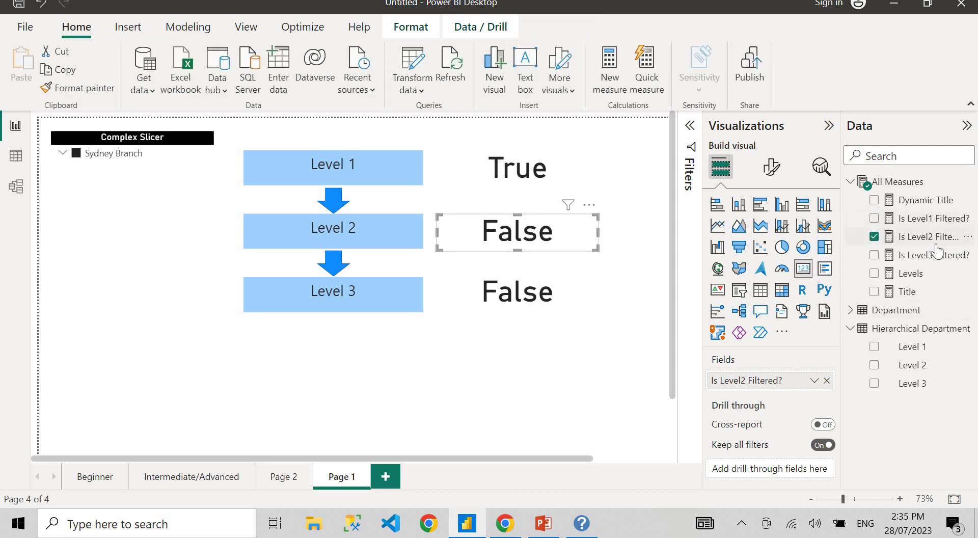
click(551, 292)
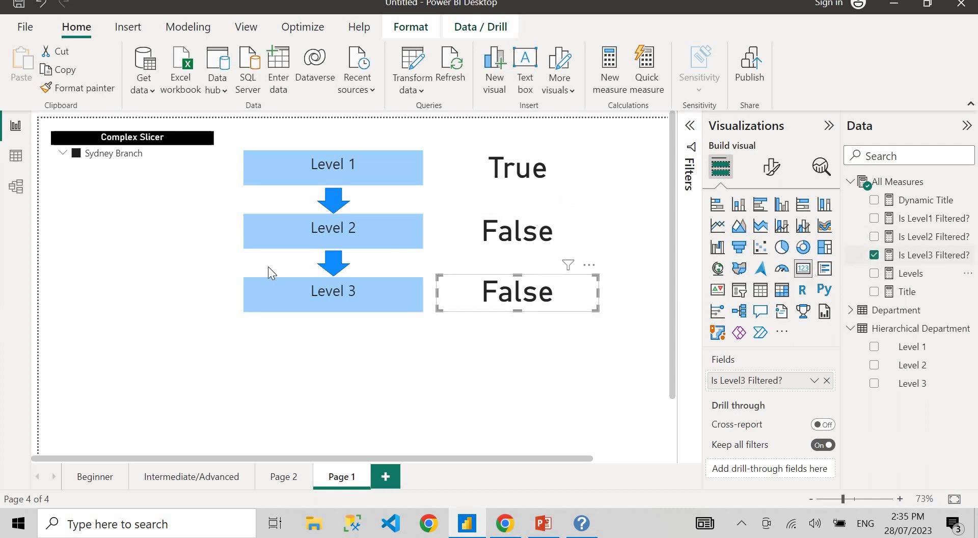
Step: Review the formulas of the Is Level1 Filtered?, Is Level2 Filtered? and Is Level3 Filtered? measures
click(906, 225)
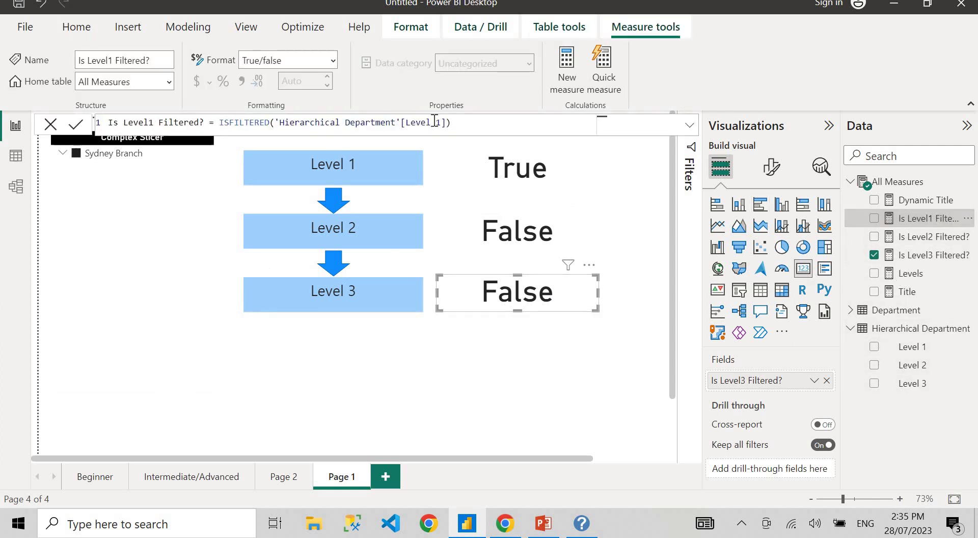
click(919, 237)
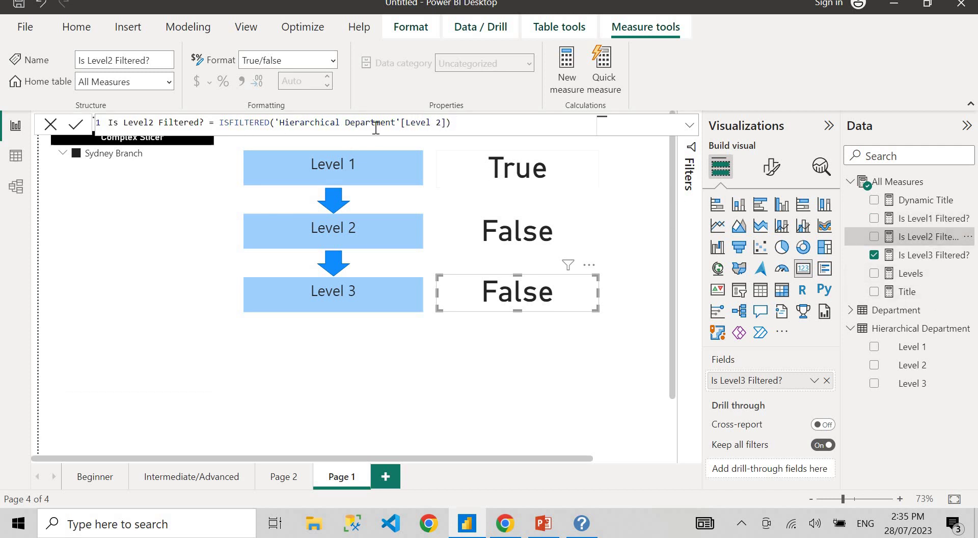
click(906, 255)
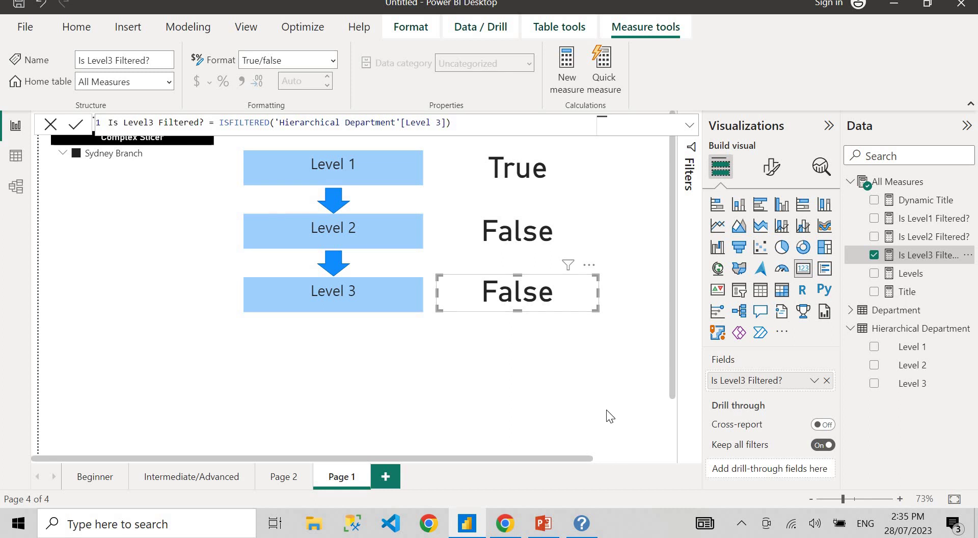
click(590, 384)
Step: Test the level cards with only Finance selected under Sydney Branch in the complex slicer, keeping Finance collapsed
click(63, 153)
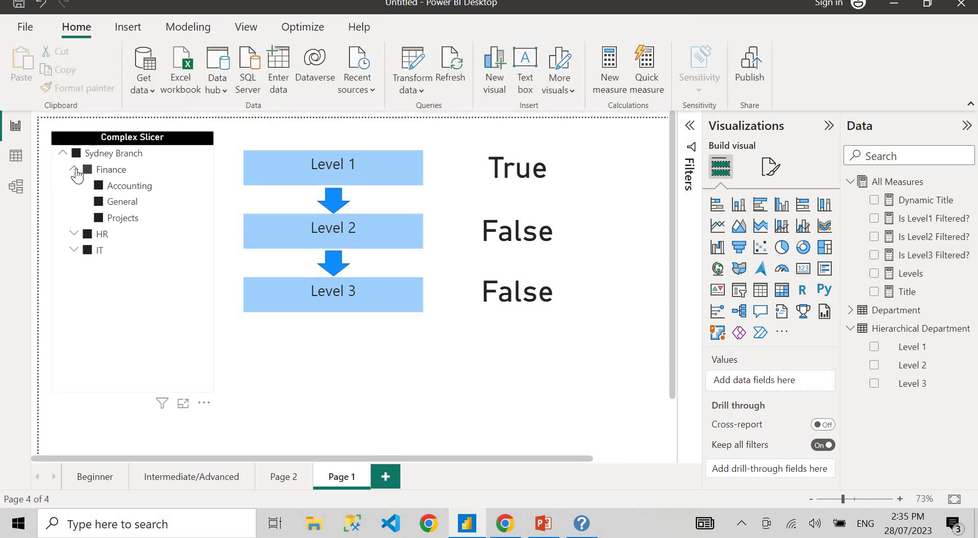
click(76, 168)
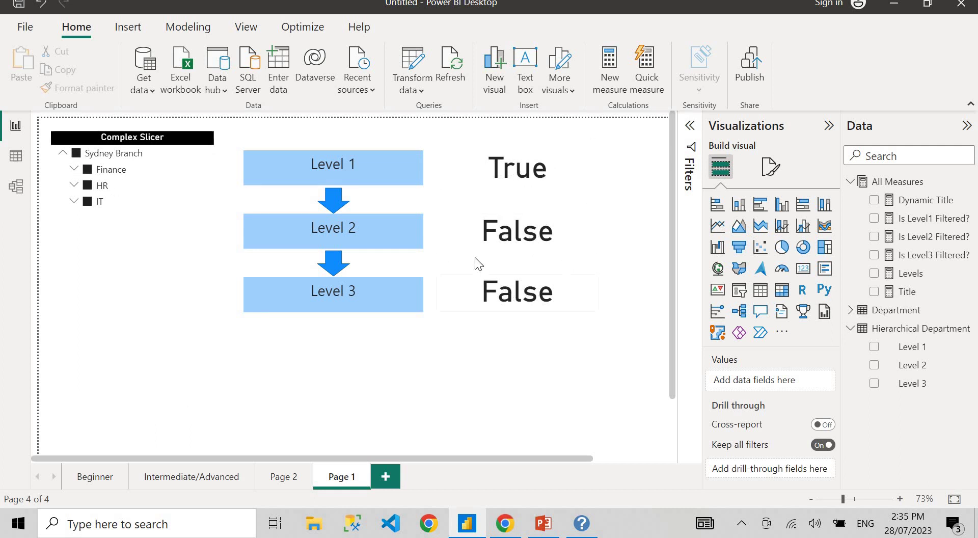
click(81, 168)
click(77, 154)
click(87, 169)
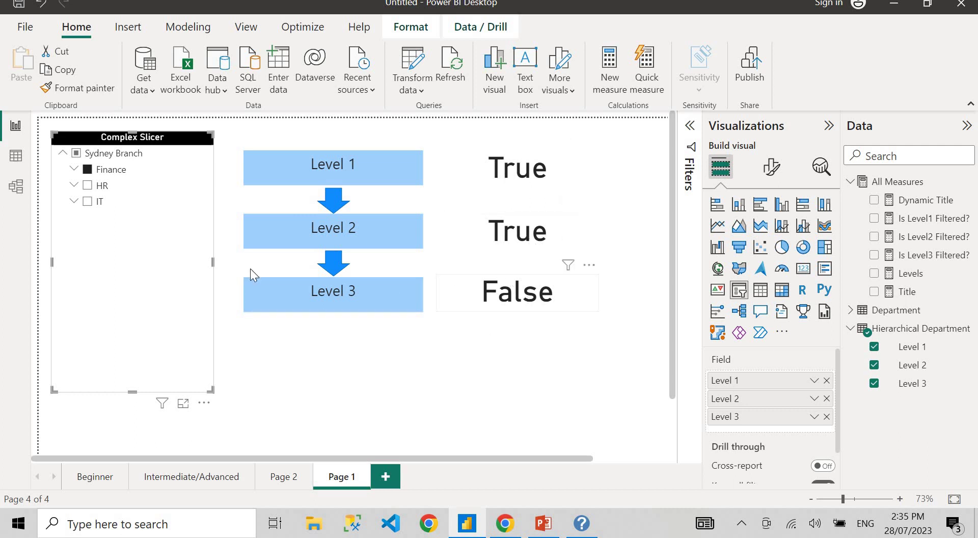
Step: Expand Finance in the complex slicer and test the level cards with only Accounting selected
click(74, 169)
click(76, 153)
click(88, 169)
click(98, 186)
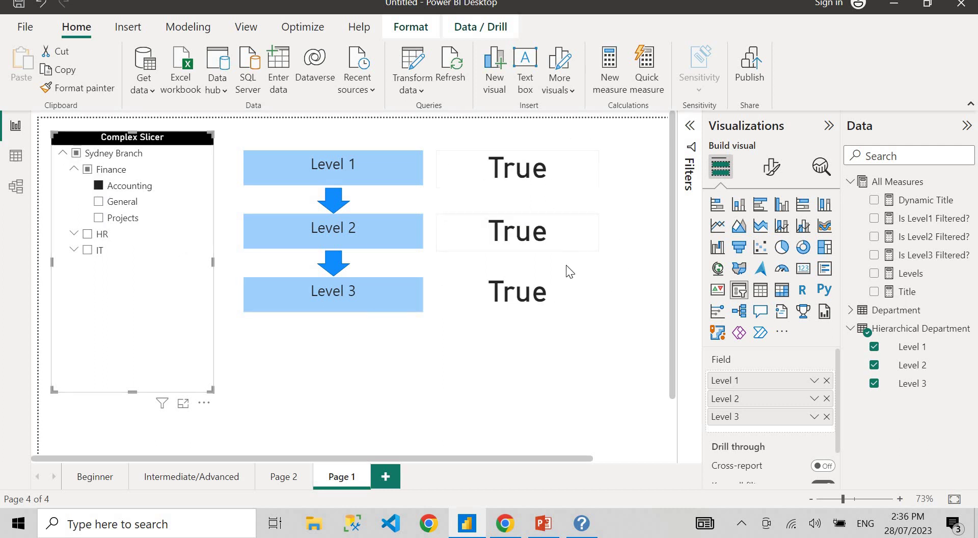
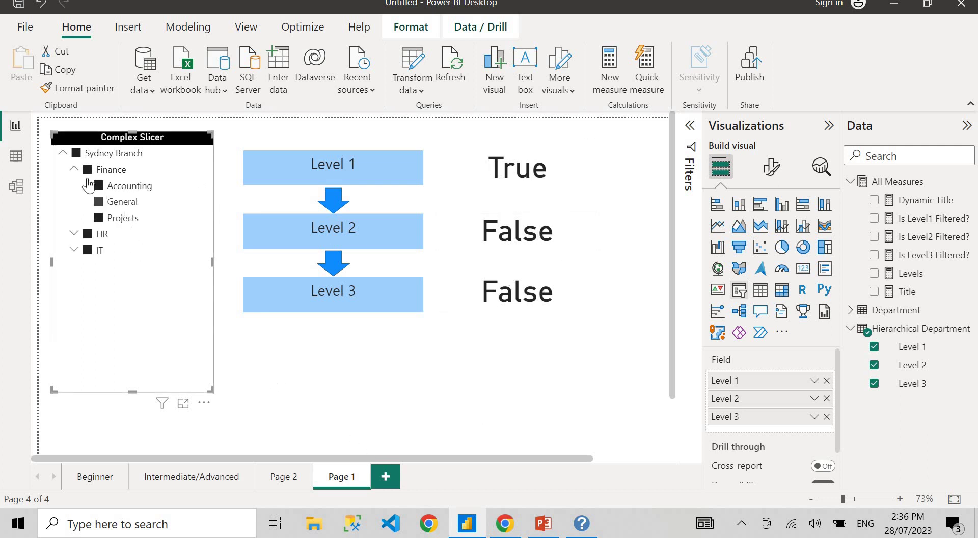
Step: Collapse Finance and clear the whole Sydney Branch selection in the complex slicer
click(74, 170)
click(75, 171)
click(74, 170)
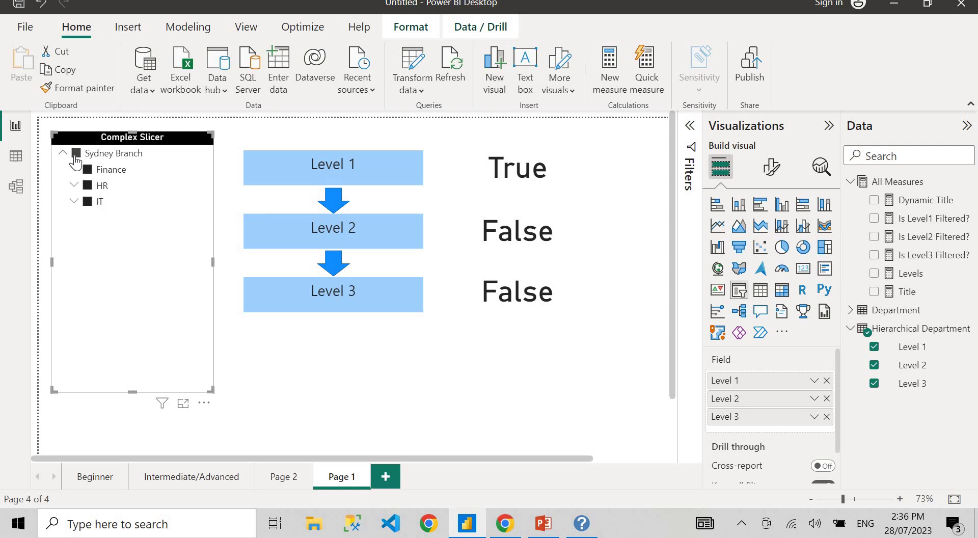
click(76, 152)
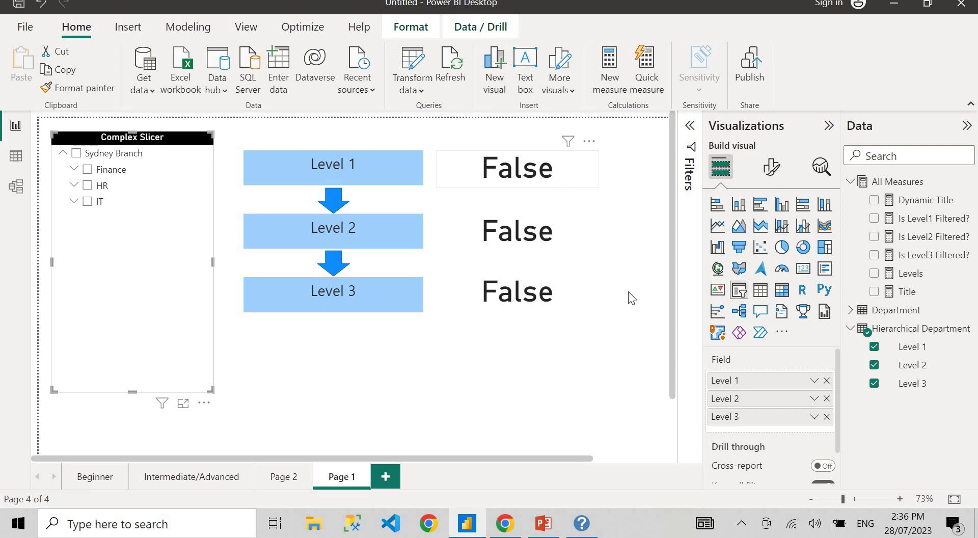
click(591, 373)
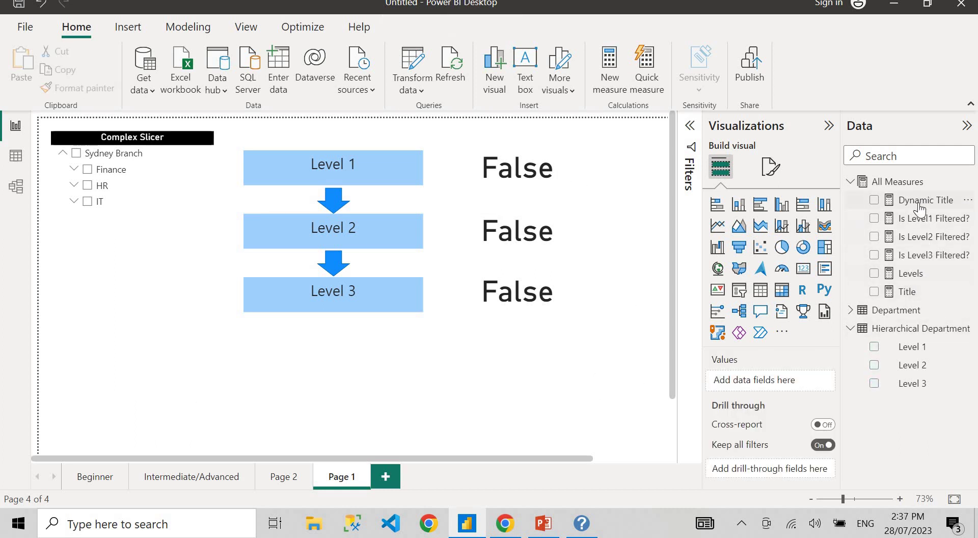
Step: Create a new measure named Level in All Measures, starting its formula with [Is Level1 Filtered?]
right_click(885, 187)
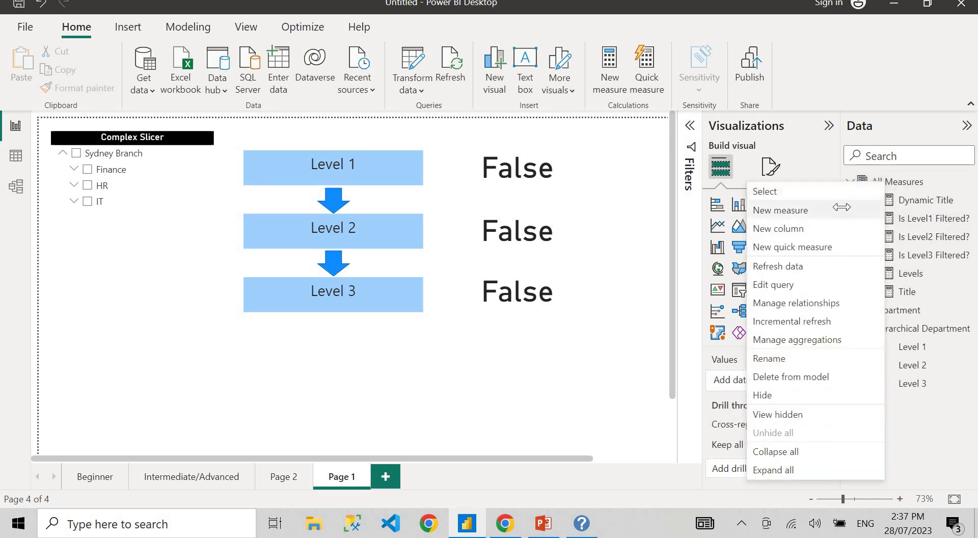
click(429, 120)
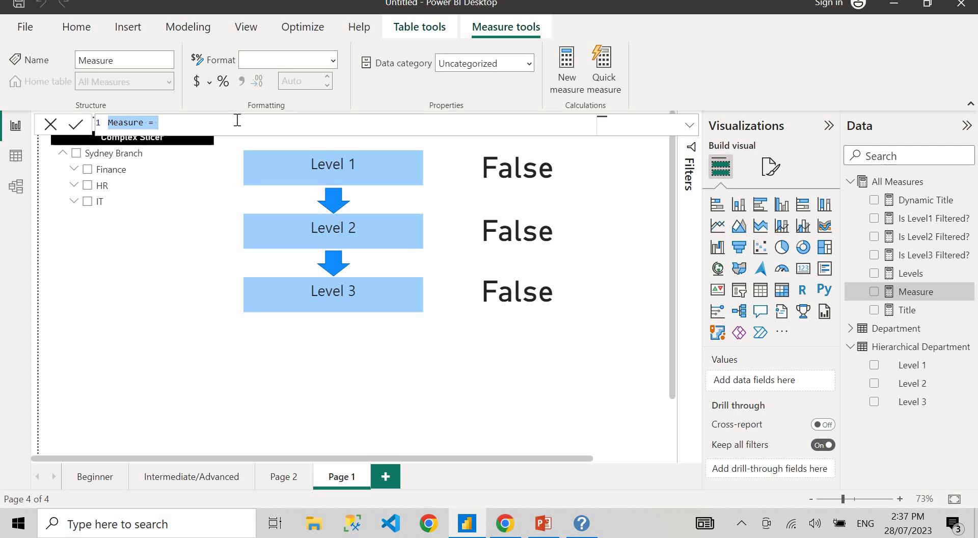
text(Le)
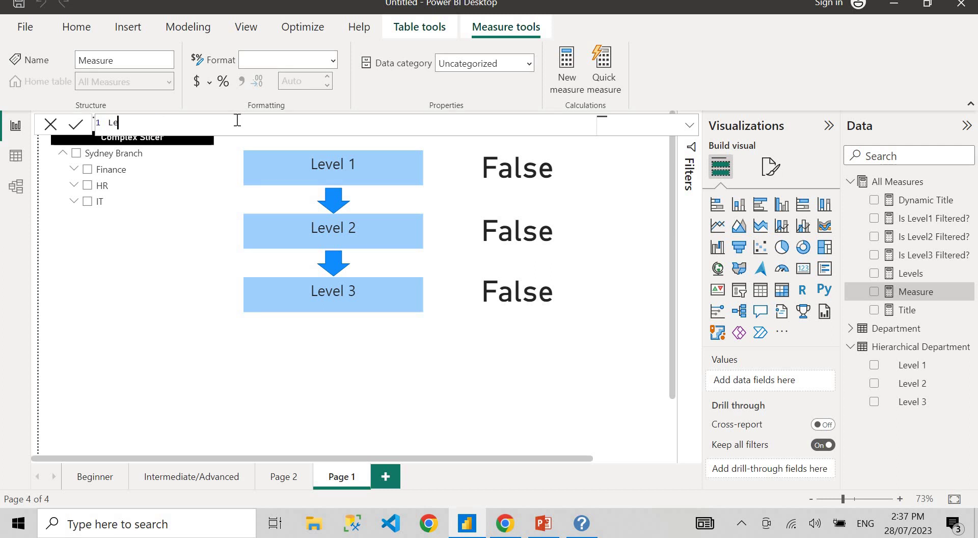
text(vel = IS le)
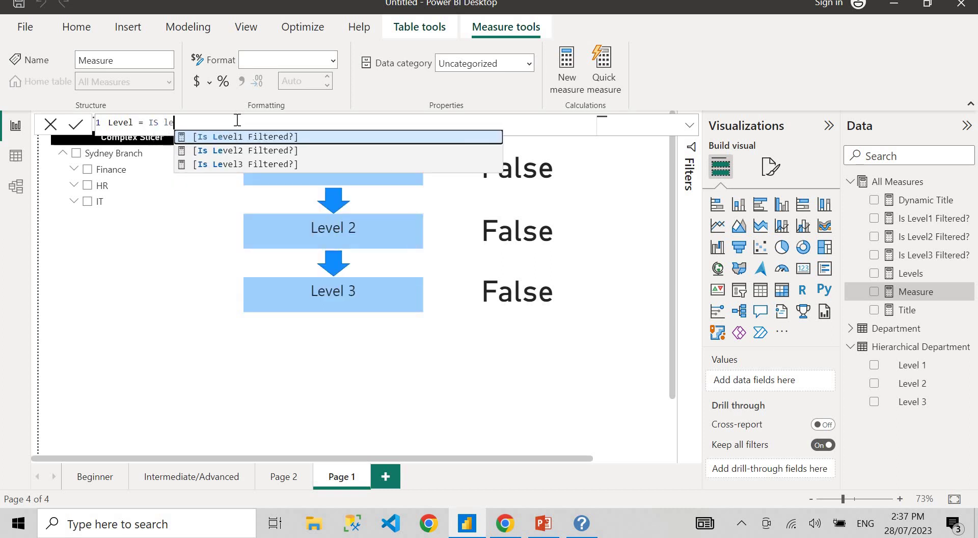
key(Tab)
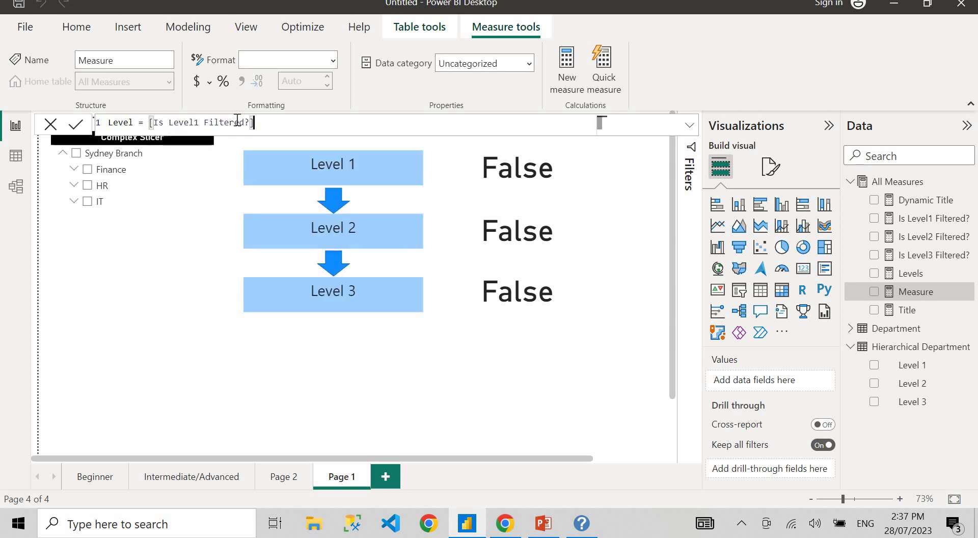
Step: Extend the Level formula by adding + [Is Level2 Filtered?] + [Is Level3 Filtered?]
text(+)
text( [Is)
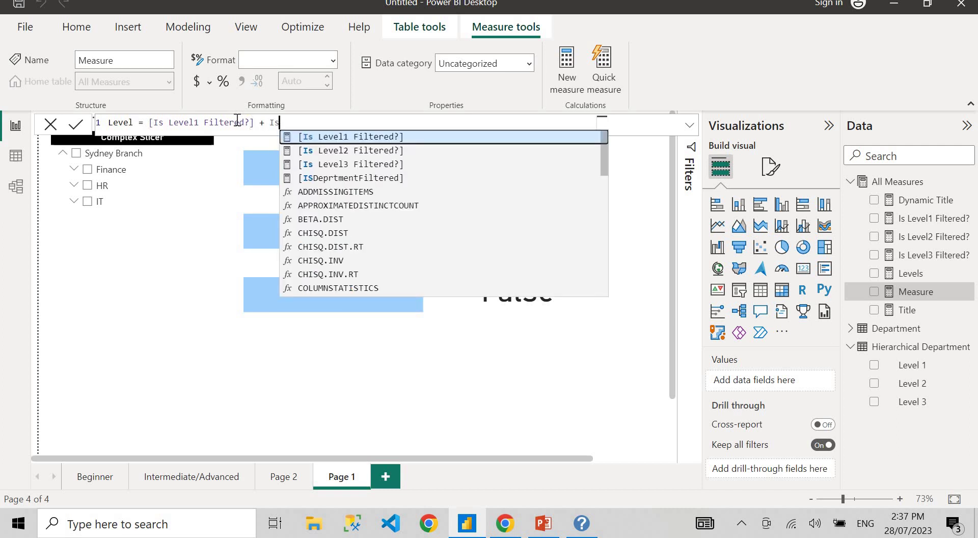
key(Down)
key(Tab)
text(+ [)
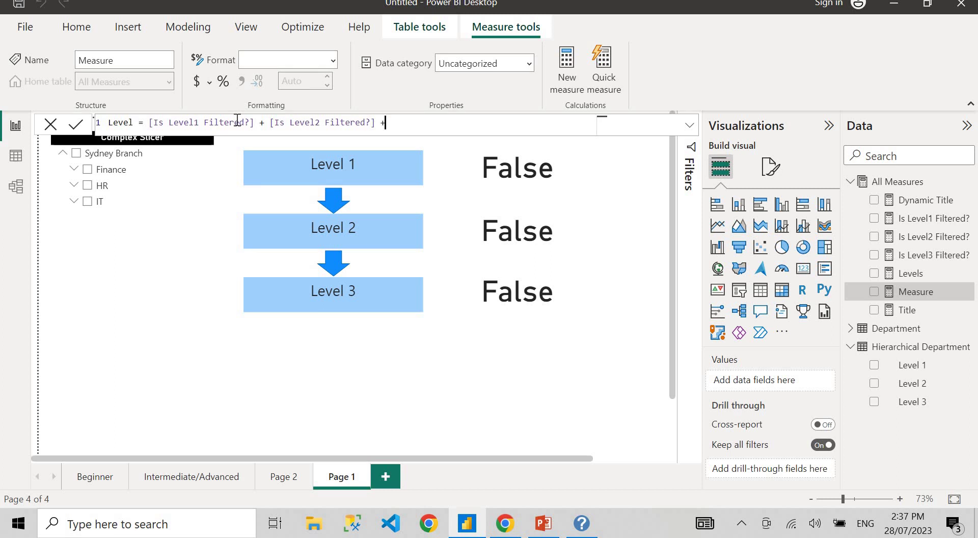
text(Is)
key(Down)
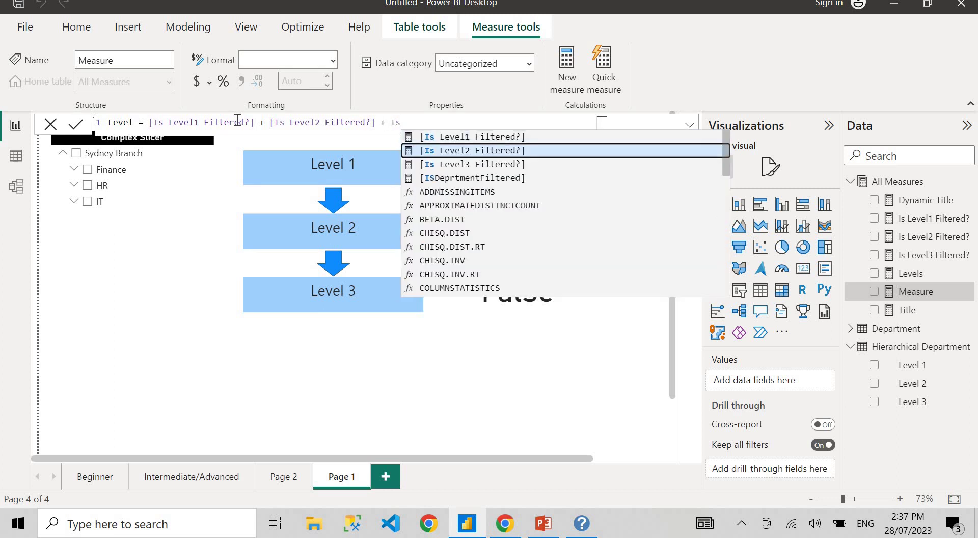
key(Down)
key(Tab)
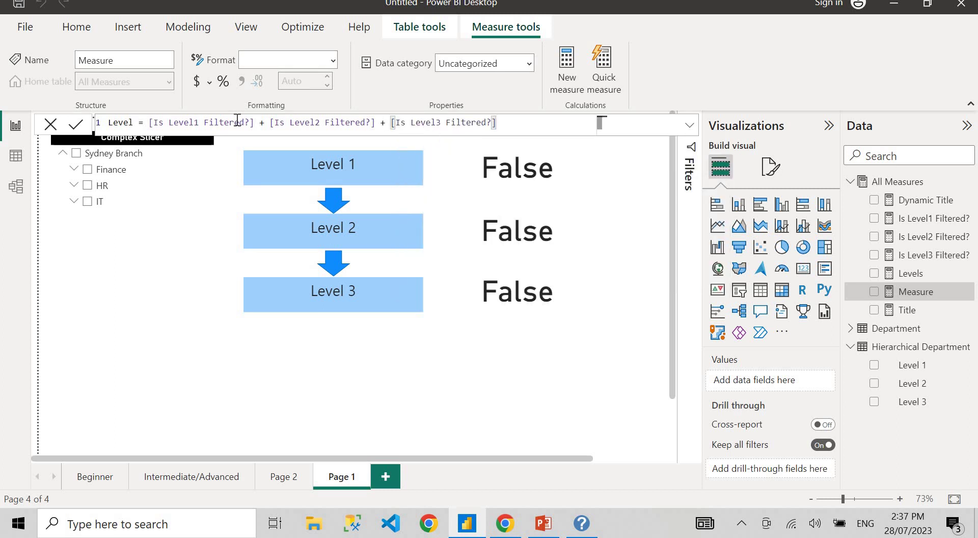
drag(238, 119, 362, 176)
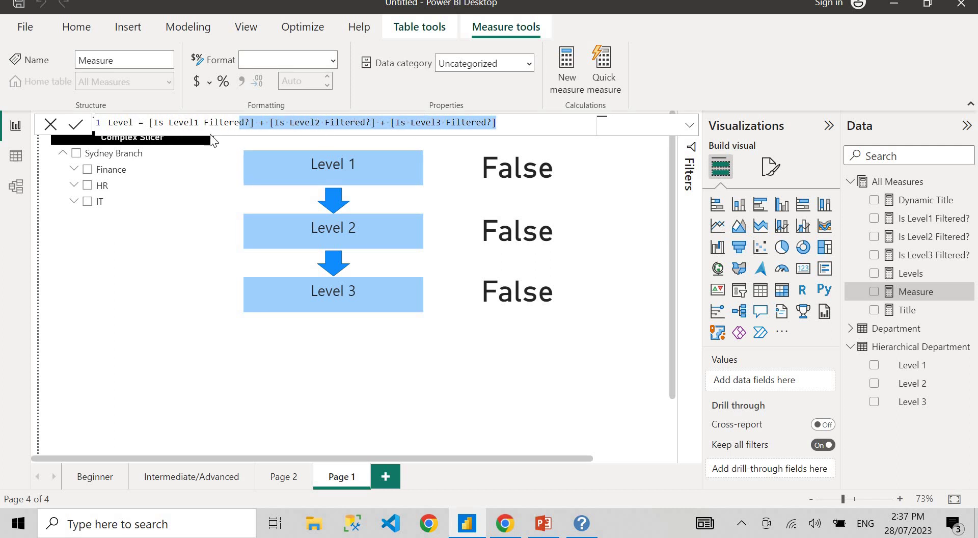
Step: Commit the Level measure's formula and deselect everything on the report page
click(235, 378)
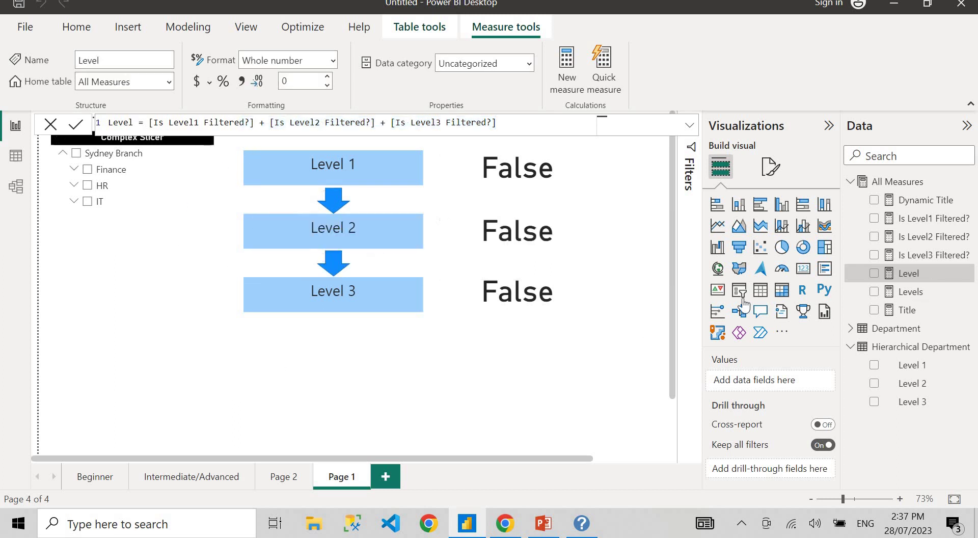
click(661, 234)
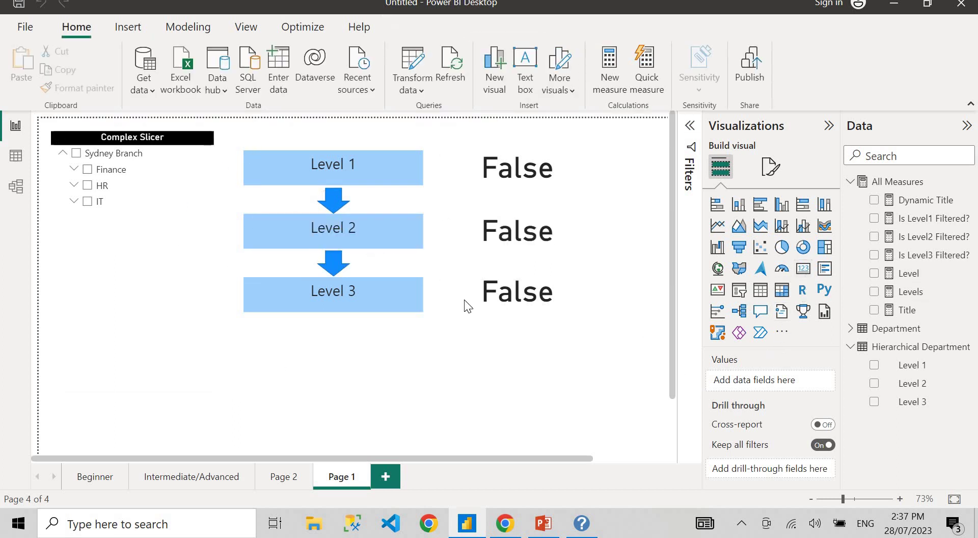
click(651, 317)
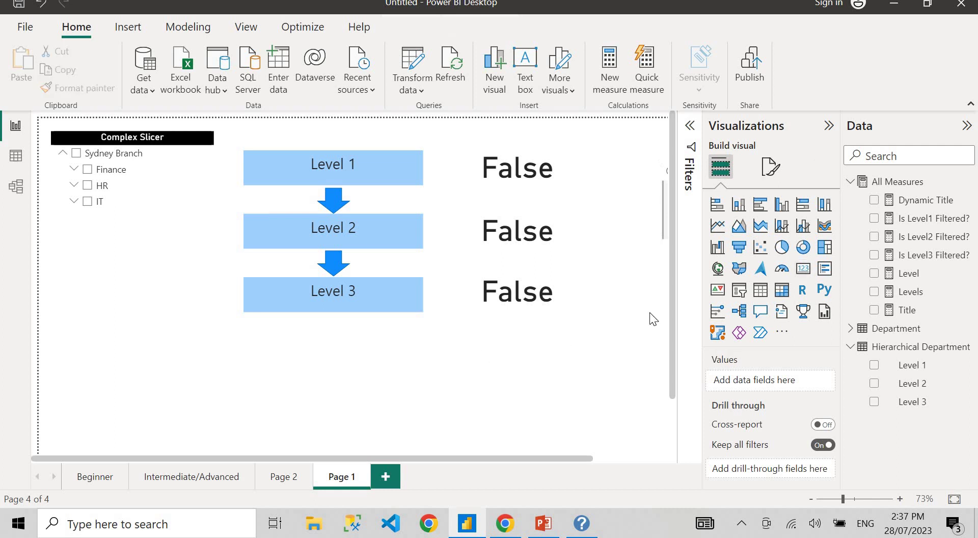
Step: Add a card visual below the Level 3 row and show the Level measure in it
click(803, 268)
drag(658, 307, 527, 362)
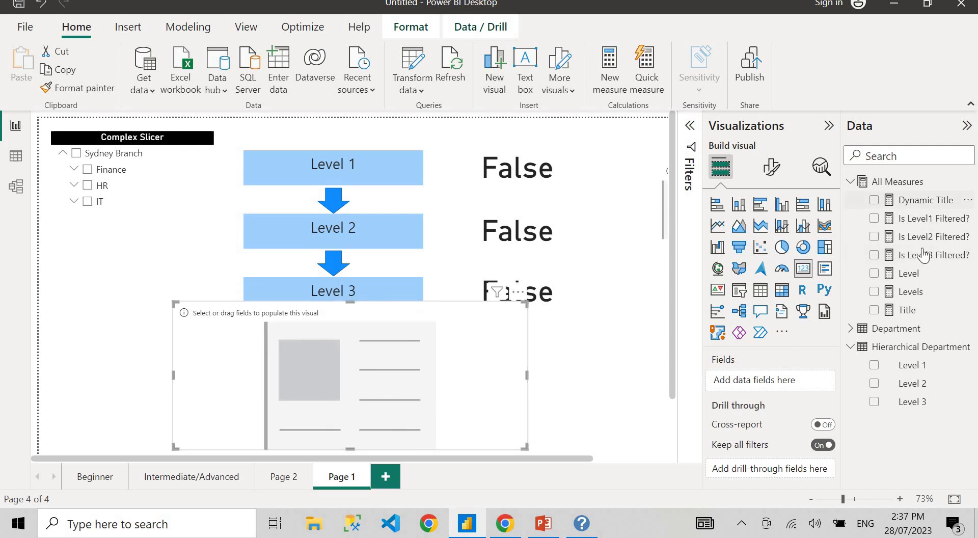
drag(912, 273, 383, 401)
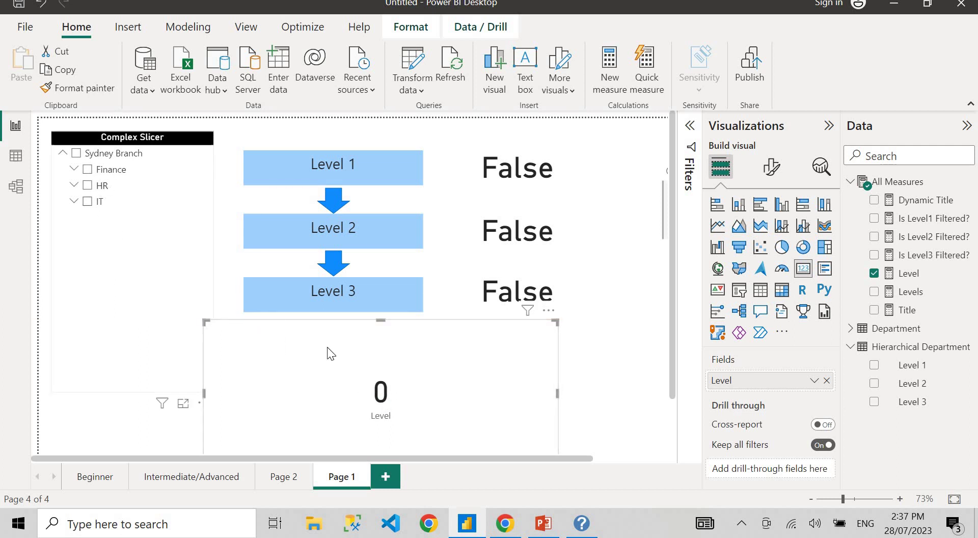
Step: Test the Level card by selecting Sydney Branch, only Finance, and only Accounting in turn in the complex slicer
click(77, 152)
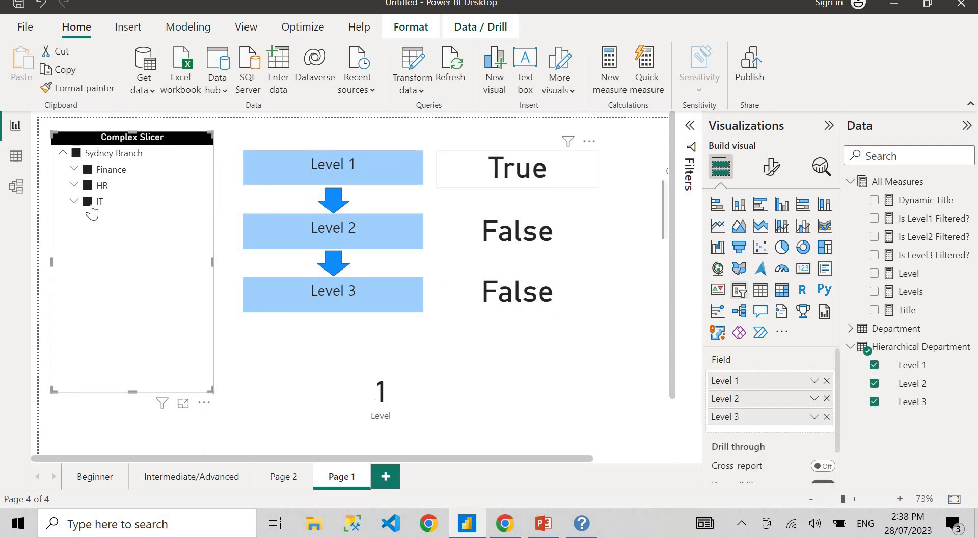
click(87, 170)
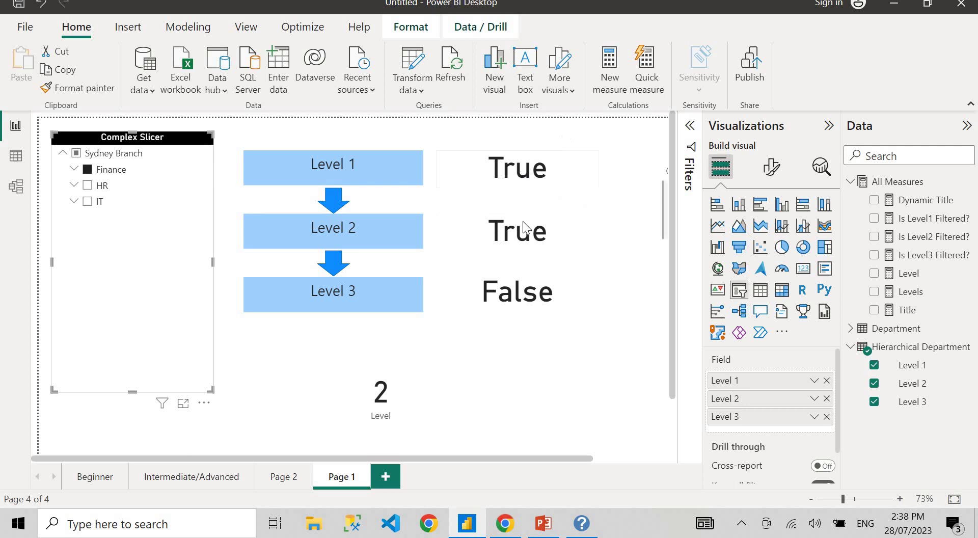
click(76, 154)
click(77, 153)
click(75, 170)
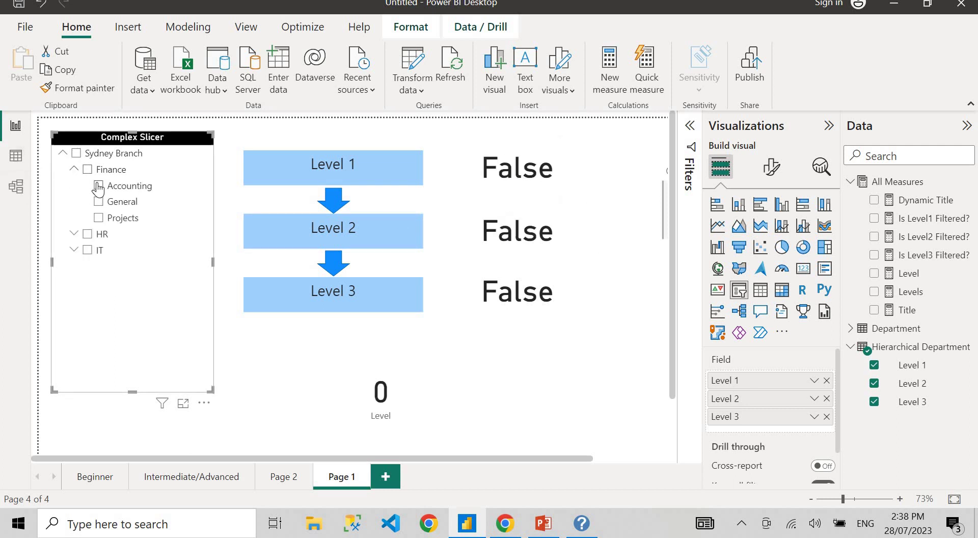
click(98, 186)
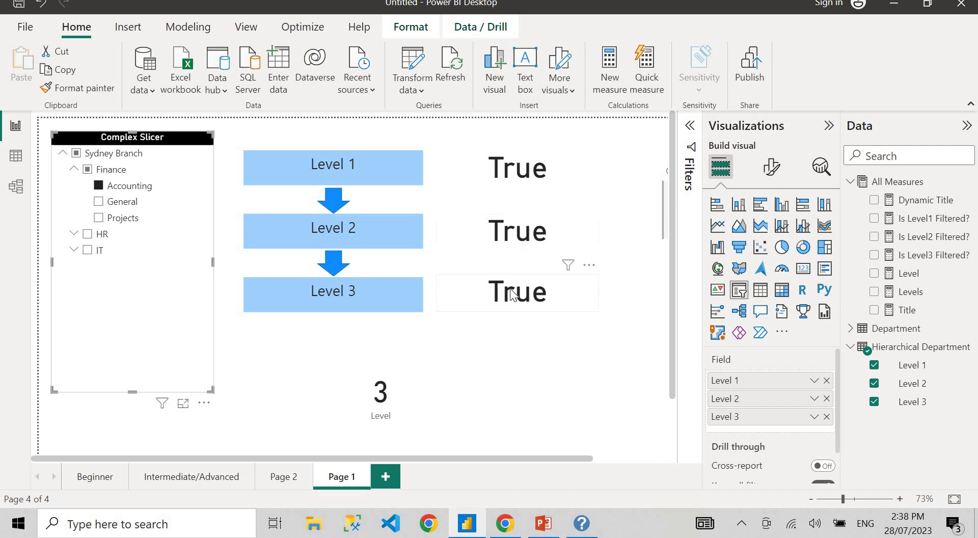
Step: Place the Level card over the level indicators and retest it with the Sydney Branch selections, leaving the complex slicer cleared
drag(408, 371, 432, 198)
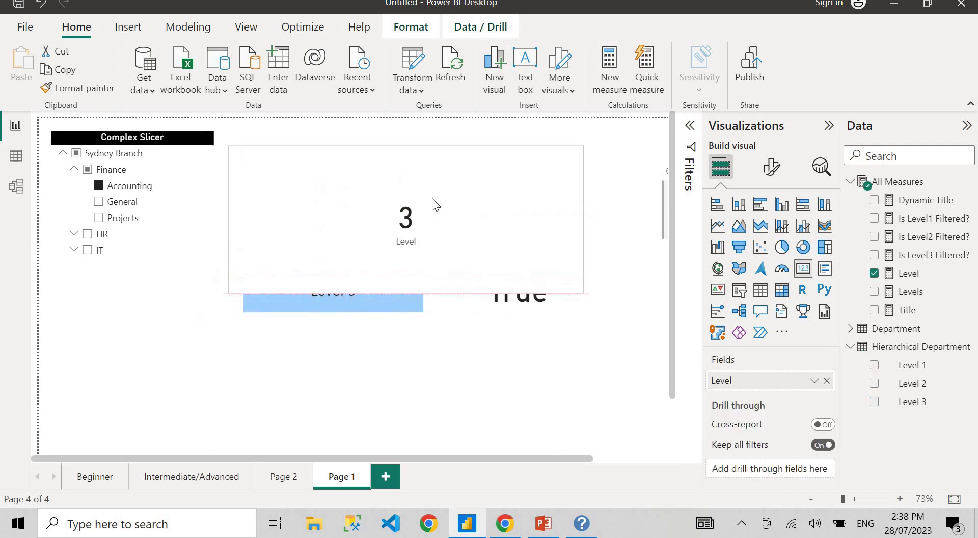
drag(398, 256, 415, 255)
click(87, 170)
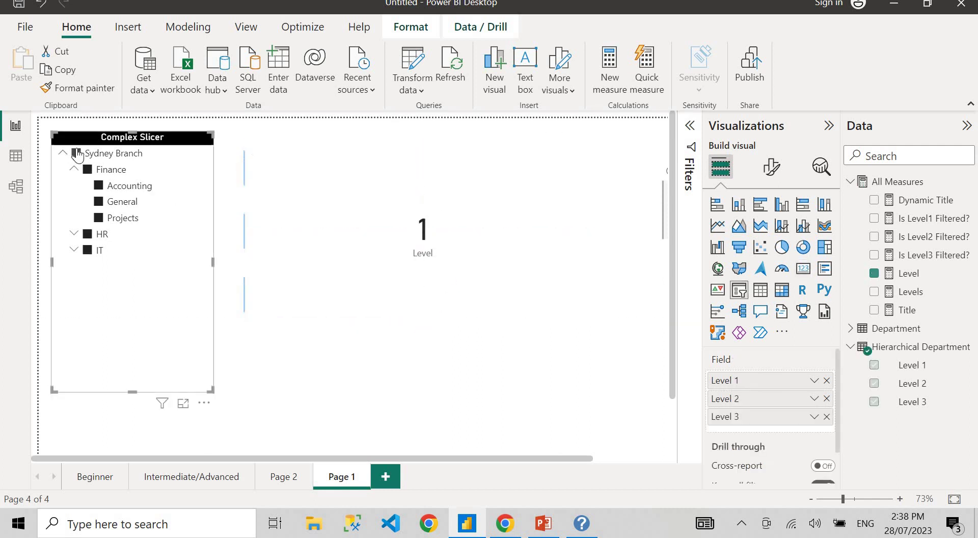
click(87, 169)
click(87, 170)
click(98, 186)
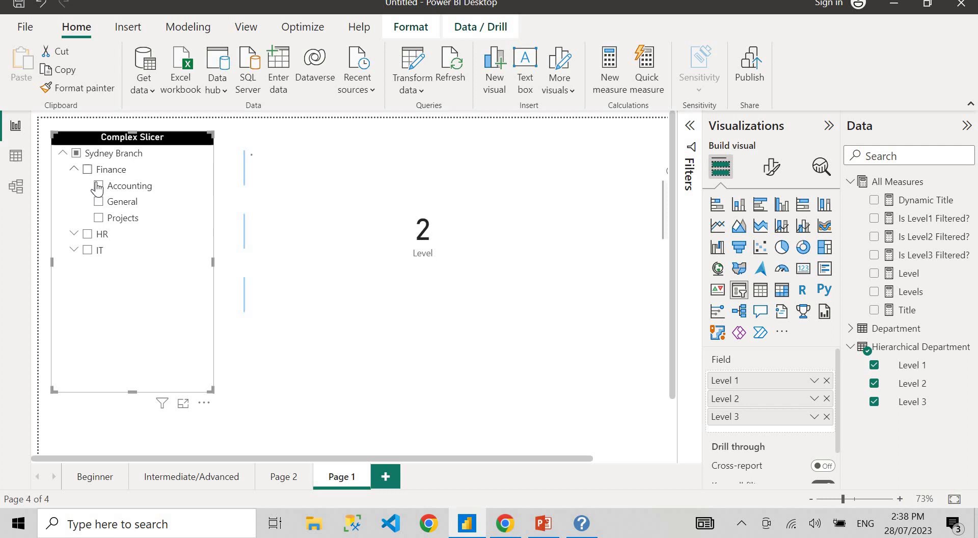
click(99, 186)
Step: Delete the Level card from the report page
click(392, 287)
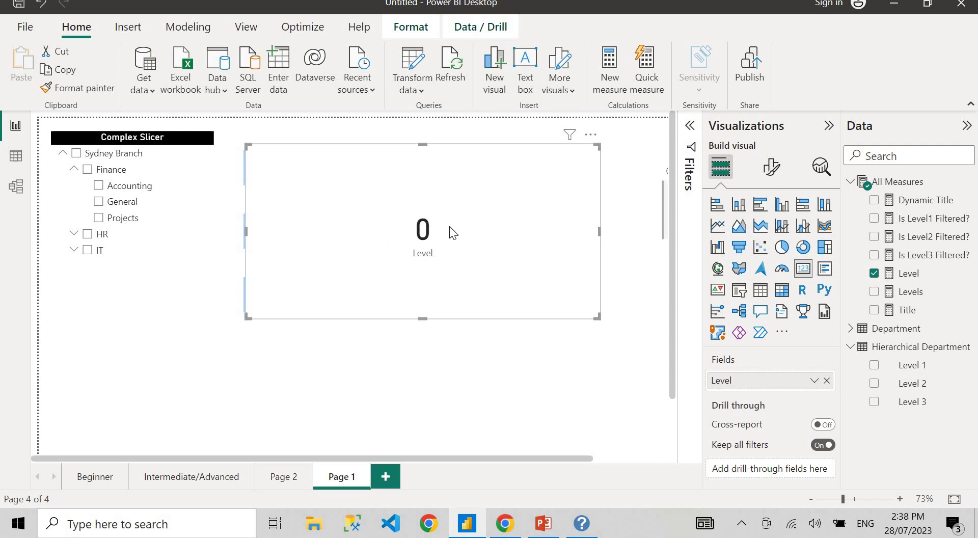
key(Delete)
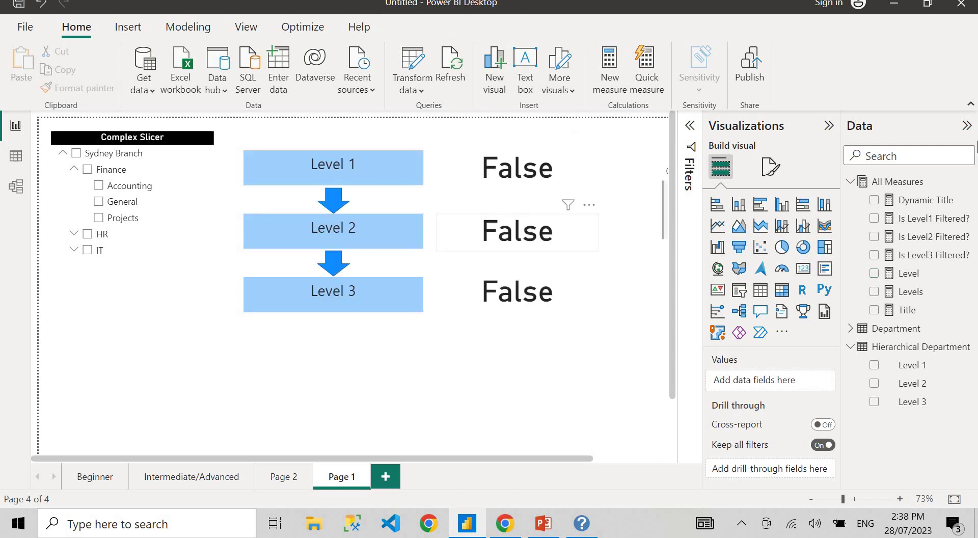
Step: Create a new measure named Second Title in All Measures, starting its formula with SWITCH(TRUE(), on a separate line
right_click(904, 187)
key(Escape)
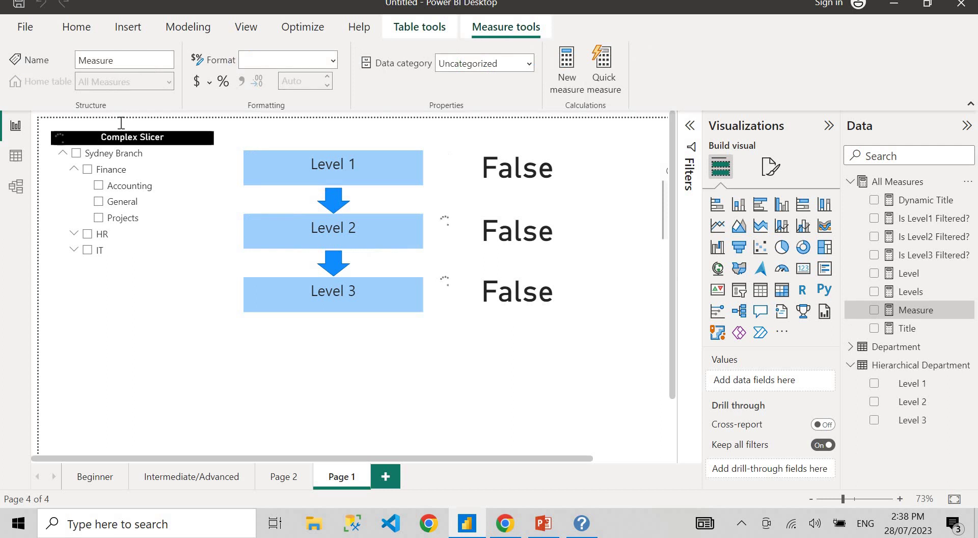
text(Second Tit)
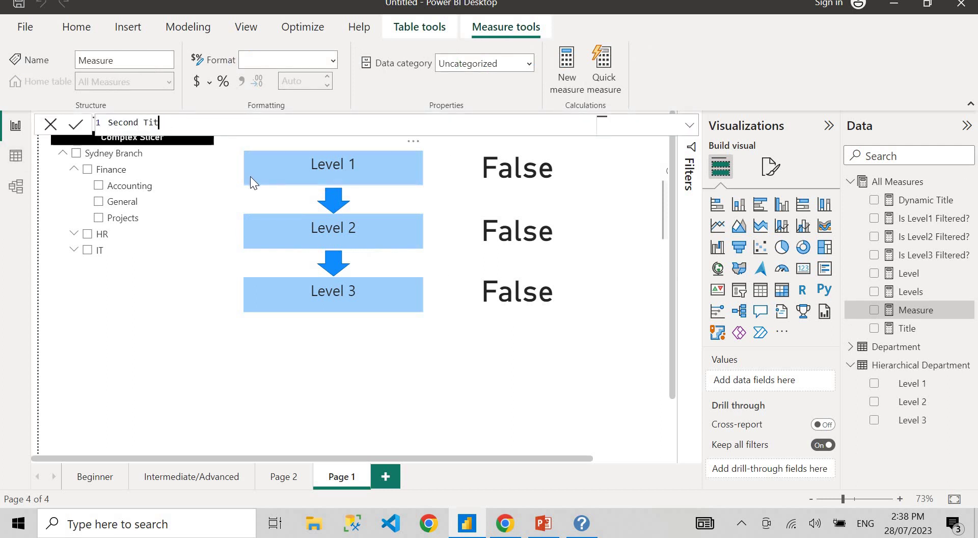
text(le =)
key(shift+Return)
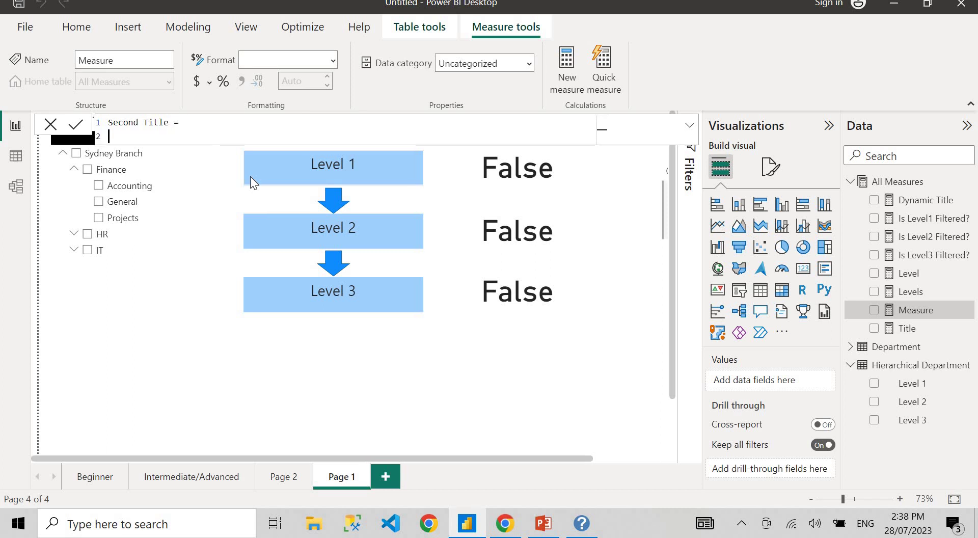
text(SWITCH(TRUE(),)
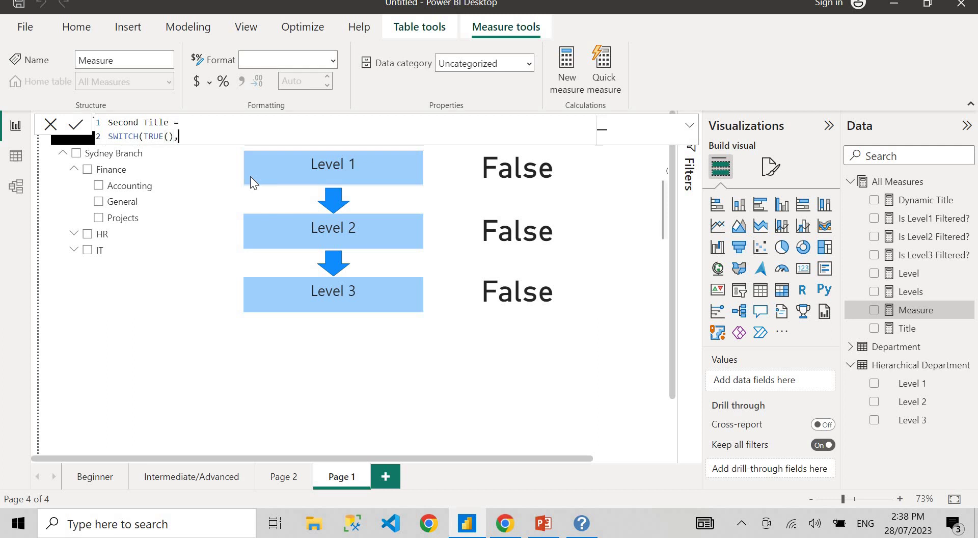
key(shift+Return)
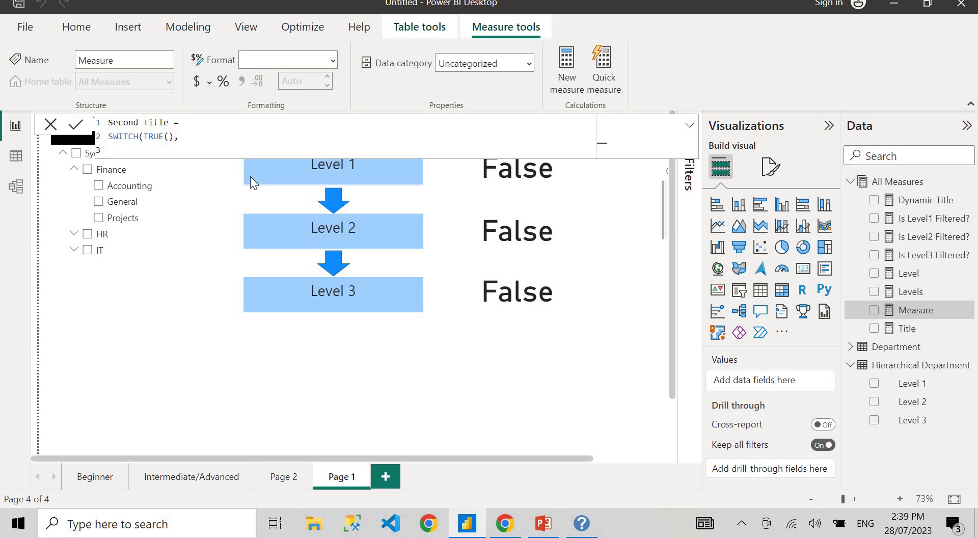
Step: Add the branch Level = 1, SELECTEDVALUE('Hierarchical Department'[Level 1]), to the Second Title formula
text(Level = 1, SELECTEDVALUE(Level)
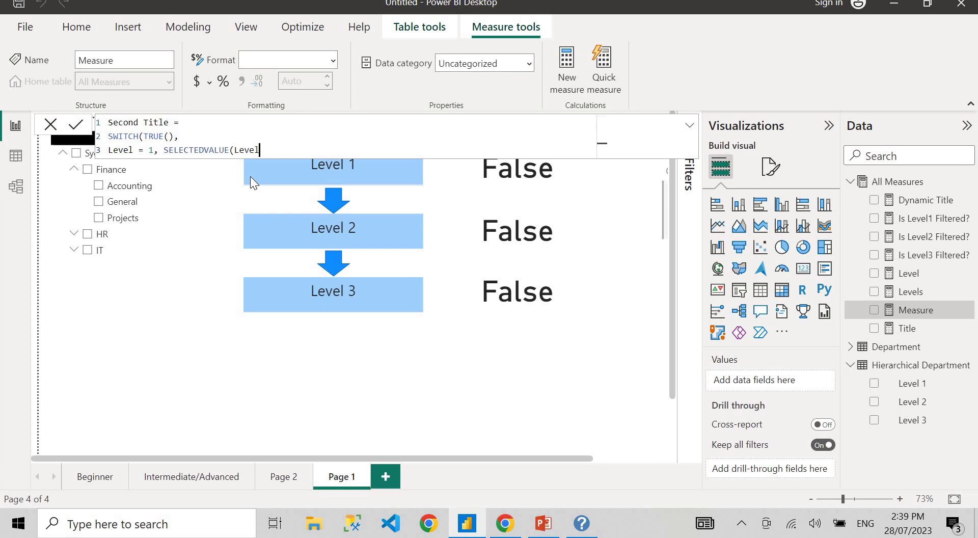
key(BackSpace)
key(BackSpace)
key(BackSpace)
key(BackSpace)
text(()
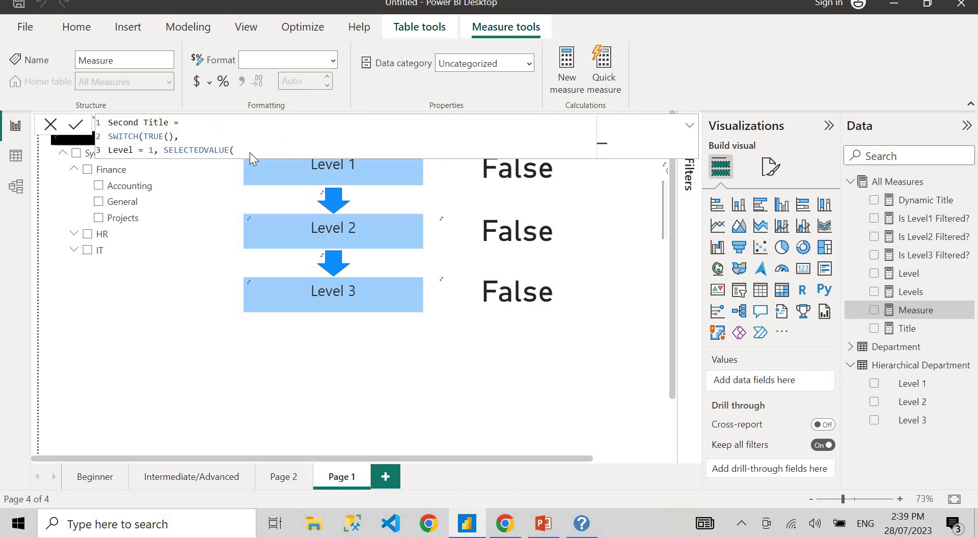
key(Return)
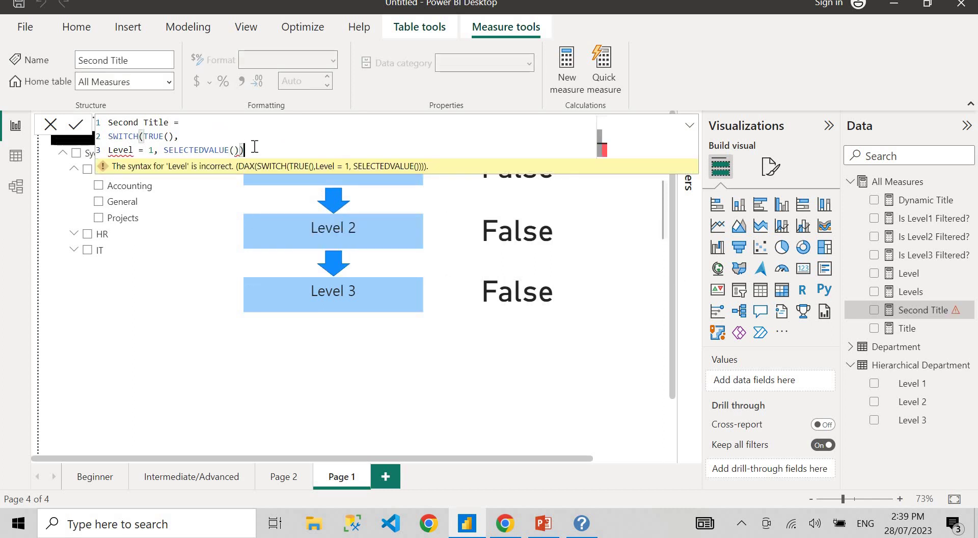
text(hie)
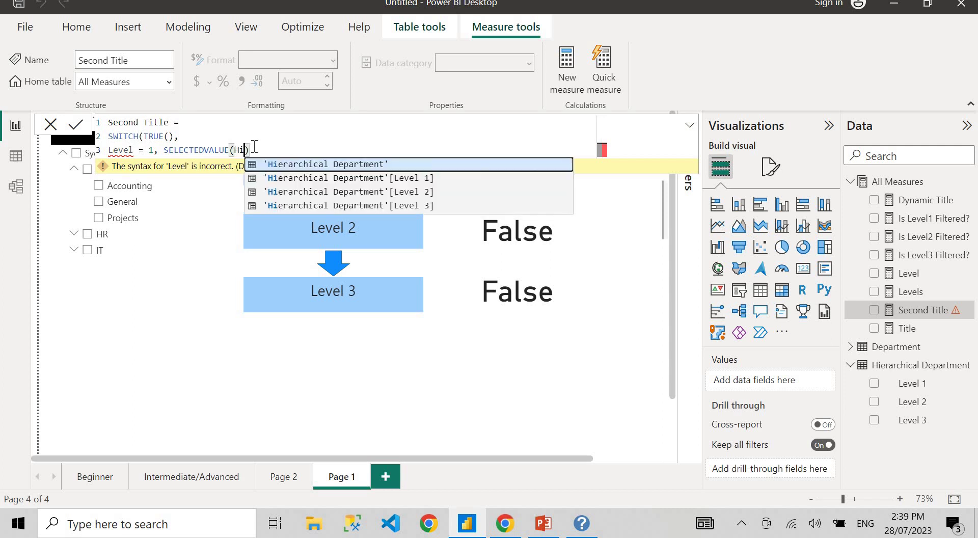
key(Down)
key(Tab)
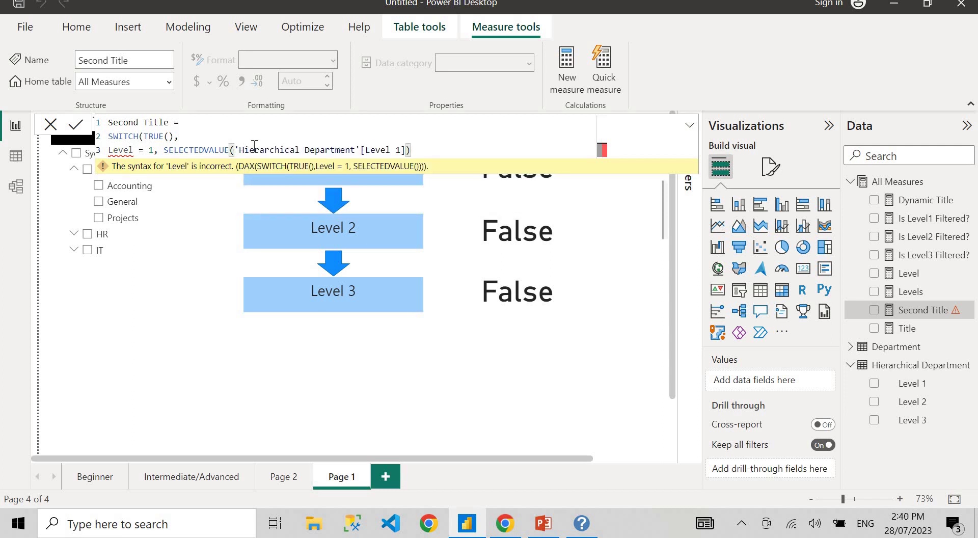
text(,)
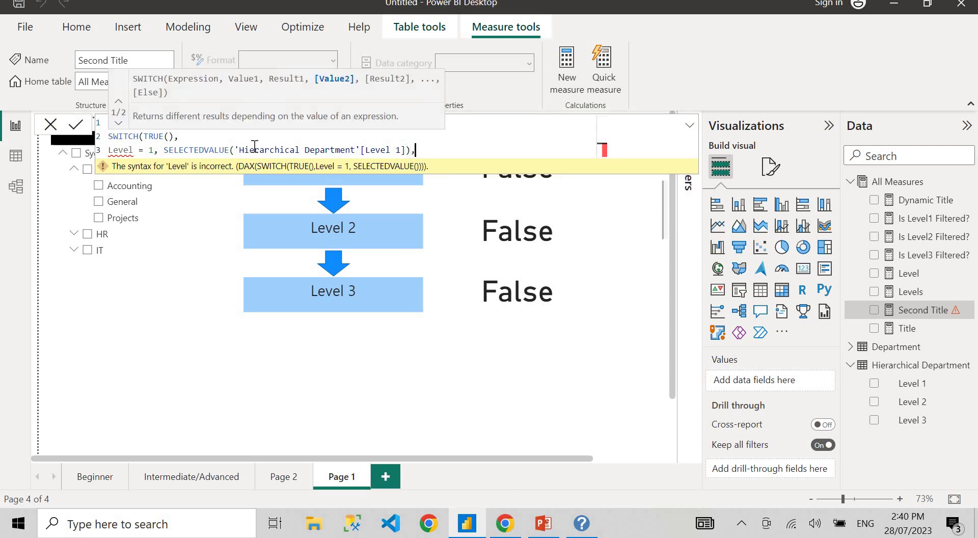
key(shift+Return)
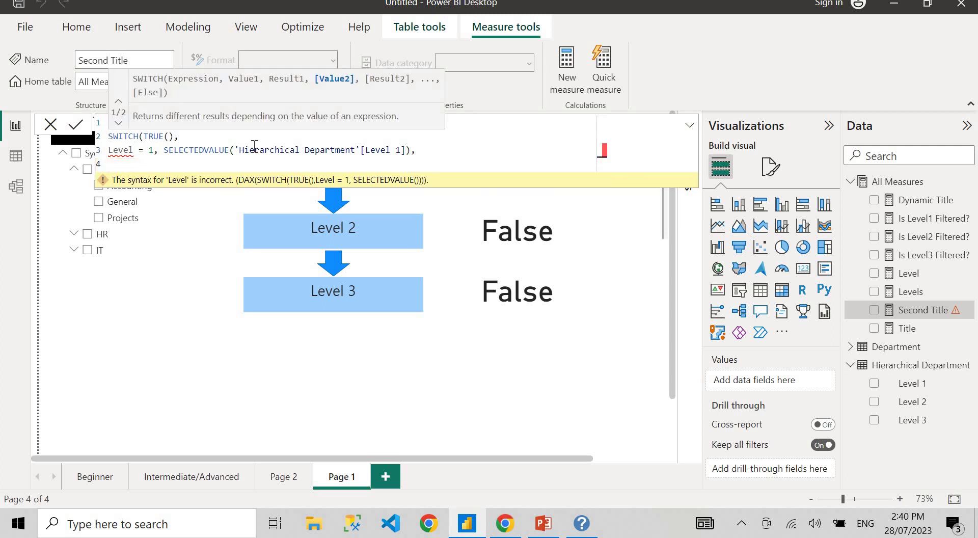
Step: Duplicate the Level = 1 line twice on the lines below it in the Second Title formula
click(413, 150)
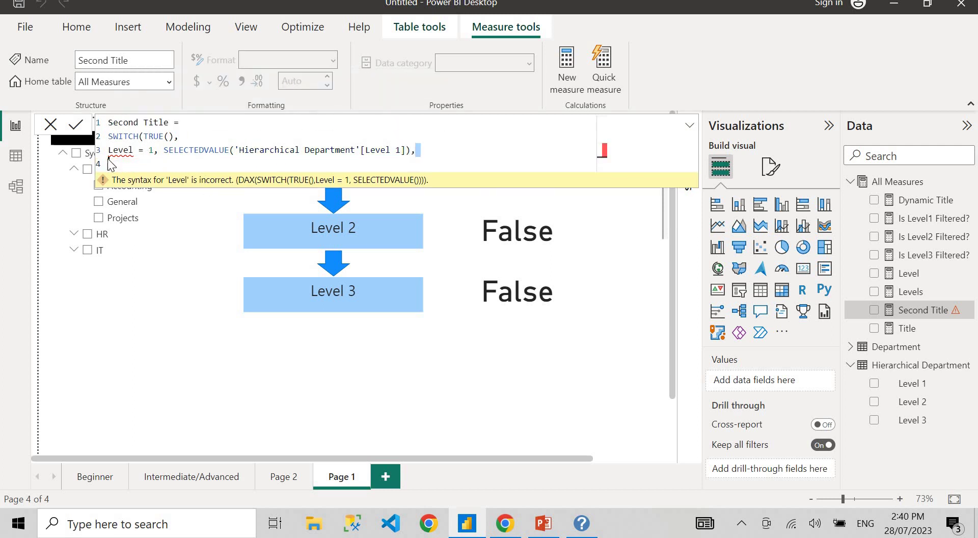
shift+click(109, 152)
key(ctrl+c)
click(126, 161)
key(ctrl+v)
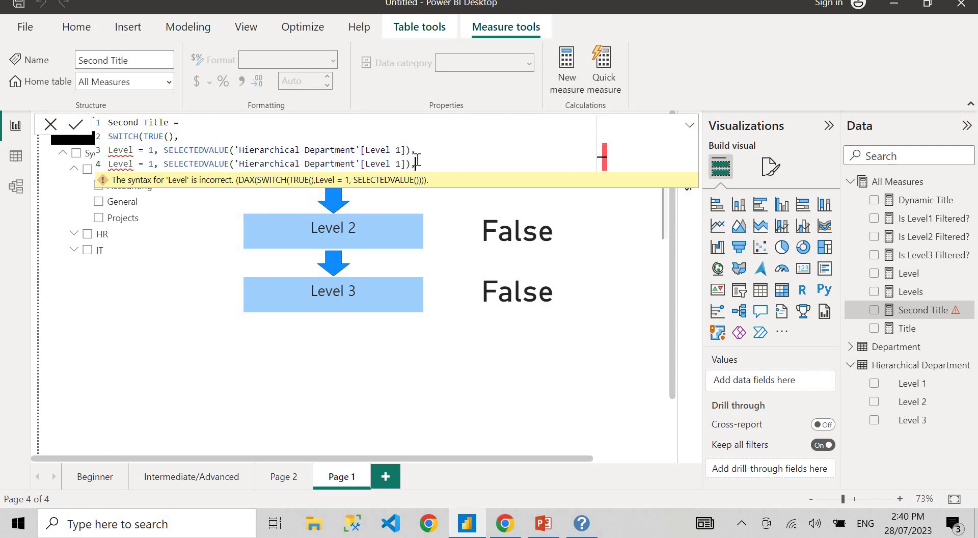
key(Return)
key(ctrl+v)
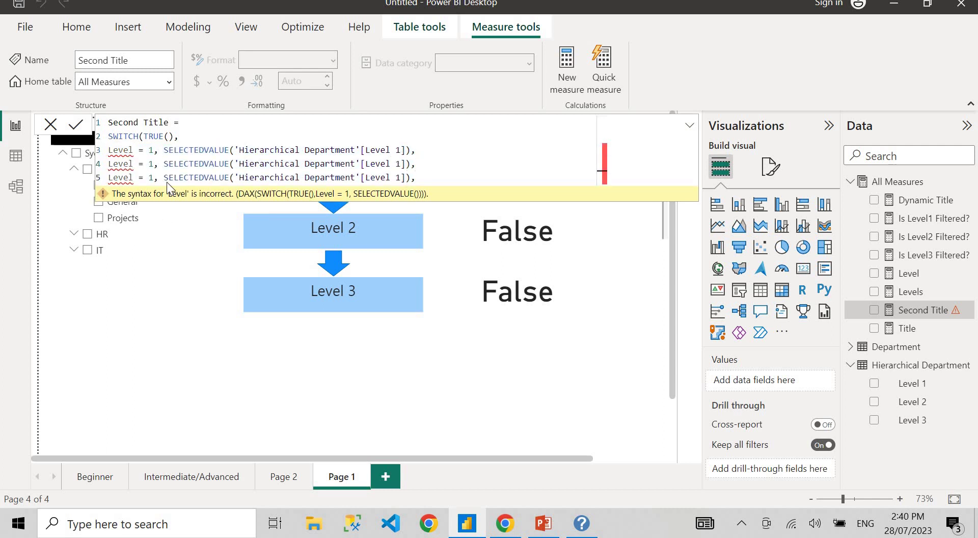
Step: Change the first copied line to test Level = 2 and return 'Hierarchical Department'[Level 2]
double_click(152, 163)
text(2)
double_click(400, 163)
text(2)
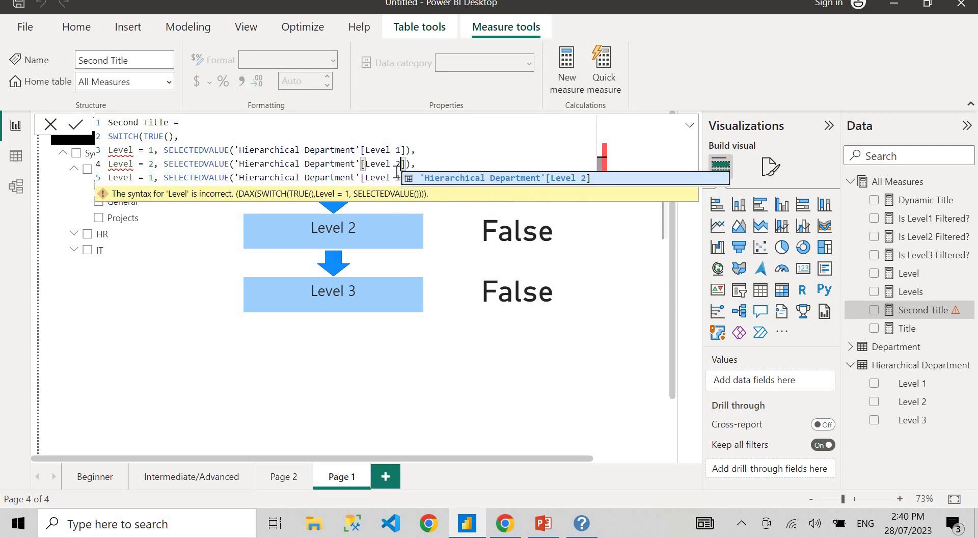
Step: Change the second copied line to test Level = 3 and return 'Hierarchical Department'[Level 3]
click(166, 177)
click(156, 178)
key(BackSpace)
text(3)
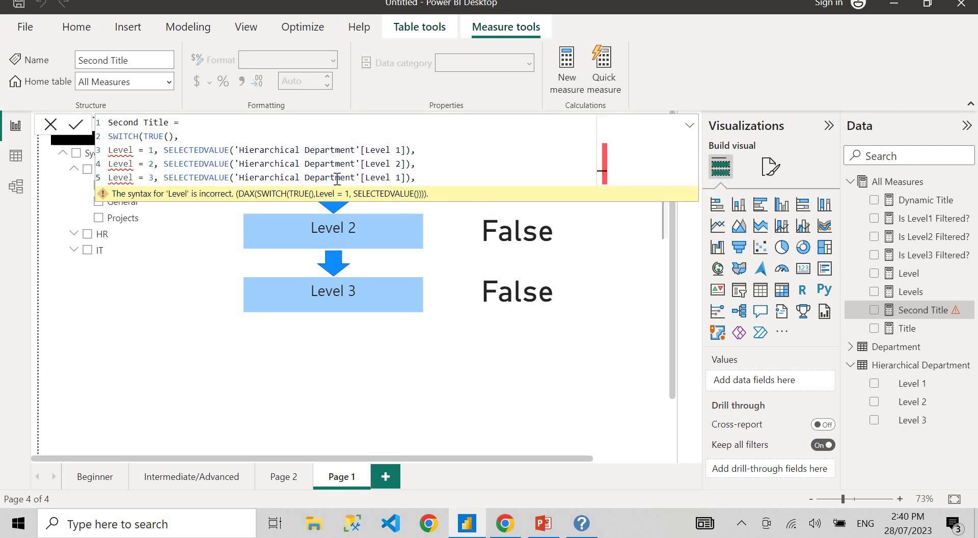
click(401, 177)
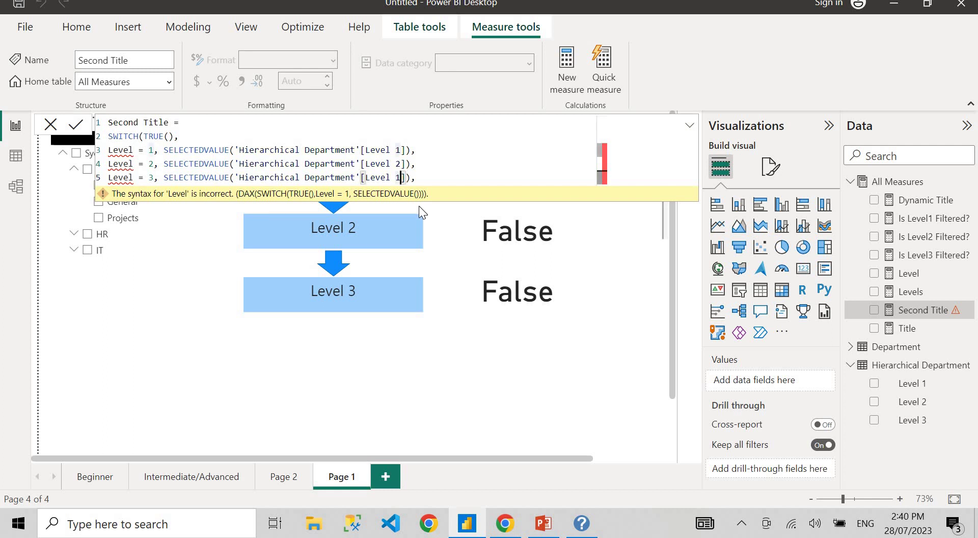
key(BackSpace)
text(3)
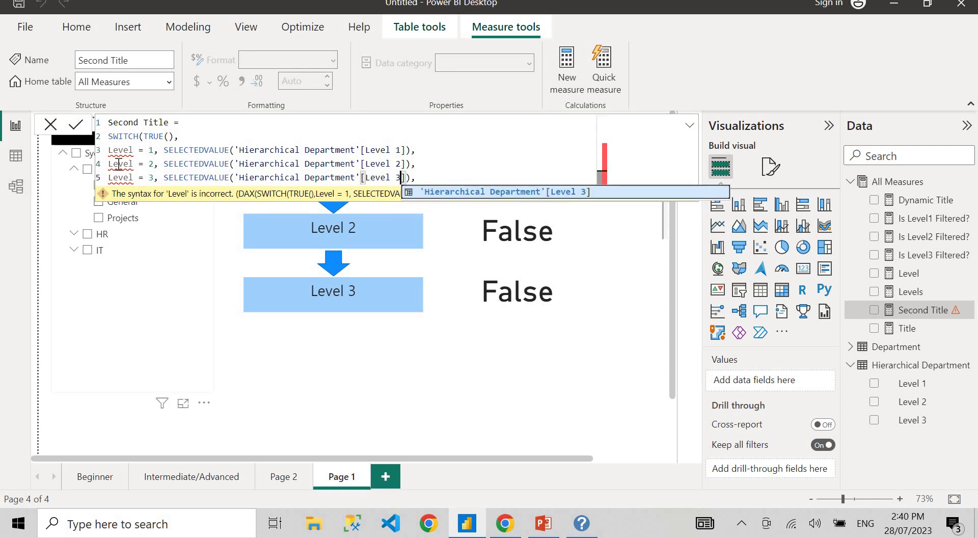
Step: Enclose the Level reference in square brackets in all three branches of the Second Title formula so each tests [Level]
click(112, 150)
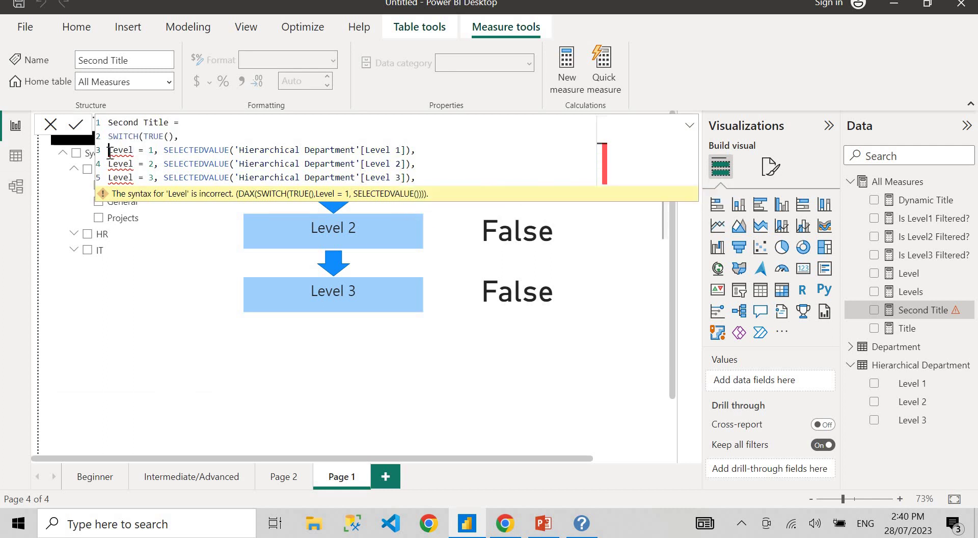
text([)
click(137, 150)
text(])
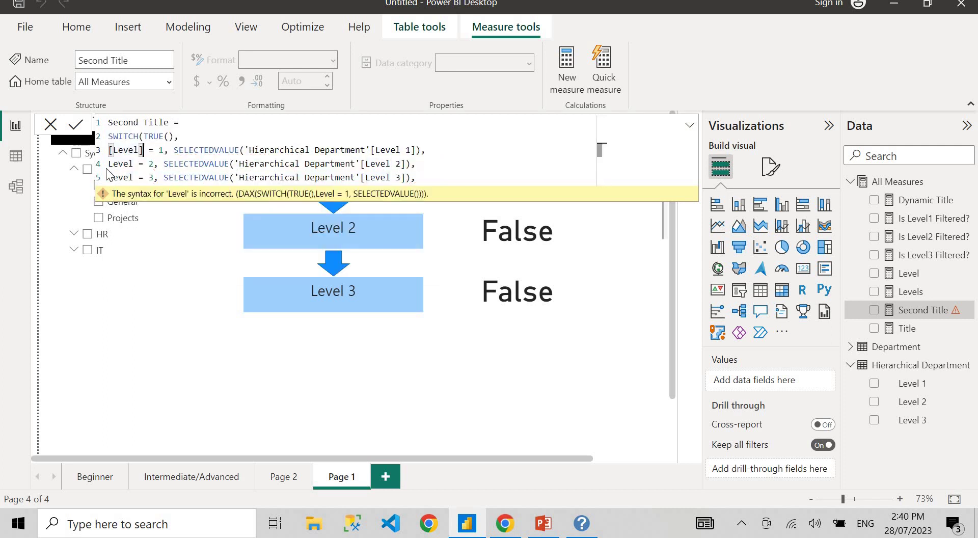
click(108, 164)
text([)
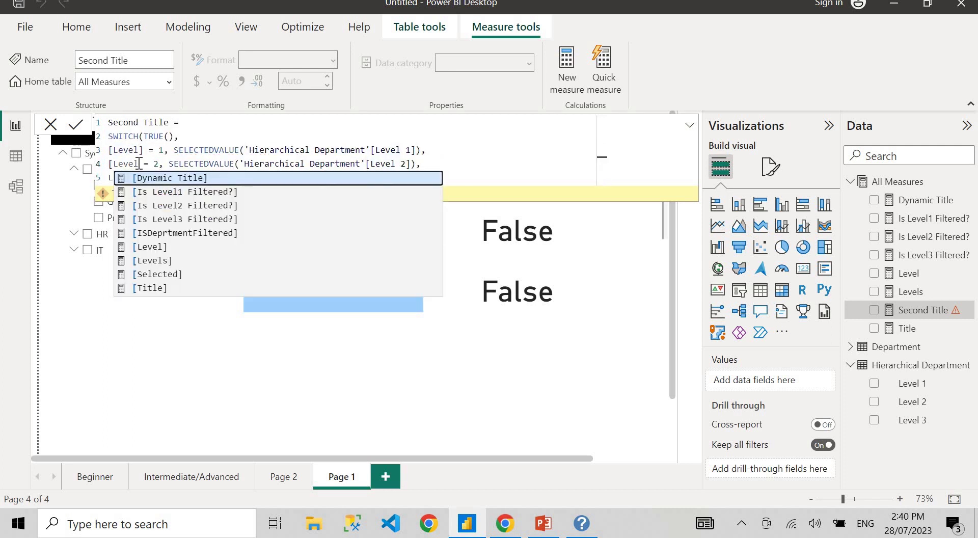
click(139, 163)
text(])
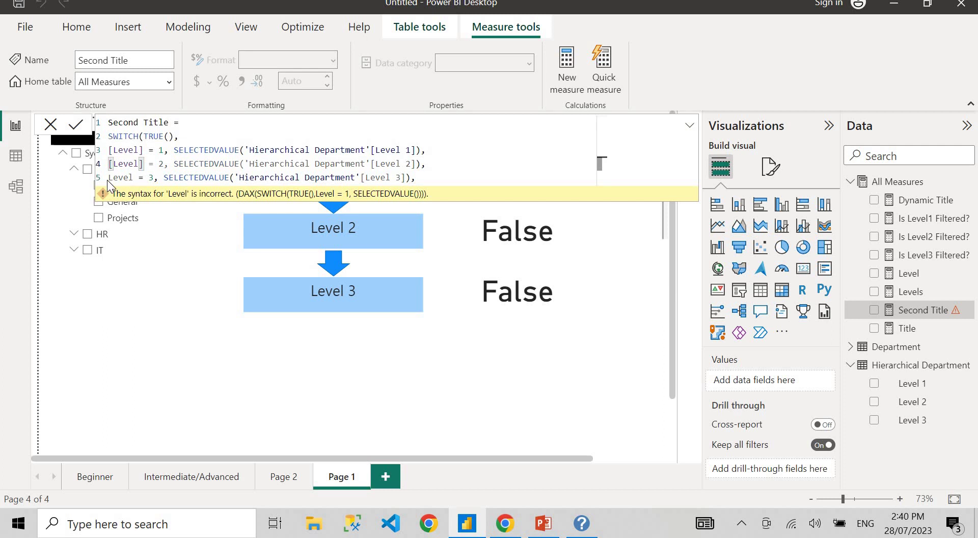
click(108, 177)
text([)
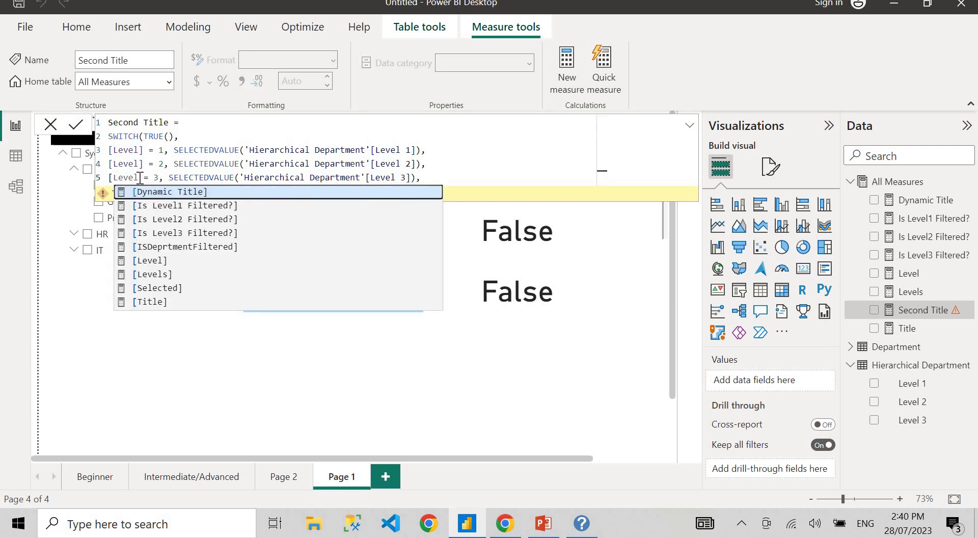
click(138, 177)
text(])
Step: Add "All" as the fallback result on a new line, close the SWITCH function and commit the Second Title measure
click(435, 178)
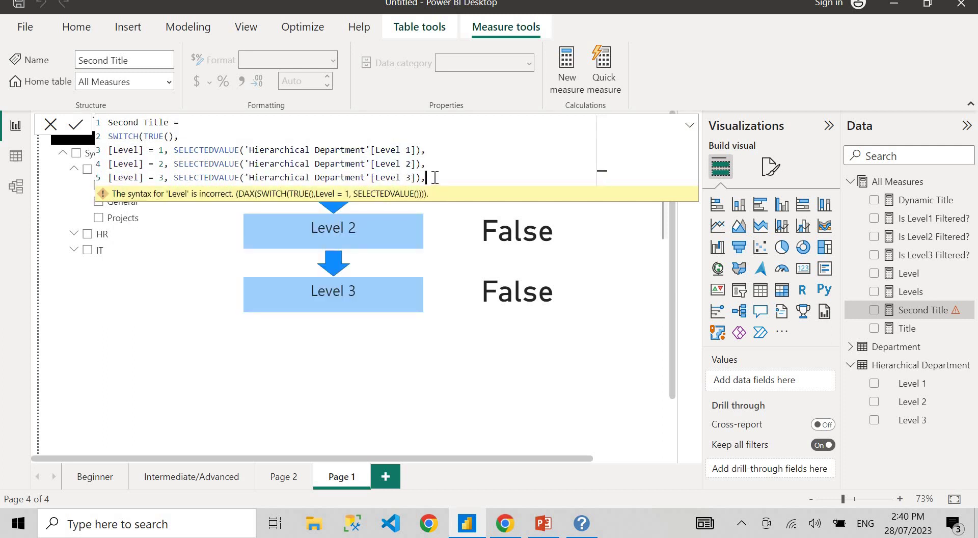
key(shift+Return)
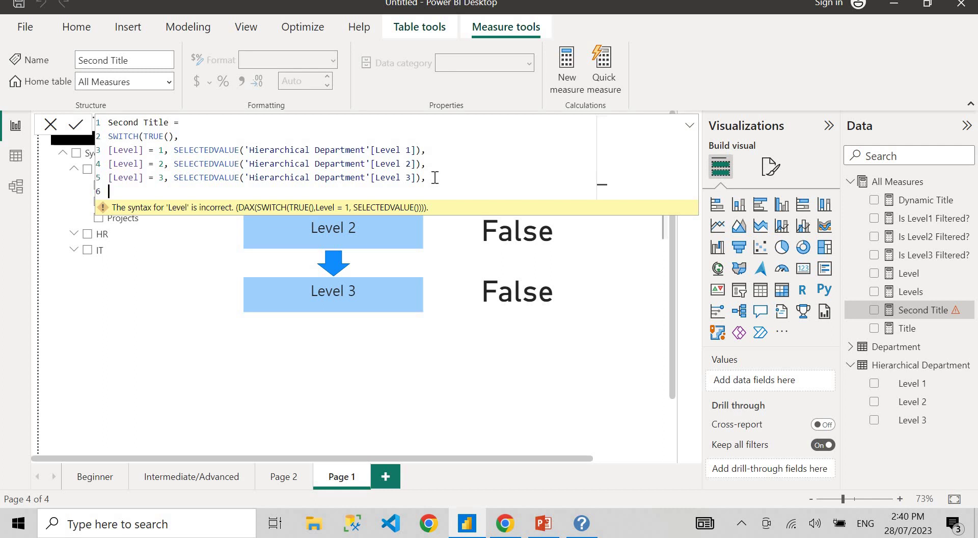
text("All)
key(Right)
text())
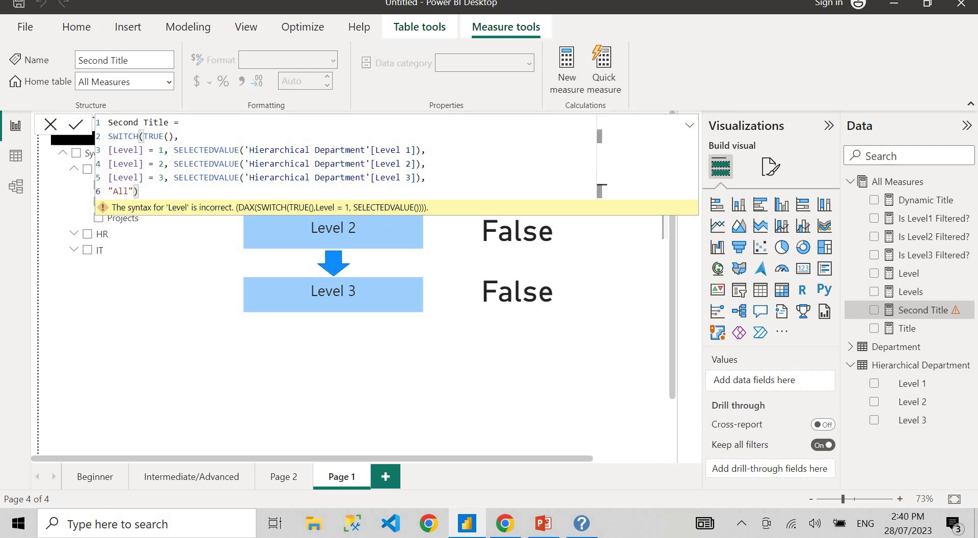
click(291, 383)
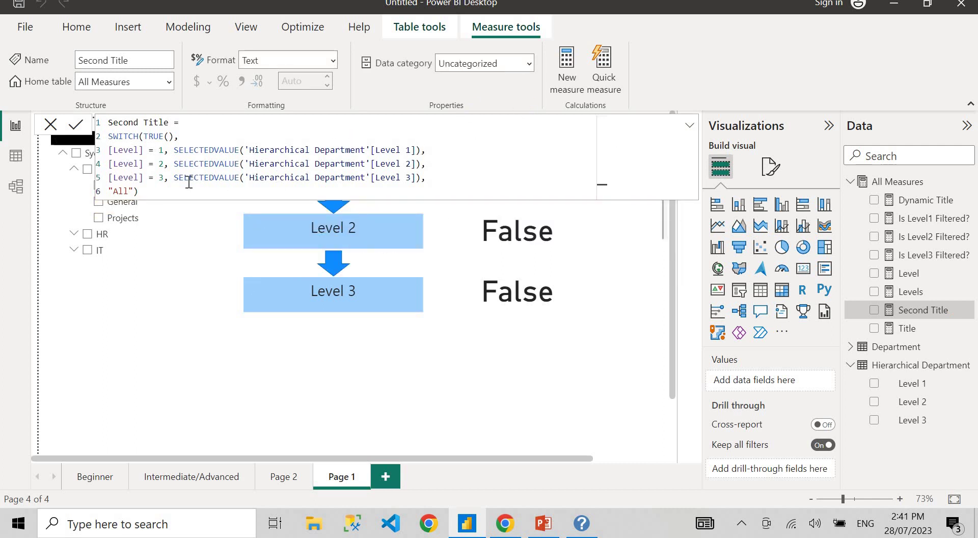
click(437, 357)
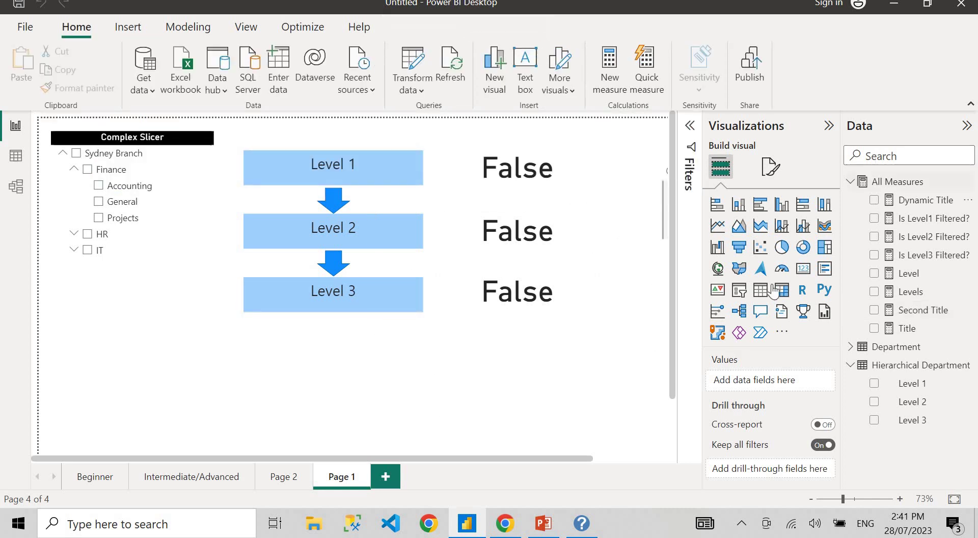
Step: Add a wide card visual below the Level 3 box and show the Second Title measure in it
click(803, 268)
drag(661, 283, 232, 331)
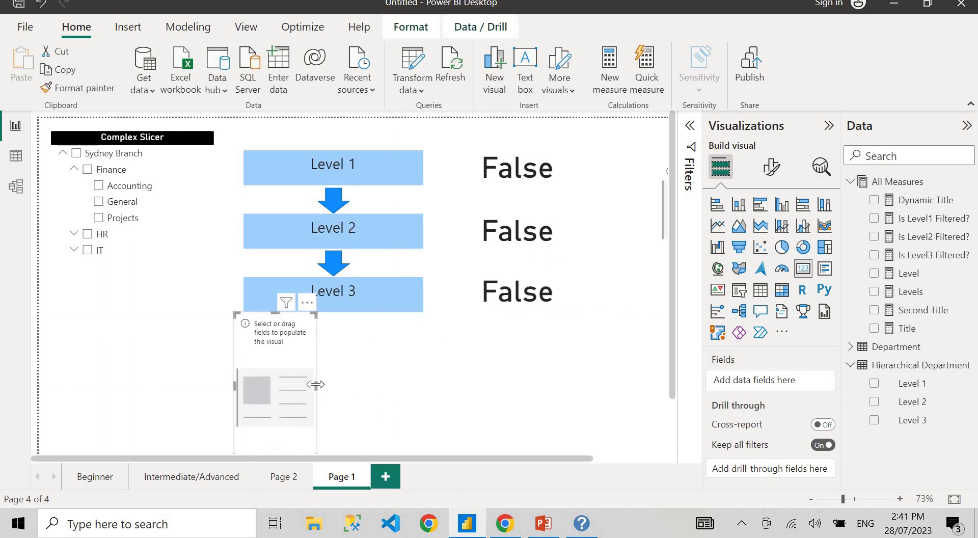
drag(315, 385, 508, 381)
drag(432, 380, 454, 341)
drag(923, 310, 487, 379)
drag(262, 284, 254, 325)
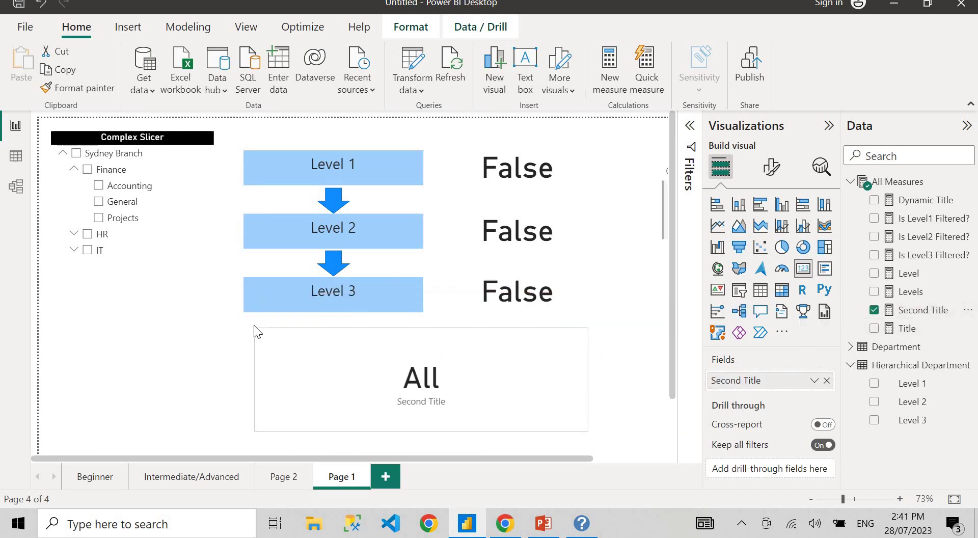
Step: Test the Second Title card by selecting Sydney Branch, Finance and Accounting in turn in the Complex Slicer, clearing each selection
click(76, 154)
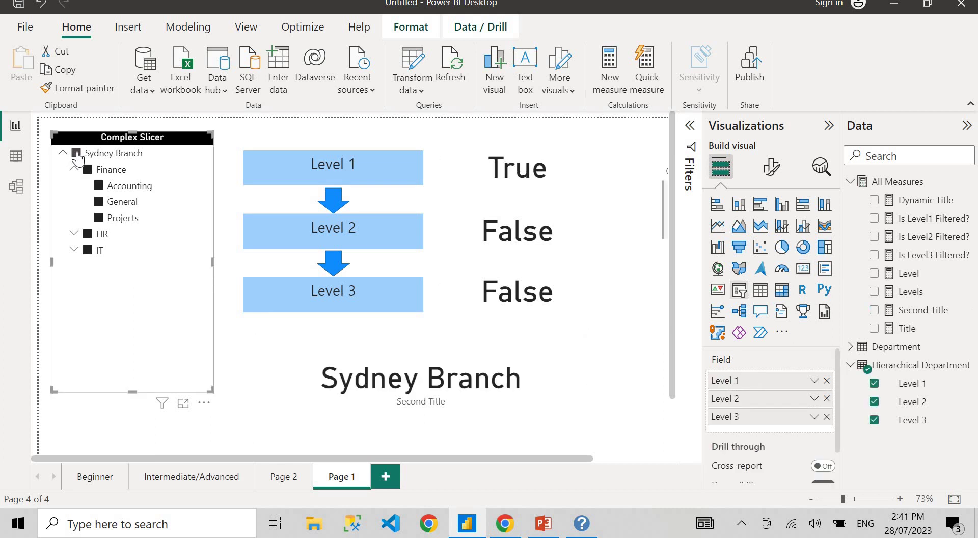
click(76, 154)
click(88, 170)
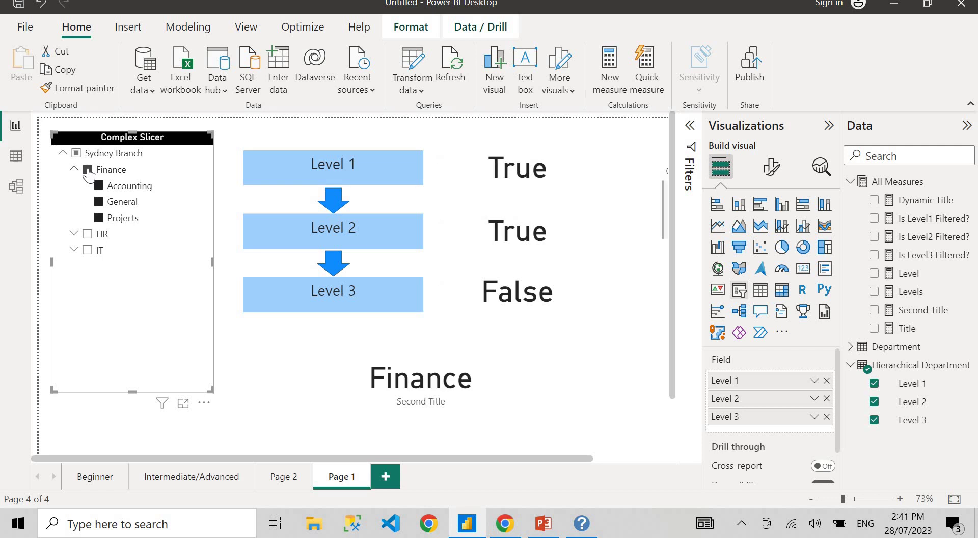
click(89, 174)
click(98, 188)
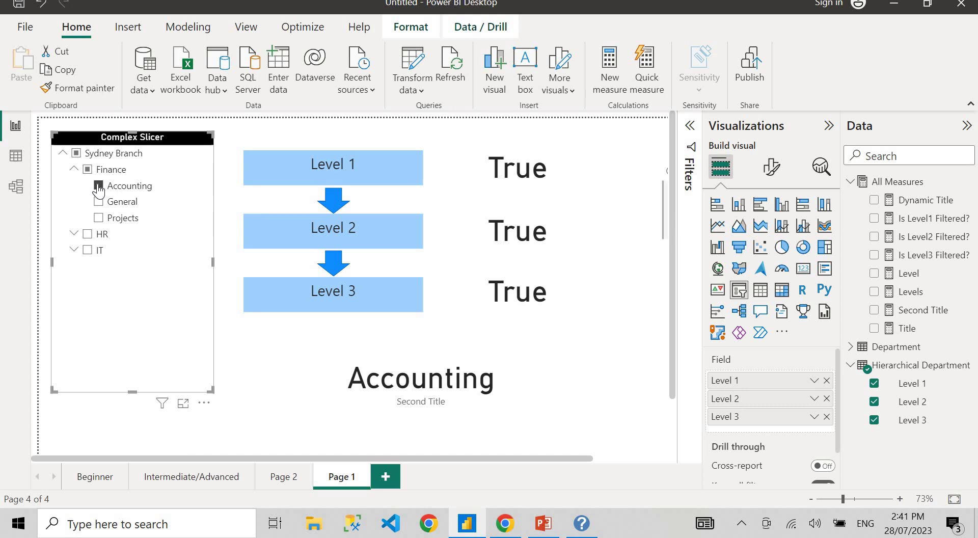
click(99, 187)
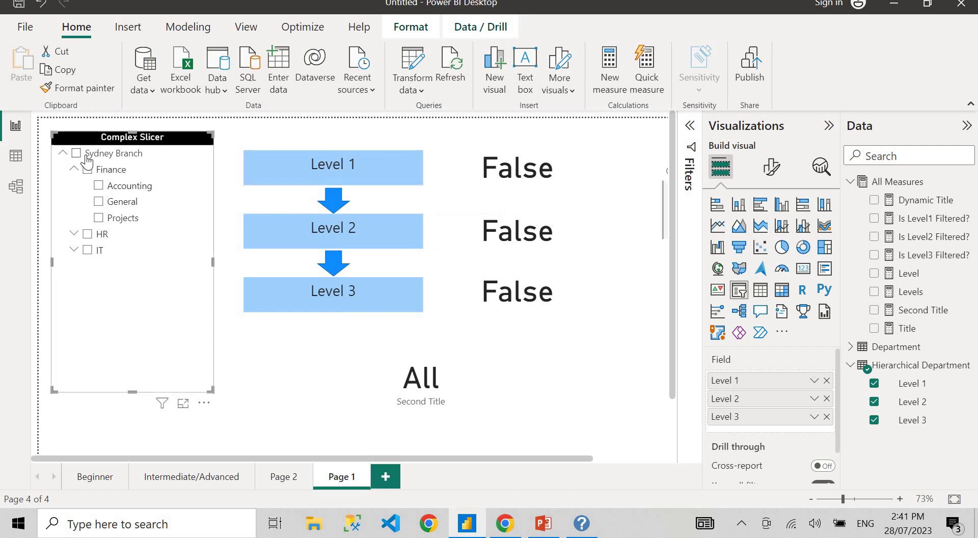
Step: Collapse Finance and check the title again for Sydney Branch and Finance, expanding Finance to check Accounting as well
click(73, 169)
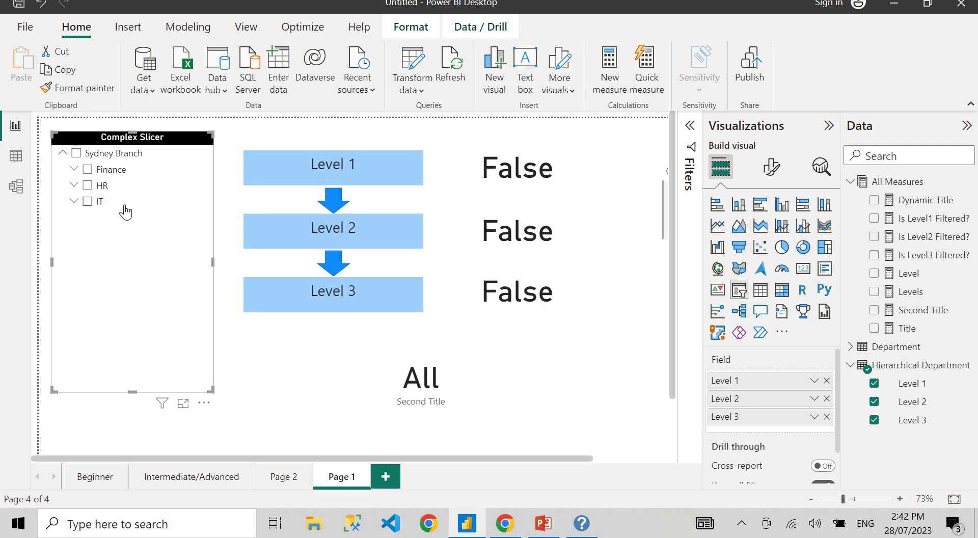
click(76, 153)
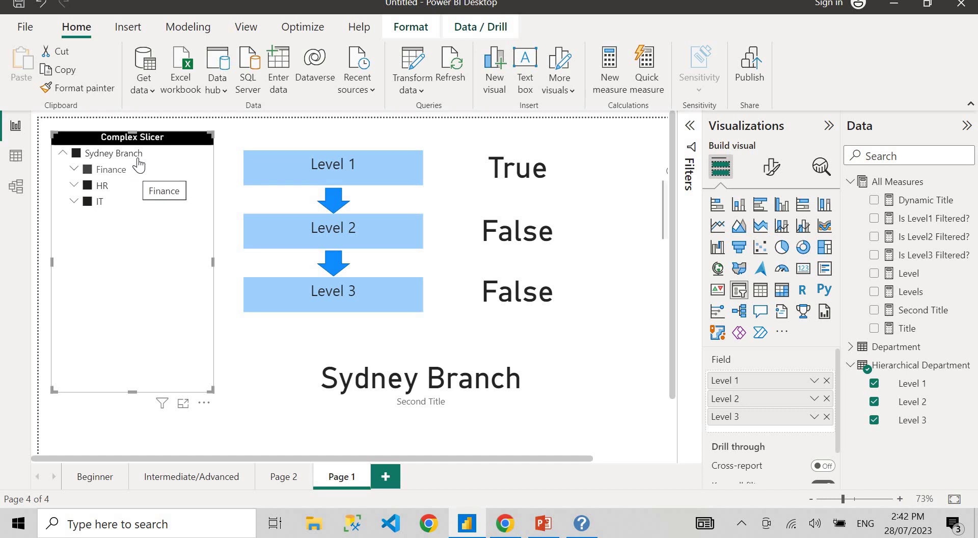
click(76, 154)
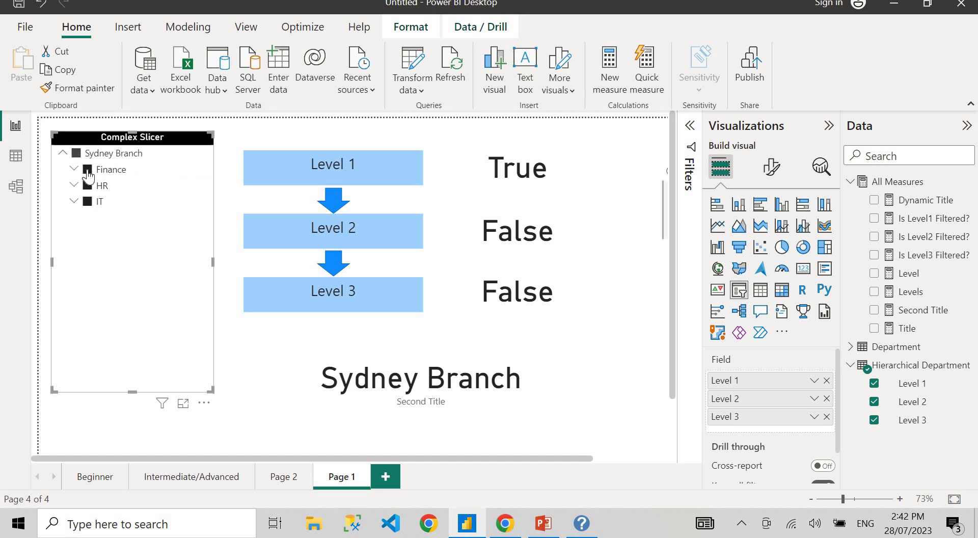
click(87, 169)
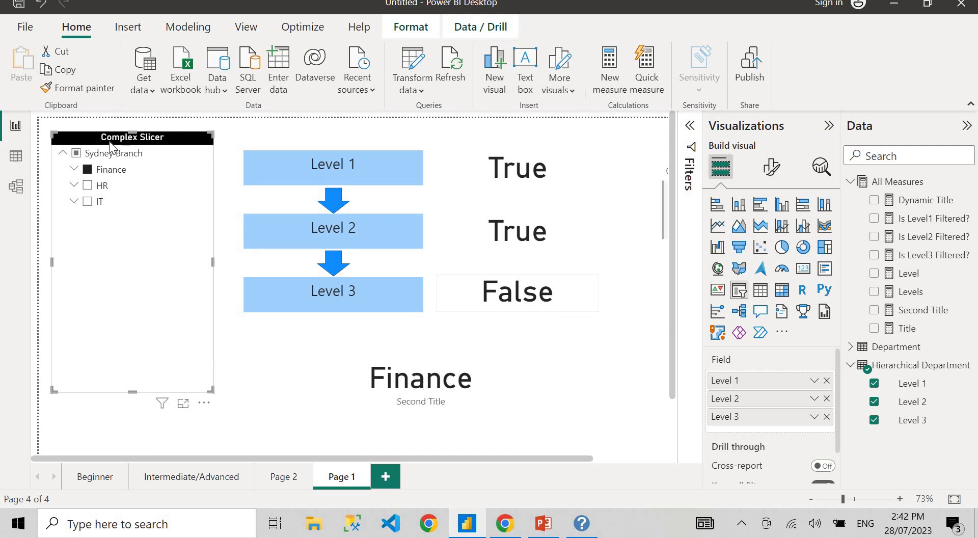
click(74, 169)
click(98, 187)
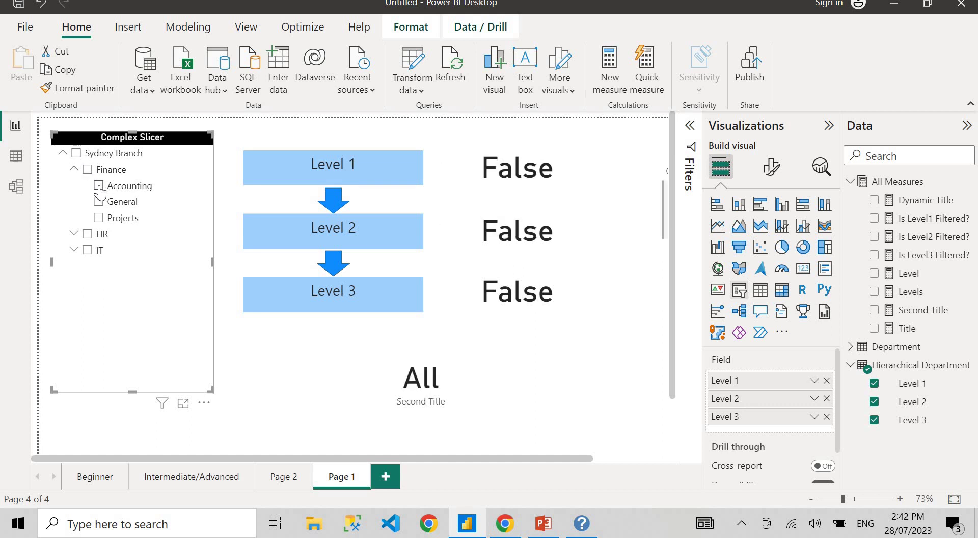
click(99, 187)
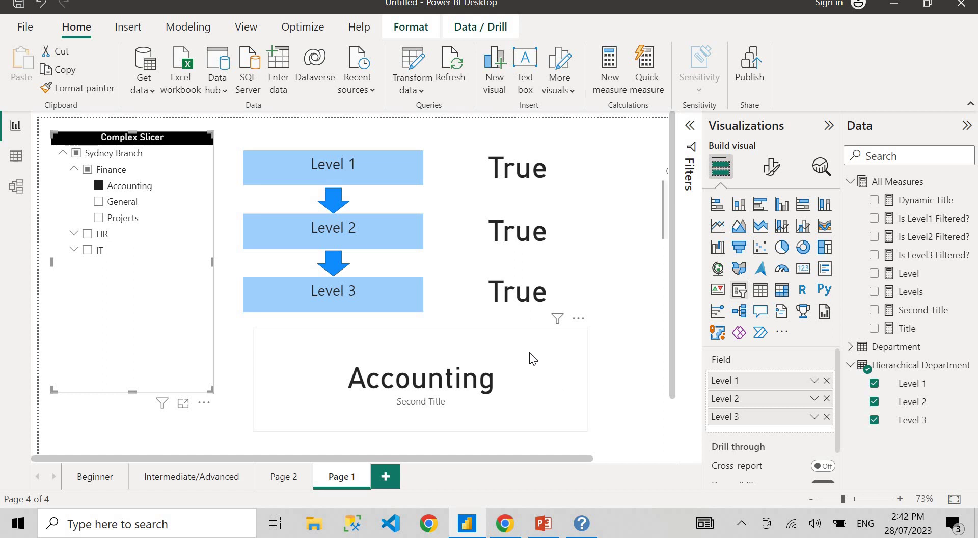
Step: Clear the Accounting selection, collapse Finance and select the whole Sydney Branch in the Complex Slicer
click(76, 169)
click(76, 169)
click(99, 187)
click(75, 169)
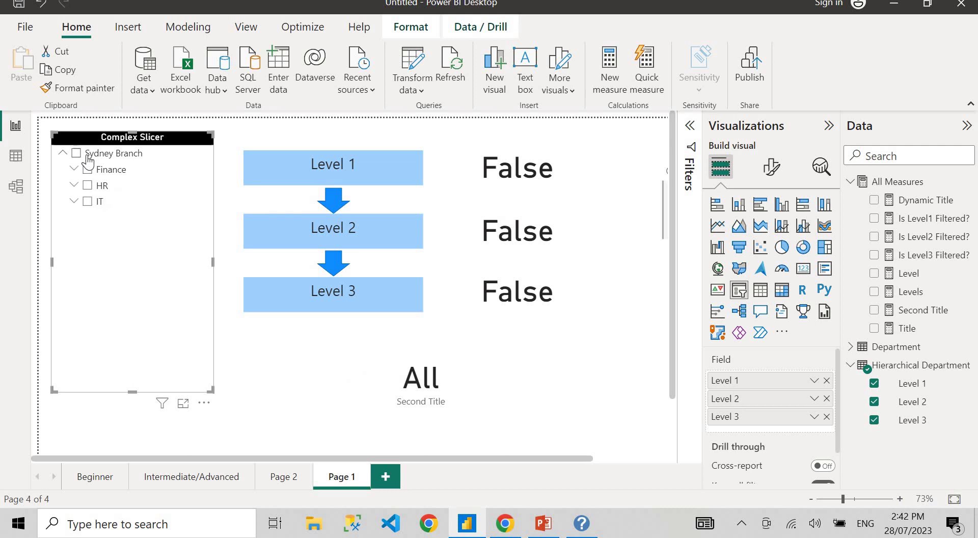
click(77, 153)
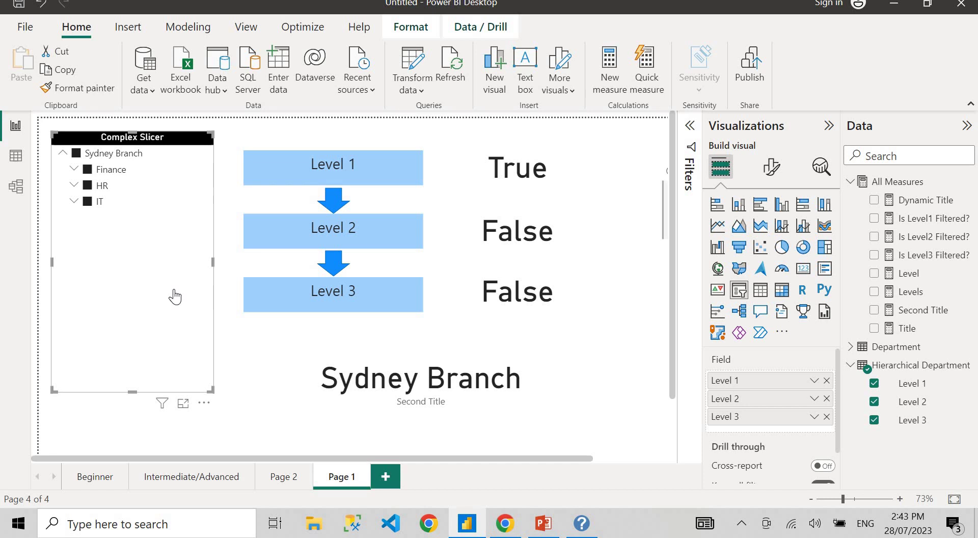
Step: Switch to Chrome and browse the list of uploaded videos on the Power BI YouTube channel
click(505, 523)
scroll(733, 369, down, 3)
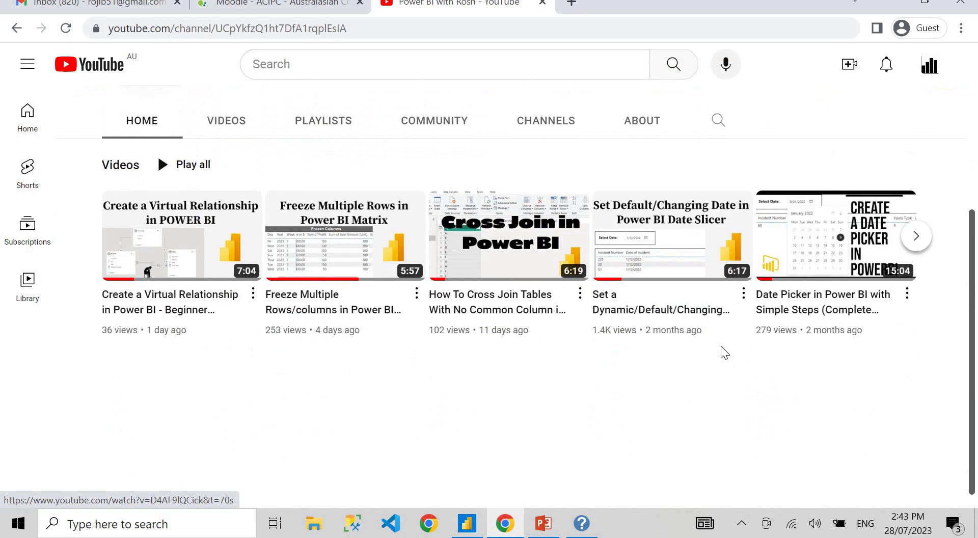
scroll(604, 395, up, 2)
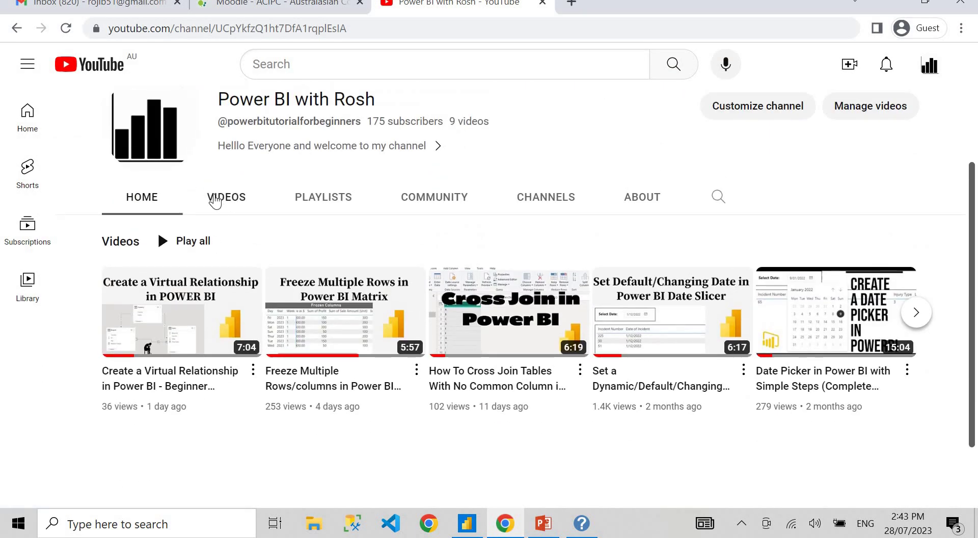
click(230, 198)
scroll(372, 212, down, 7)
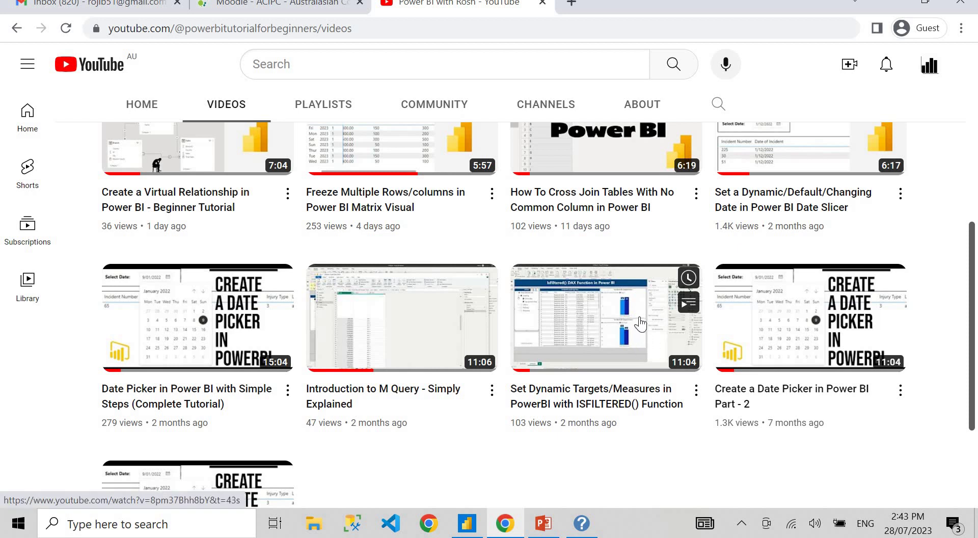
click(506, 528)
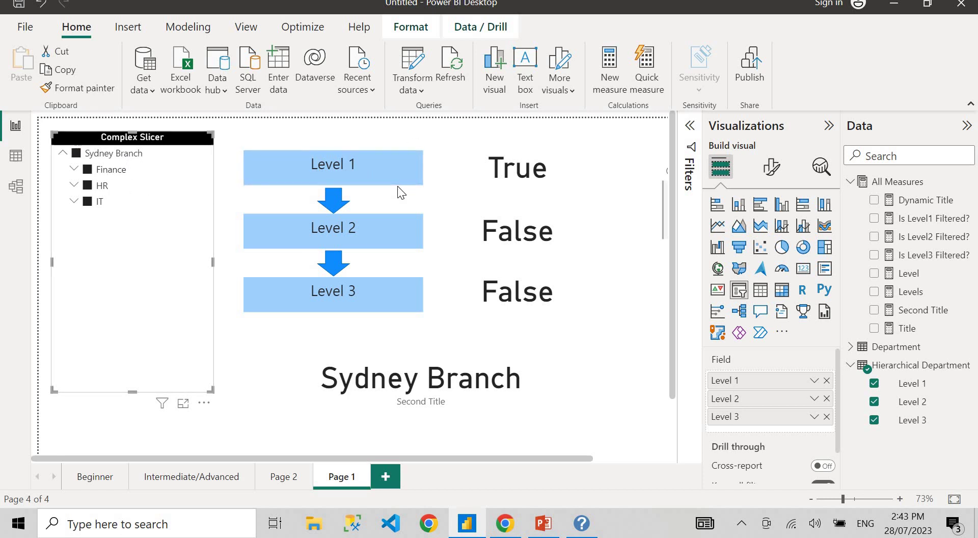
key(alt+Tab)
scroll(423, 442, up, 4)
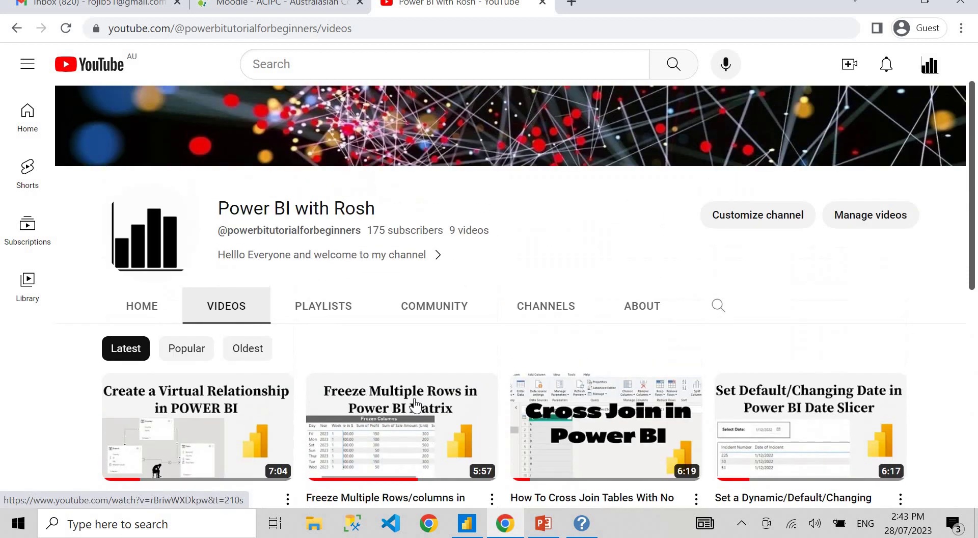
scroll(482, 271, down, 4)
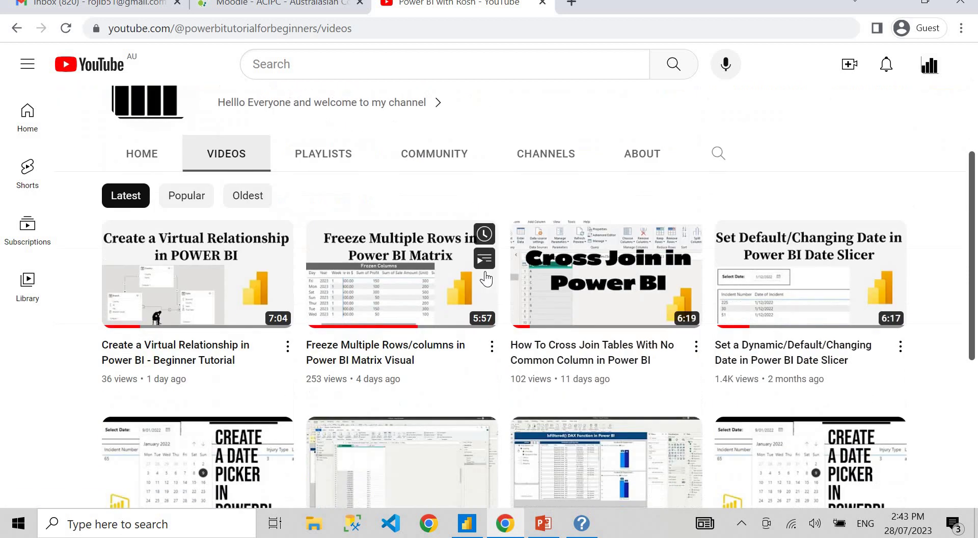